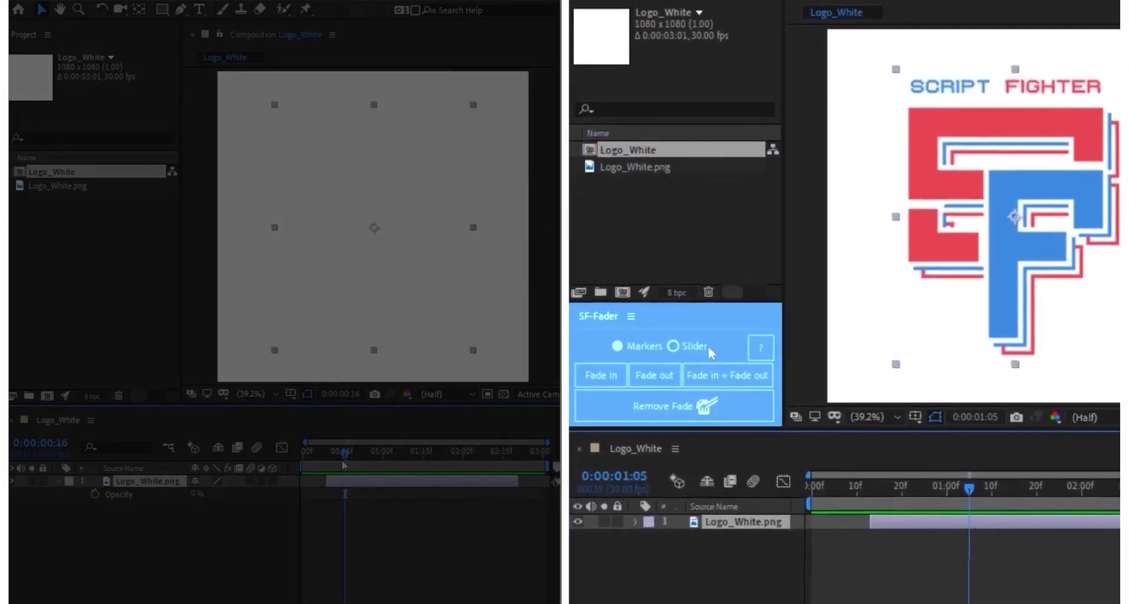
Step: Apply the SF-Fader fade in/out, then keyframe the logo's opacity from 0% to 100% between 9f and 17f
{"action": "left_click", "coordinate": [722, 376]}
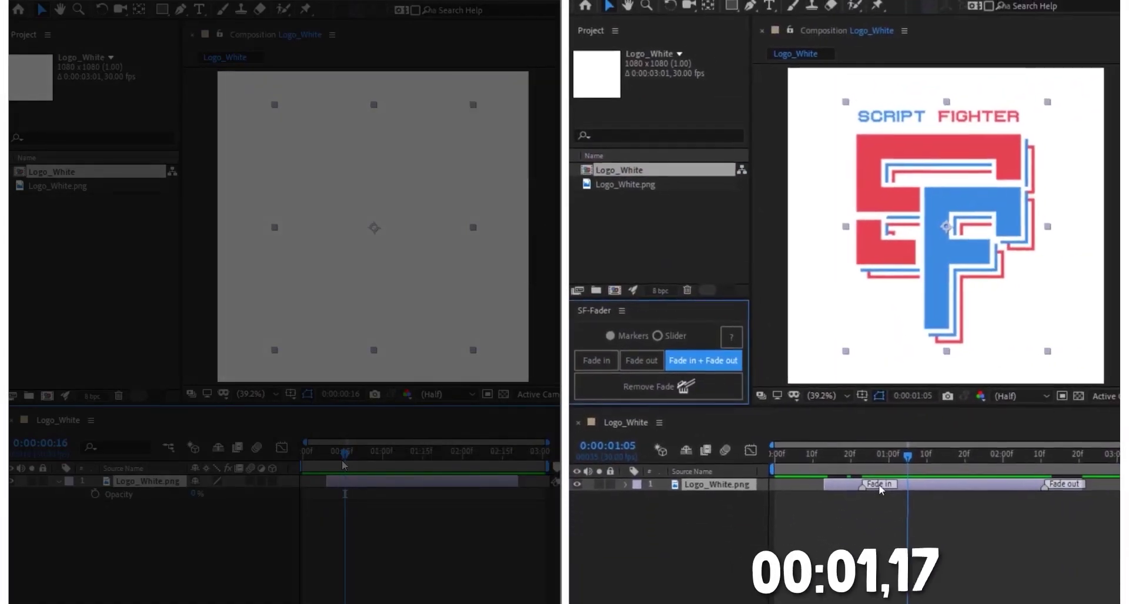
{"action": "left_click_drag", "start_coordinate": [824, 484], "coordinate": [807, 484]}
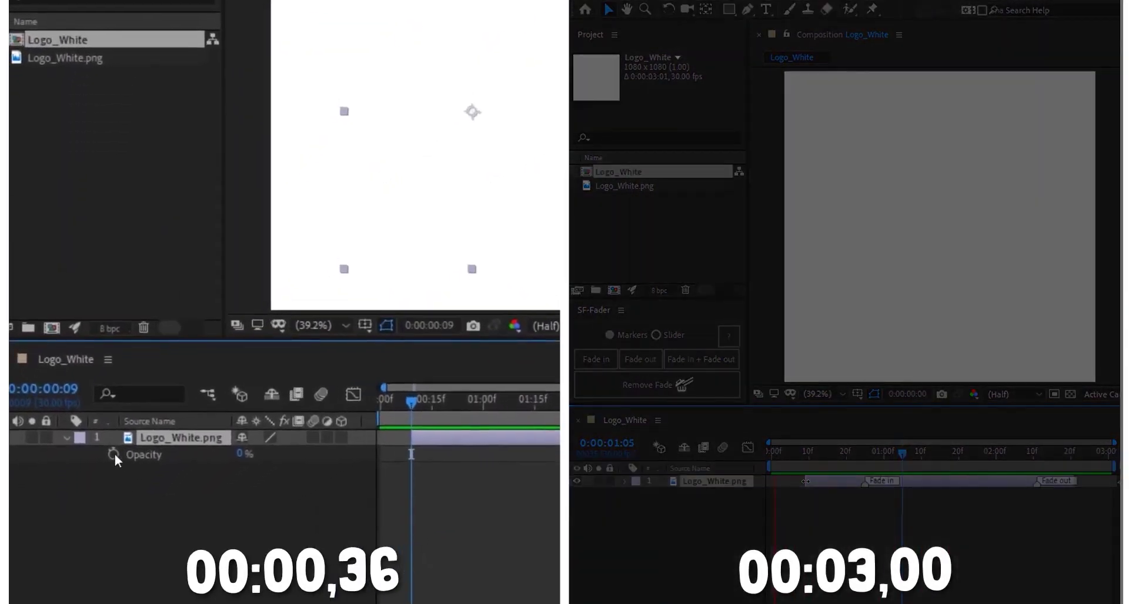
{"action": "left_click", "coordinate": [114, 453]}
{"action": "left_click_drag", "start_coordinate": [411, 402], "coordinate": [441, 402]}
{"action": "left_click_drag", "start_coordinate": [241, 453], "coordinate": [294, 454]}
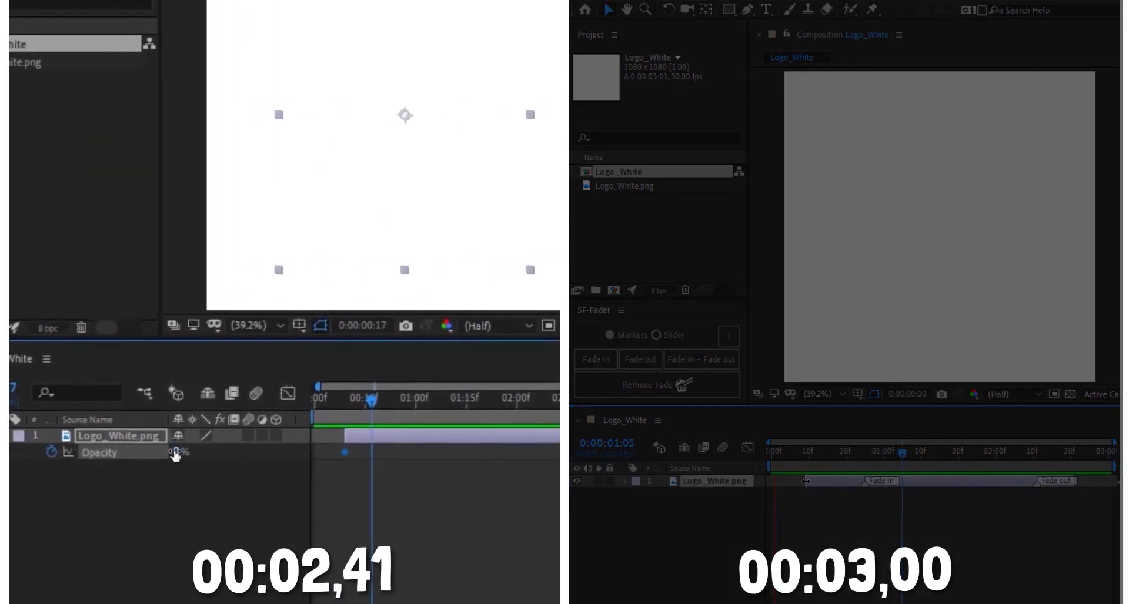
Step: Fade the logo from 100% to 0% opacity between 2:15 and 2:20, Easy Ease the keyframes, and preview
{"action": "left_click_drag", "start_coordinate": [355, 411], "coordinate": [541, 410]}
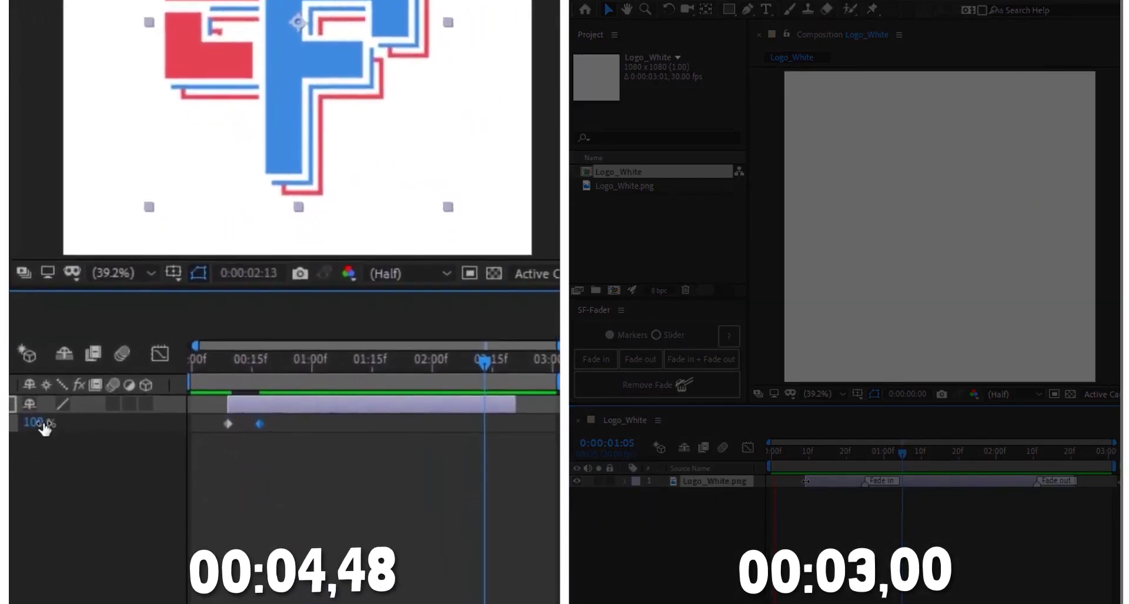
{"action": "left_click_drag", "start_coordinate": [171, 461], "coordinate": [164, 460]}
{"action": "left_click", "coordinate": [509, 357]}
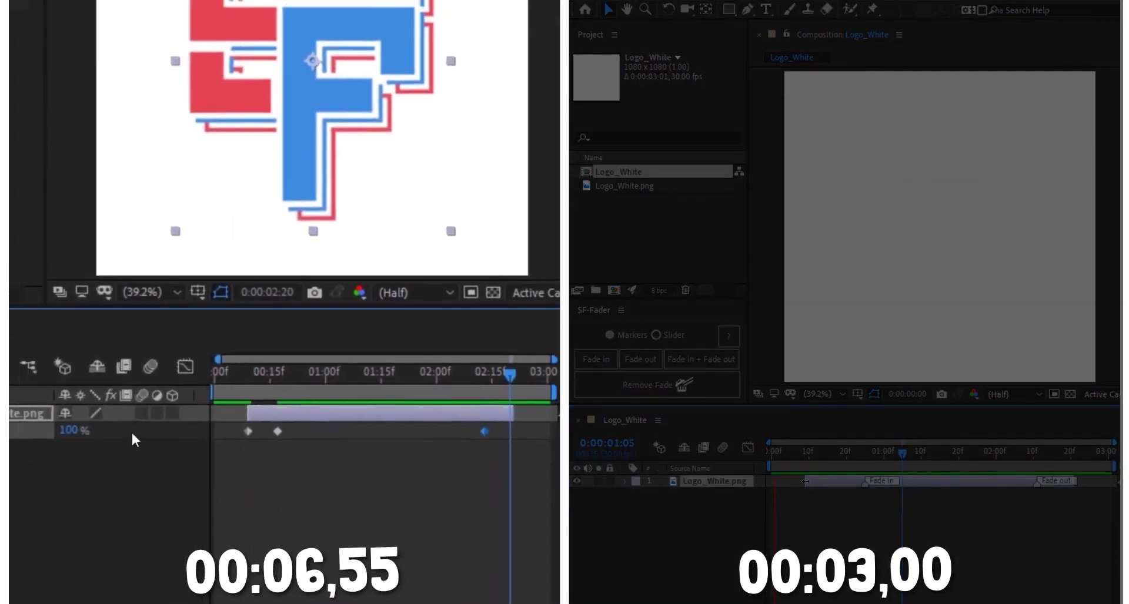
{"action": "left_click_drag", "start_coordinate": [34, 420], "coordinate": [8, 431]}
{"action": "left_click_drag", "start_coordinate": [511, 452], "coordinate": [284, 439]}
{"action": "left_click_drag", "start_coordinate": [327, 495], "coordinate": [341, 492]}
{"action": "key", "text": "F9"}
{"action": "key", "text": "space"}
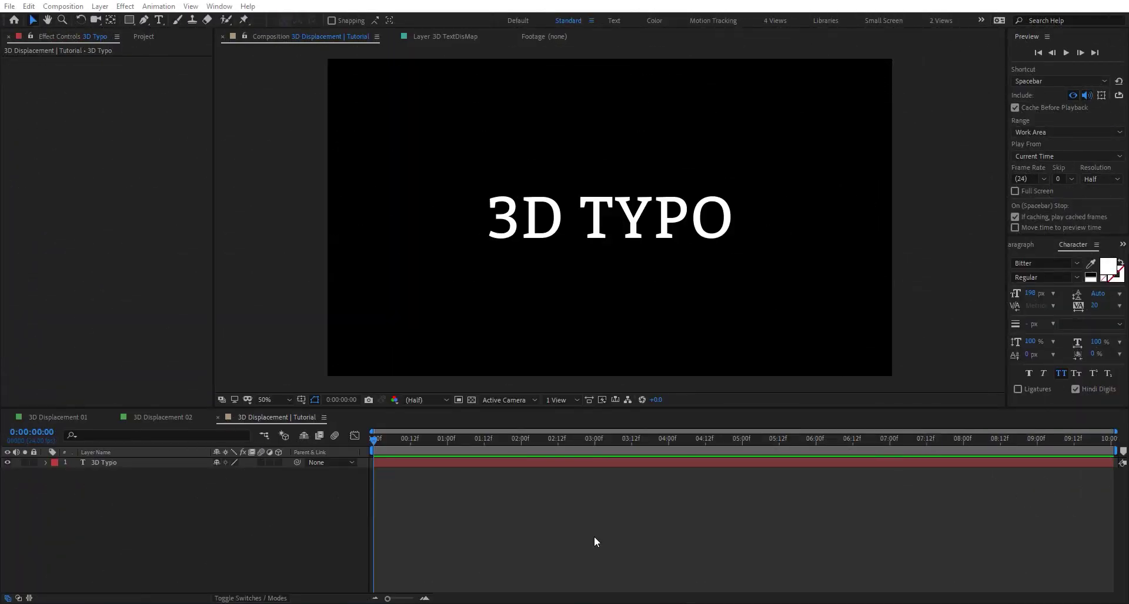
Step: Pre-compose the 3D Typo layer into a new 'Text Animation' composition and open it
{"action": "left_click", "coordinate": [559, 460]}
{"action": "left_click", "coordinate": [559, 460]}
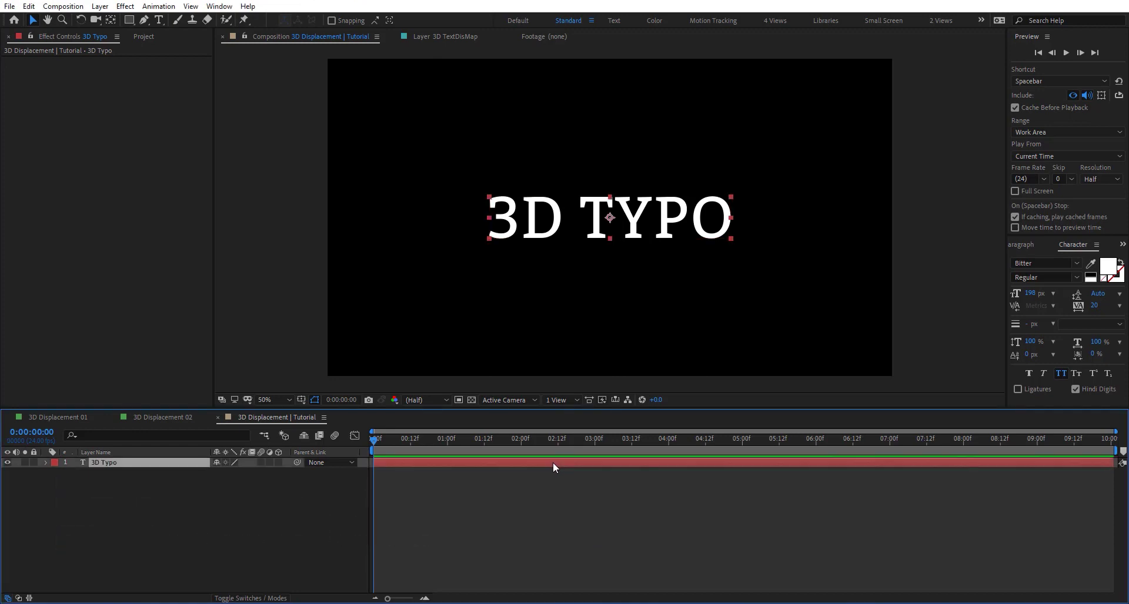
{"action": "key", "text": "ctrl+shift+c"}
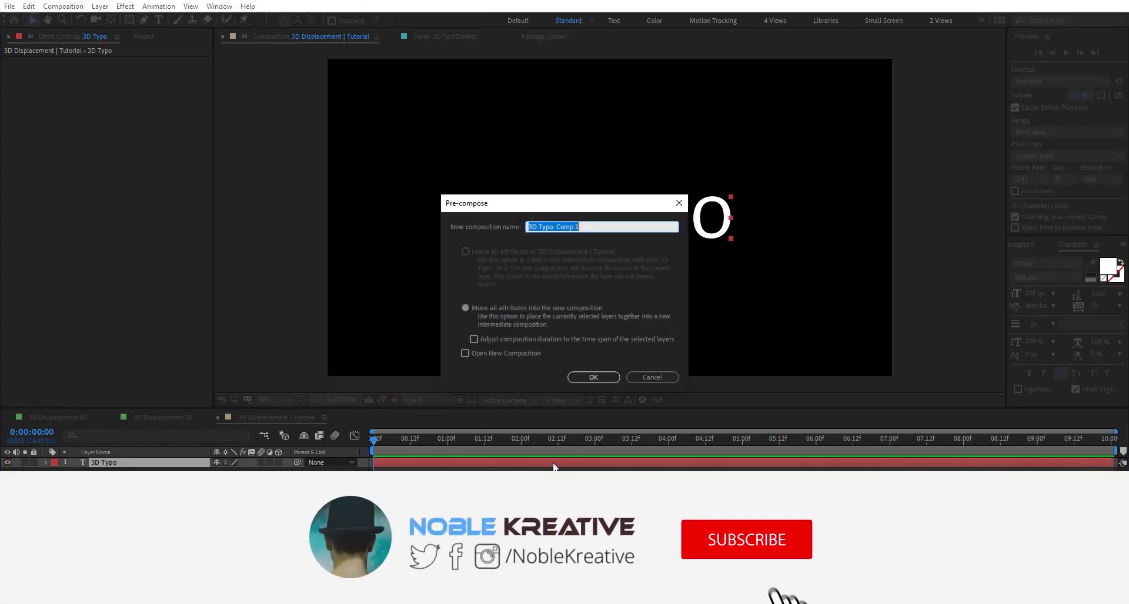
{"action": "type", "text": "Text"}
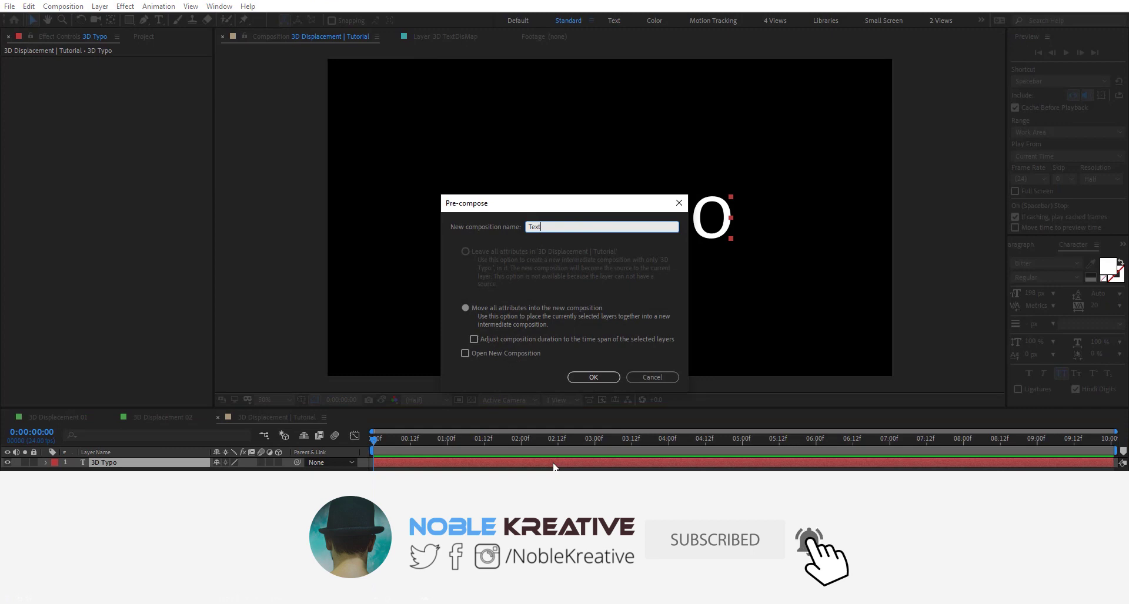
{"action": "type", "text": " Animation"}
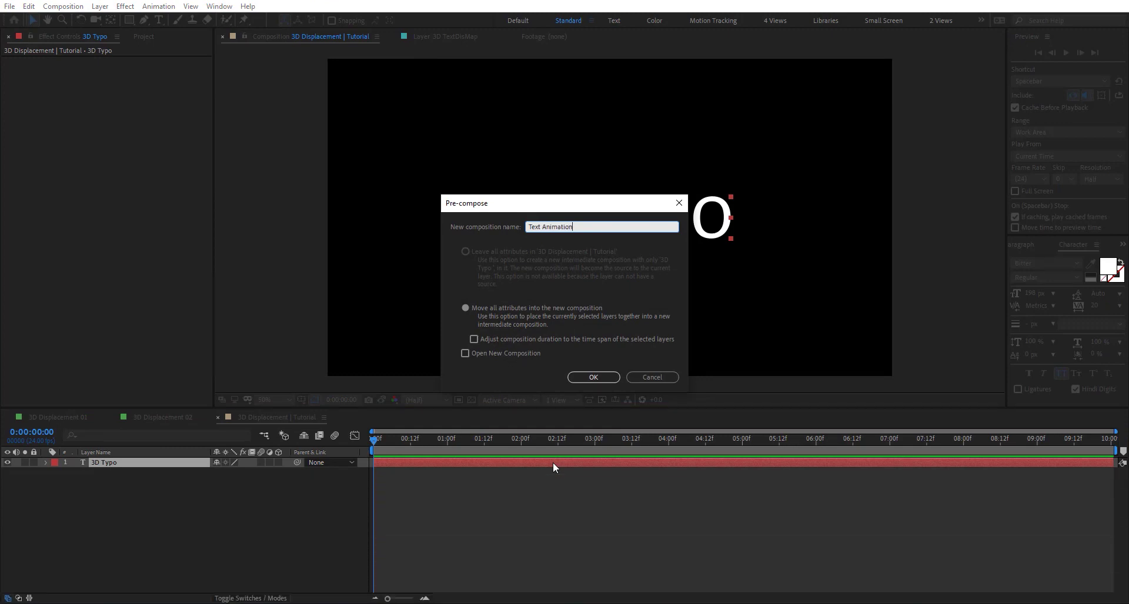
{"action": "key", "text": "Return"}
{"action": "double_click", "coordinate": [552, 462]}
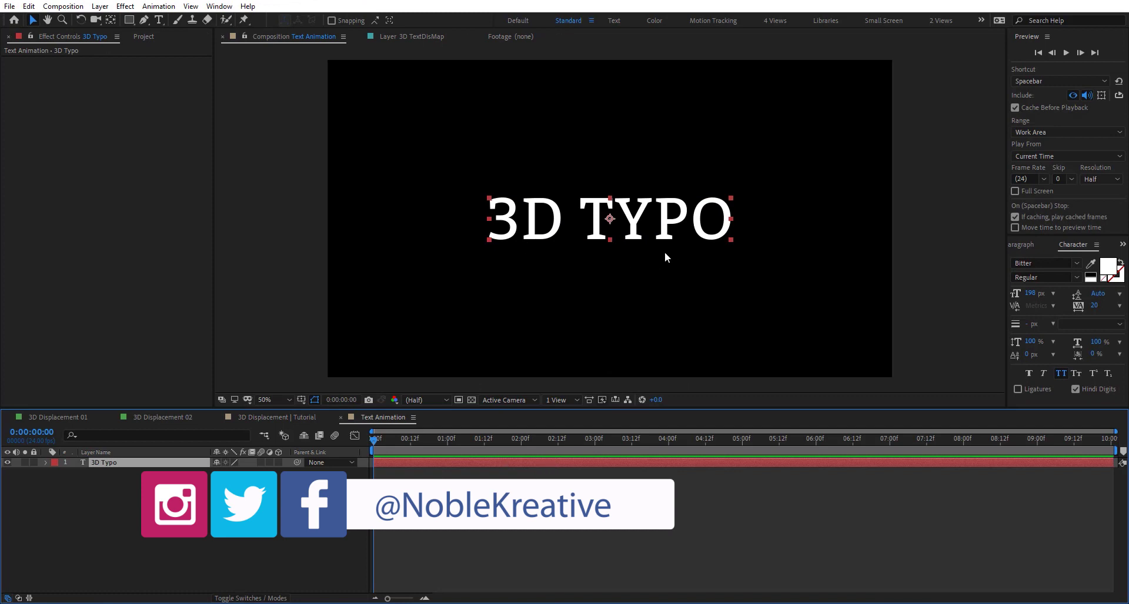
Step: Add a 0% Opacity text animator and keyframe its Offset from -100% at 0s to 100% at 3:00
{"action": "left_click", "coordinate": [45, 462]}
{"action": "left_click", "coordinate": [285, 473]}
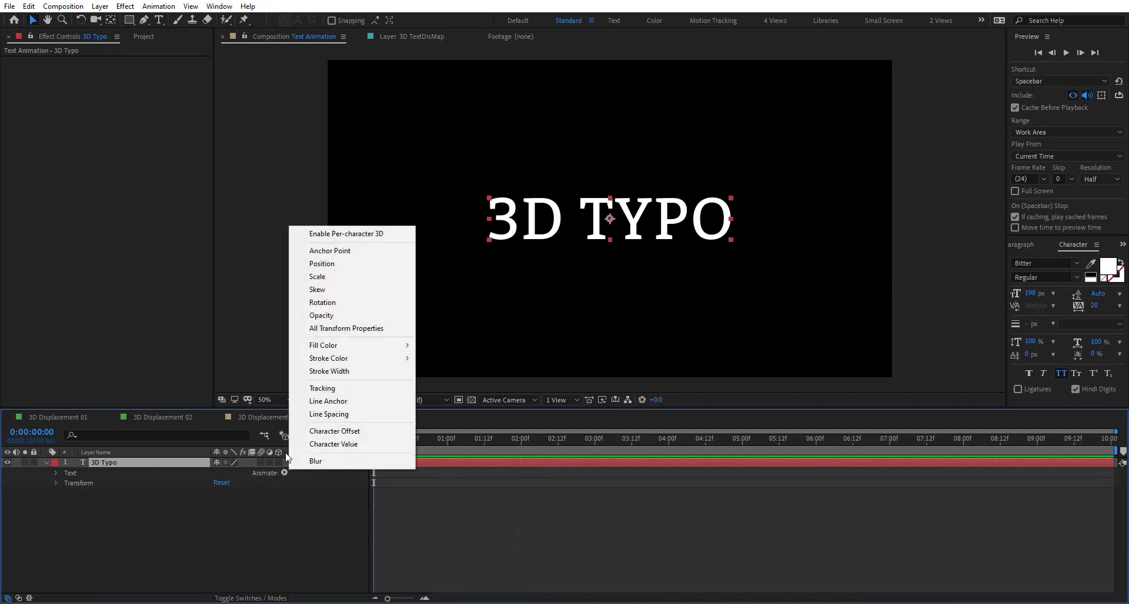
{"action": "left_click", "coordinate": [311, 317]}
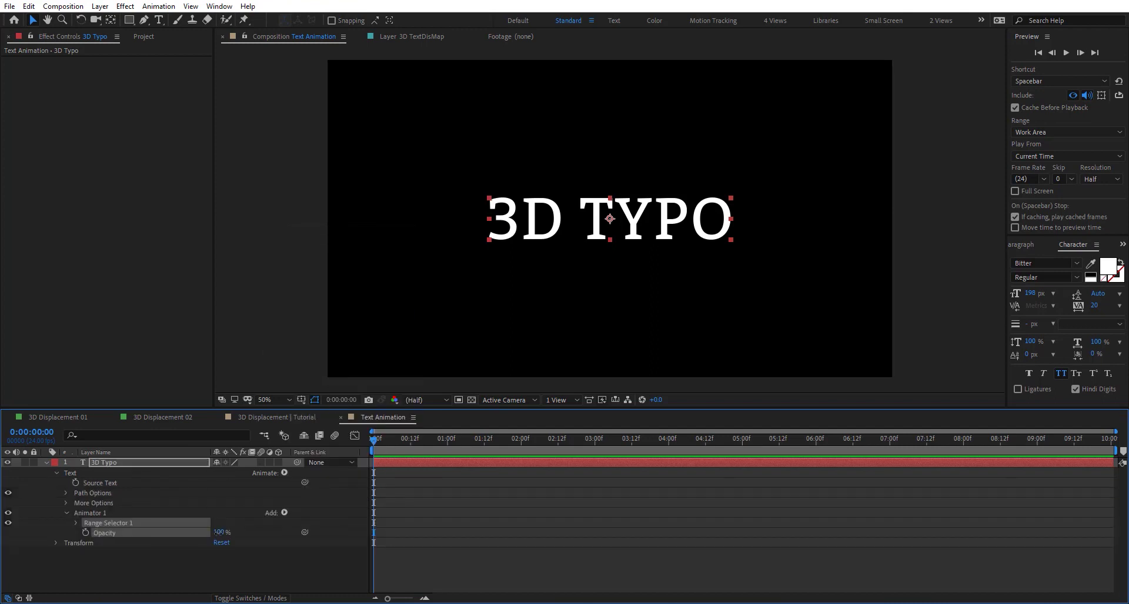
{"action": "left_click_drag", "start_coordinate": [218, 533], "coordinate": [131, 542]}
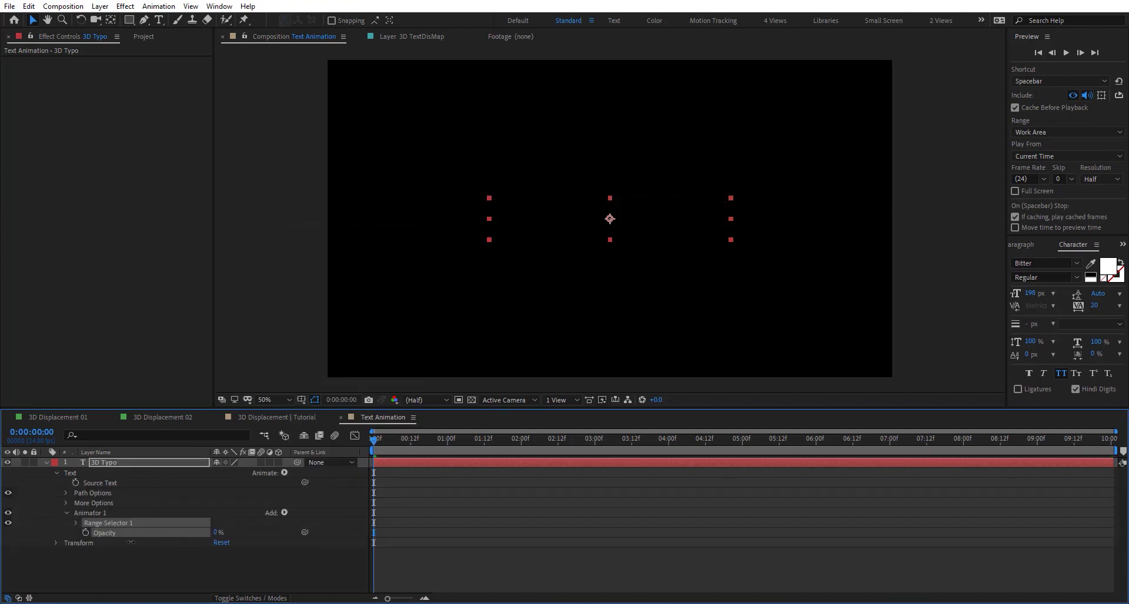
{"action": "left_click", "coordinate": [76, 523]}
{"action": "left_click", "coordinate": [135, 556]}
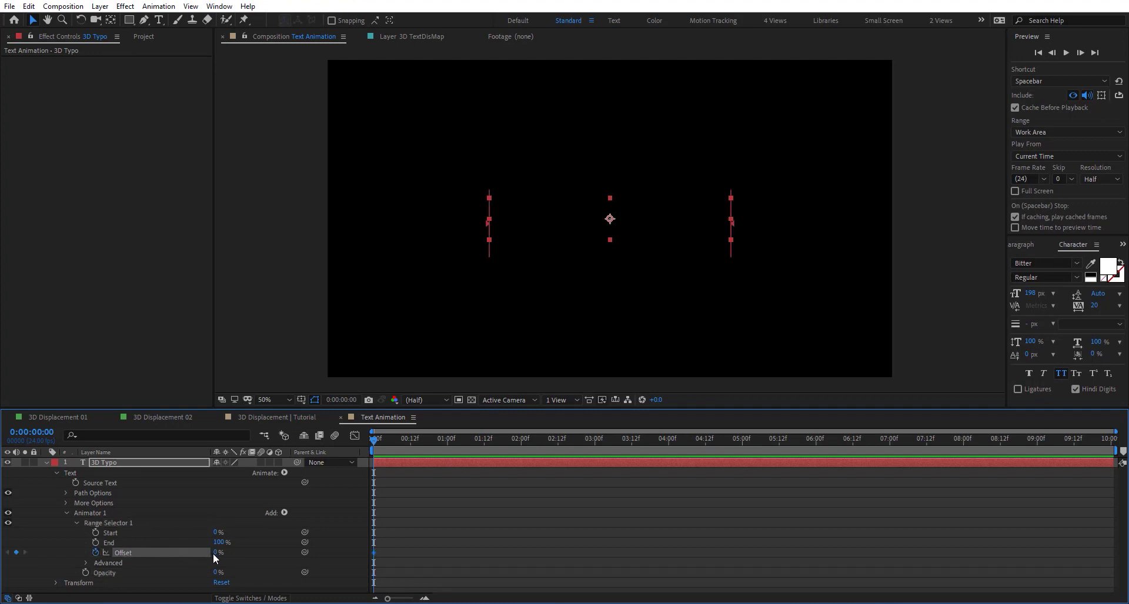
{"action": "left_click_drag", "start_coordinate": [213, 553], "coordinate": [154, 553]}
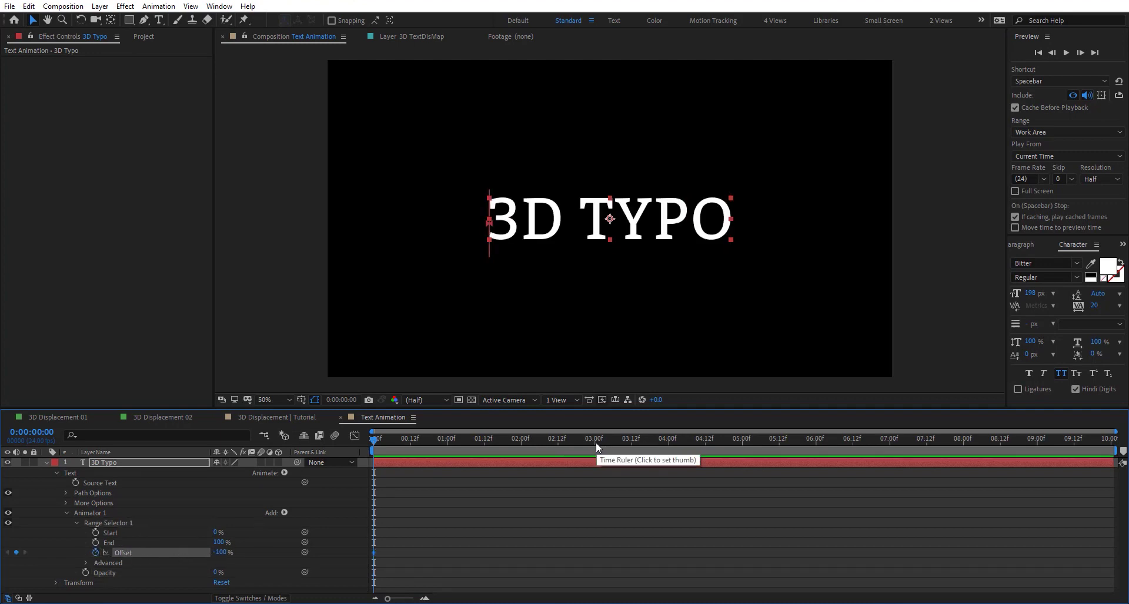
{"action": "left_click", "coordinate": [595, 442]}
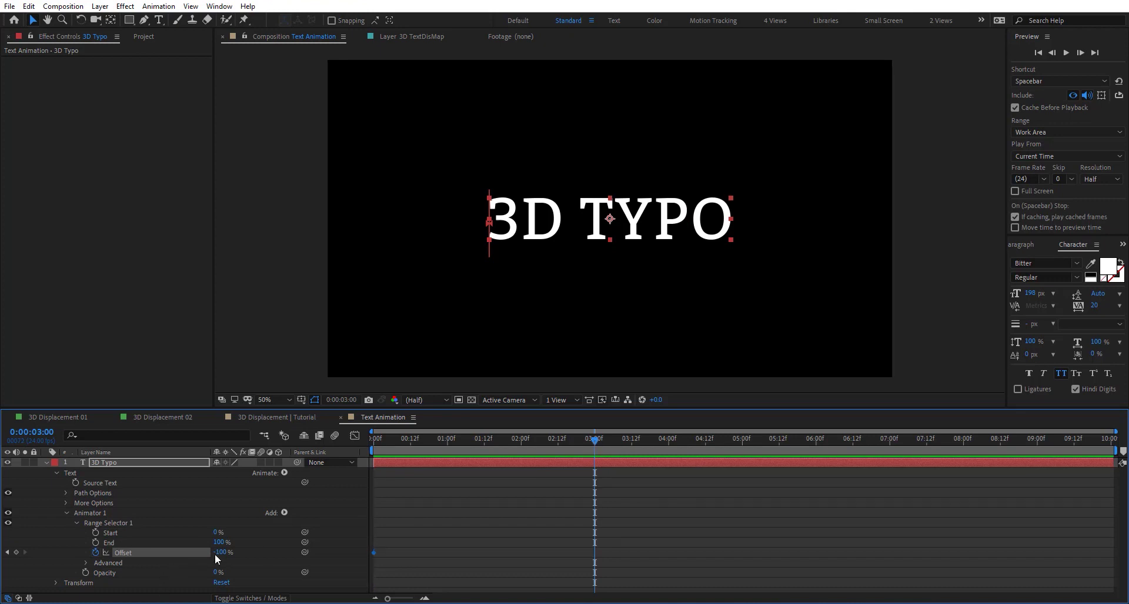
{"action": "left_click_drag", "start_coordinate": [217, 557], "coordinate": [335, 556]}
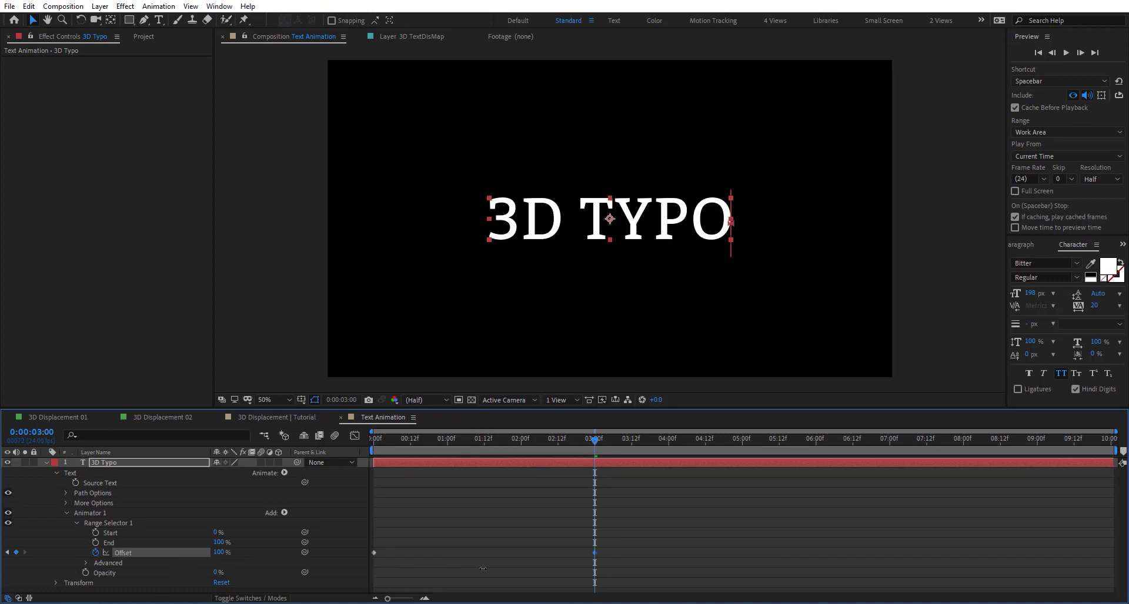
{"action": "left_click_drag", "start_coordinate": [408, 439], "coordinate": [584, 481]}
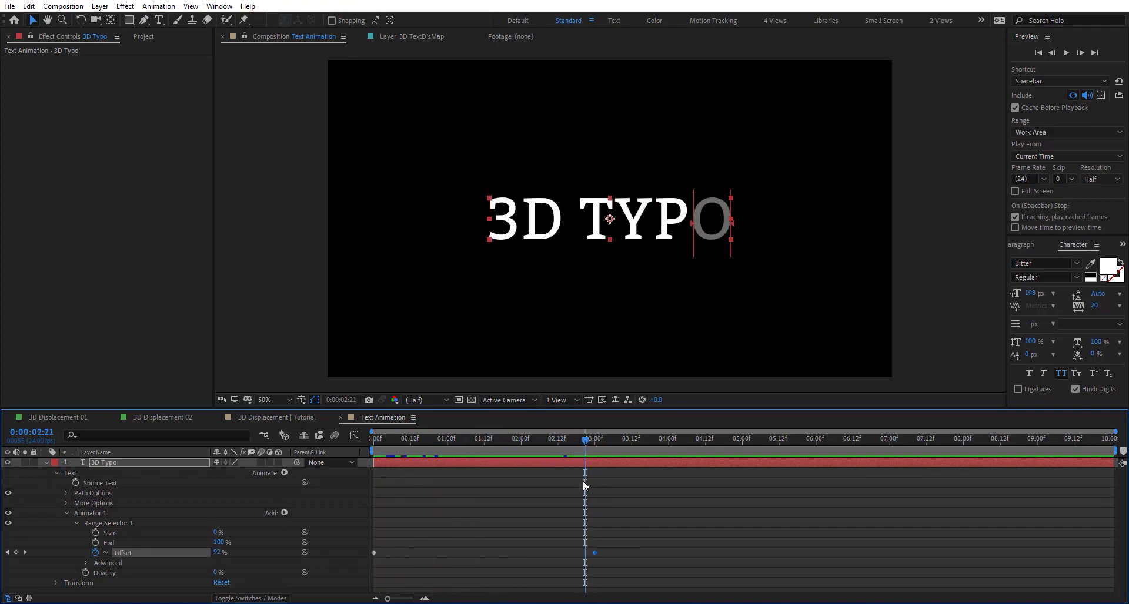
Step: Set the range selector's Shape to Ramp Up and preview the reveal up to 3 seconds
{"action": "left_click", "coordinate": [85, 563]}
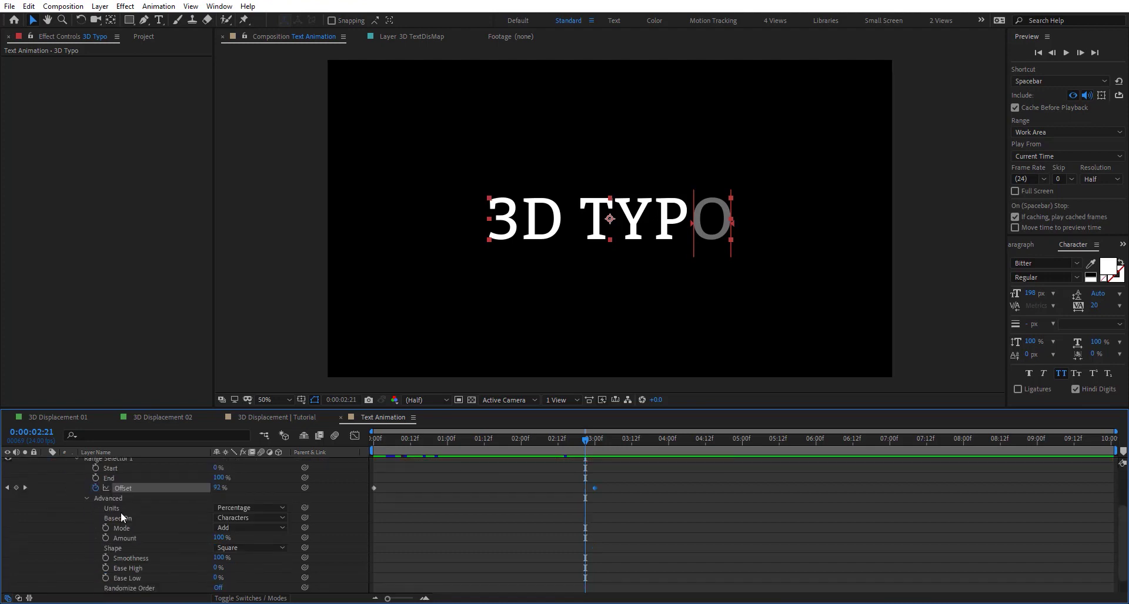
{"action": "left_click", "coordinate": [251, 547]}
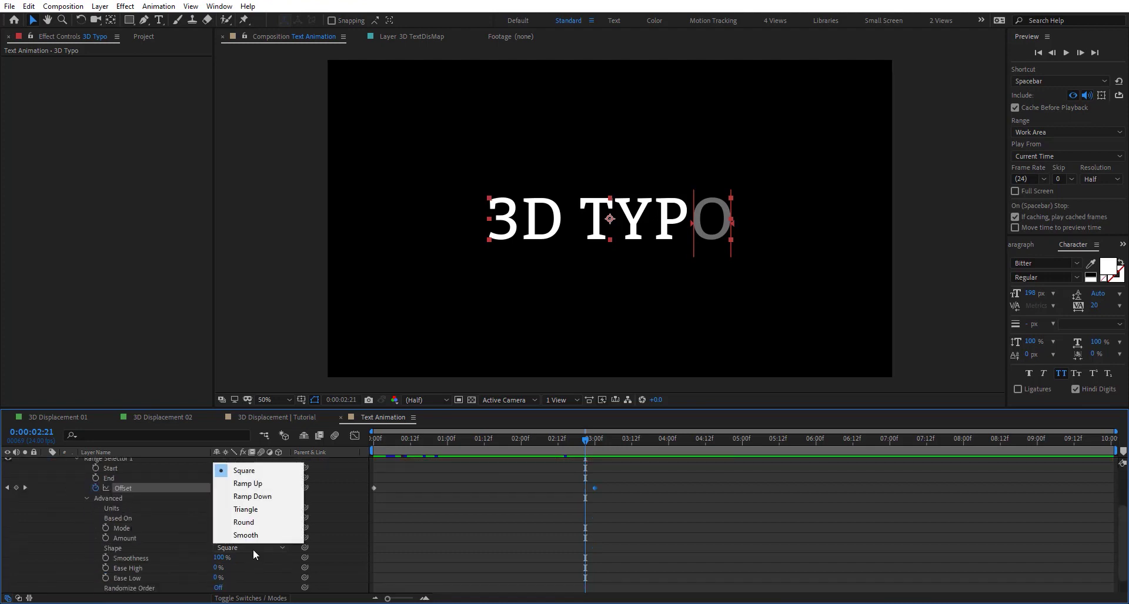
{"action": "left_click", "coordinate": [249, 487]}
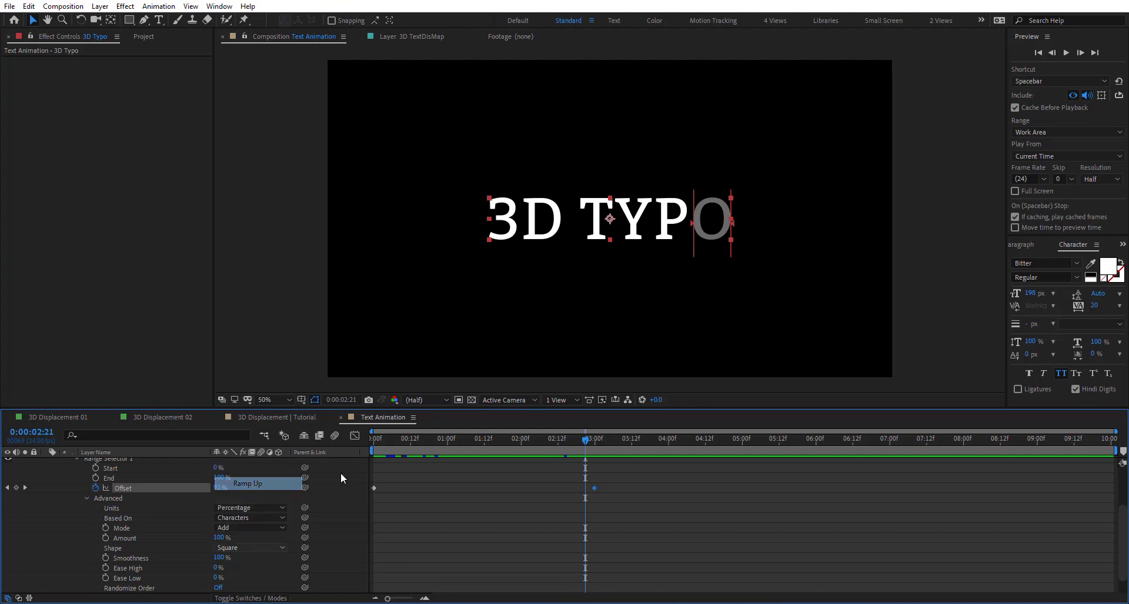
{"action": "left_click_drag", "start_coordinate": [376, 439], "coordinate": [670, 498]}
{"action": "key", "text": "Home"}
Step: Rename Animator 1 to 'inAnimation' and collapse its group
{"action": "left_click_drag", "start_coordinate": [374, 491], "coordinate": [276, 518]}
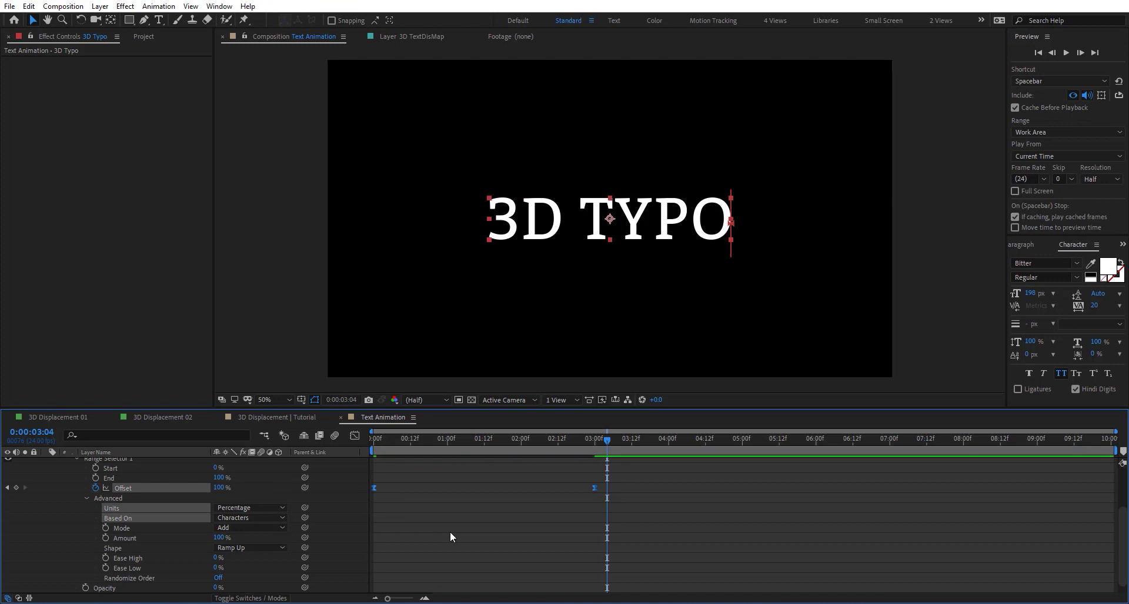
{"action": "scroll", "coordinate": [348, 537], "scroll_direction": "up", "scroll_amount": 3}
{"action": "left_click", "coordinate": [106, 508]}
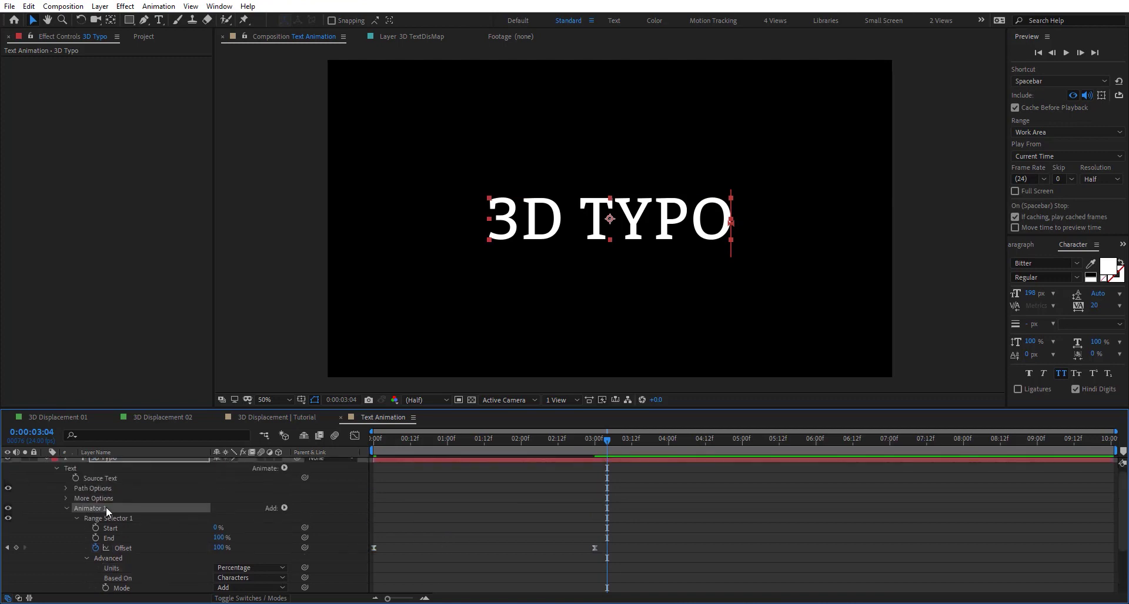
{"action": "key", "text": "Return"}
{"action": "type", "text": "in"}
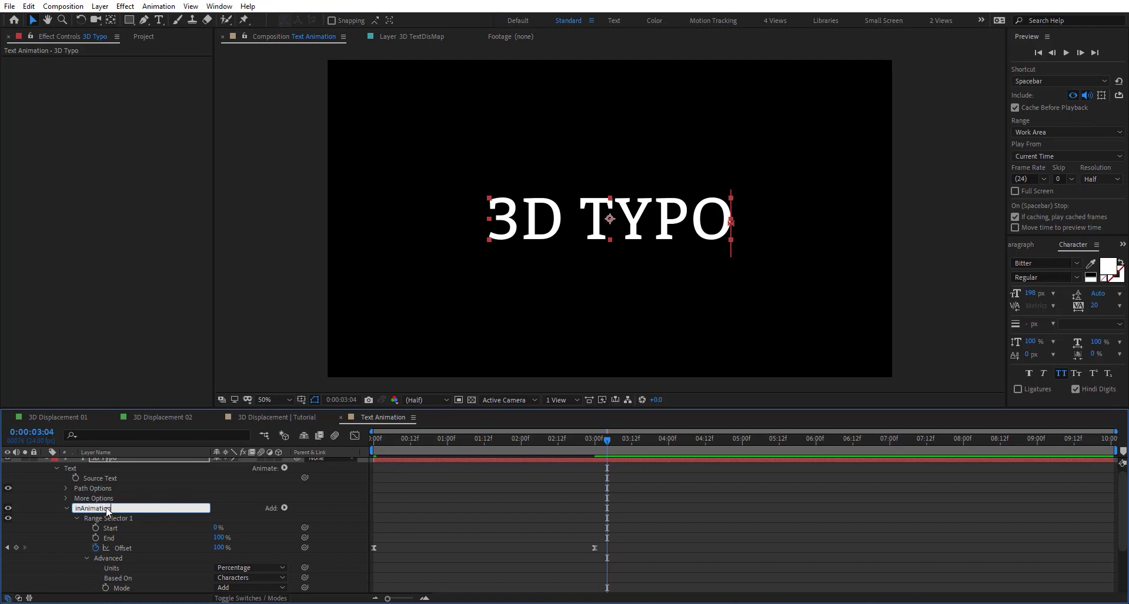
{"action": "type", "text": "Animation"}
{"action": "key", "text": "Return"}
{"action": "left_click", "coordinate": [68, 508]}
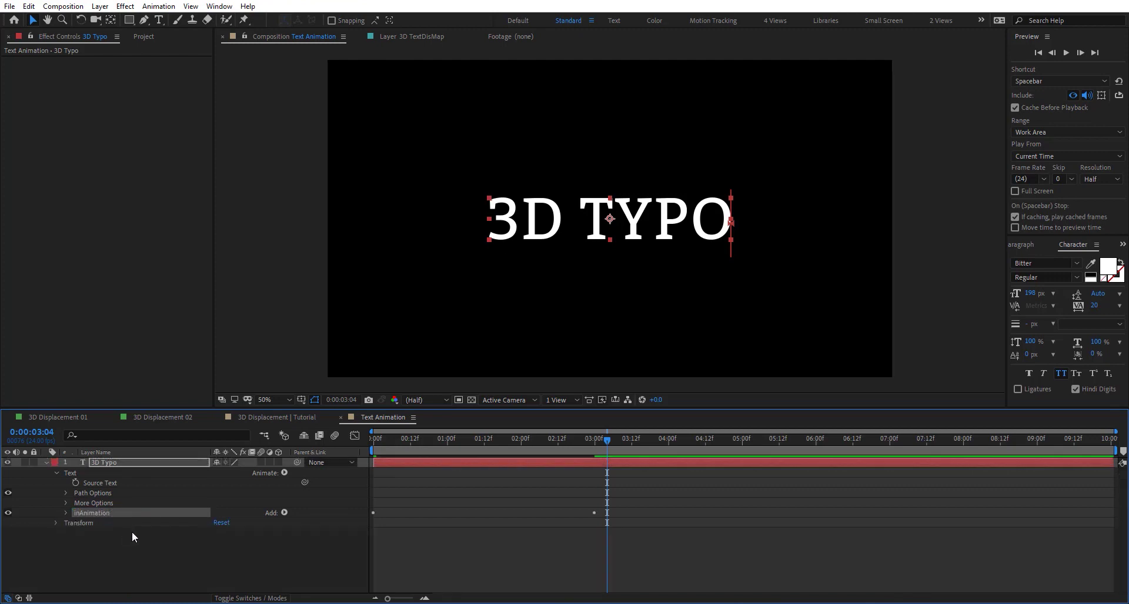
{"action": "left_click", "coordinate": [156, 545]}
Step: Add a second Opacity animator to the text with Opacity set to 50%
{"action": "left_click", "coordinate": [284, 473]}
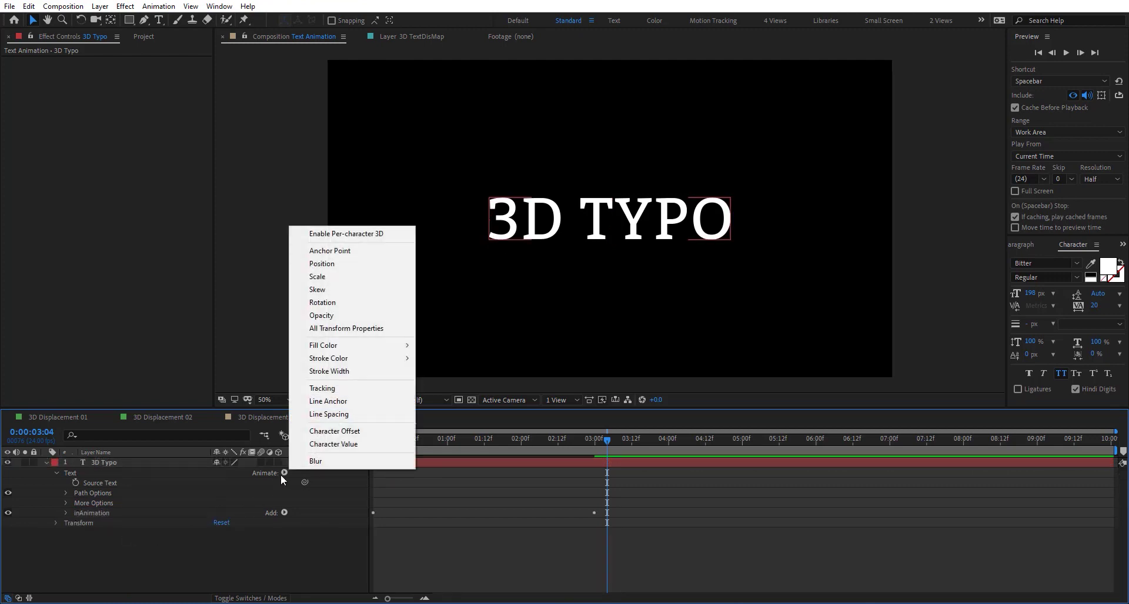
{"action": "left_click", "coordinate": [324, 316]}
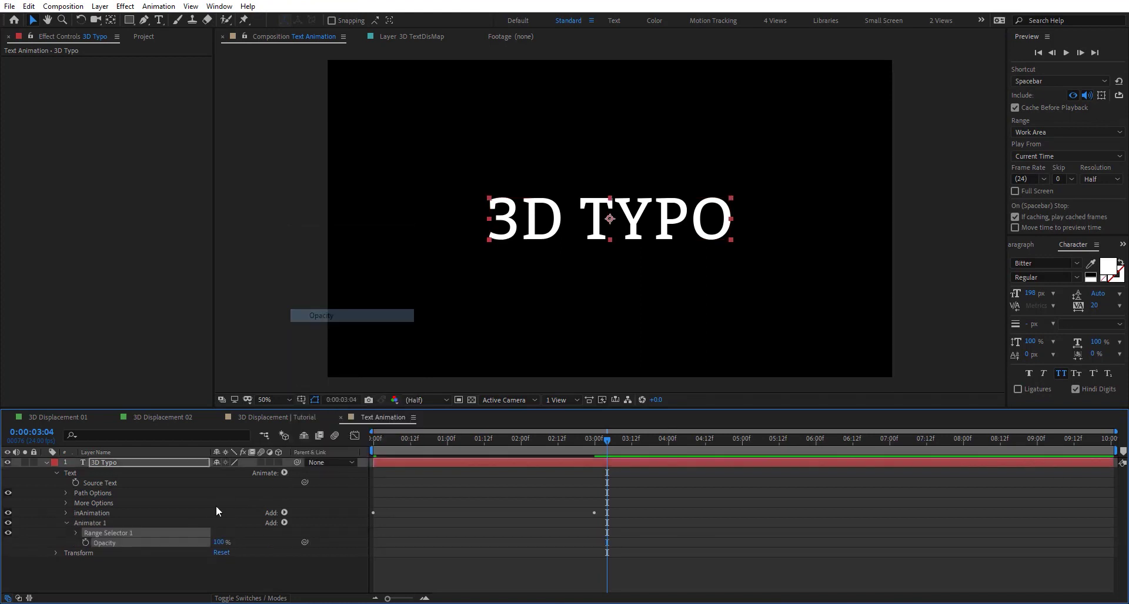
{"action": "left_click", "coordinate": [217, 542]}
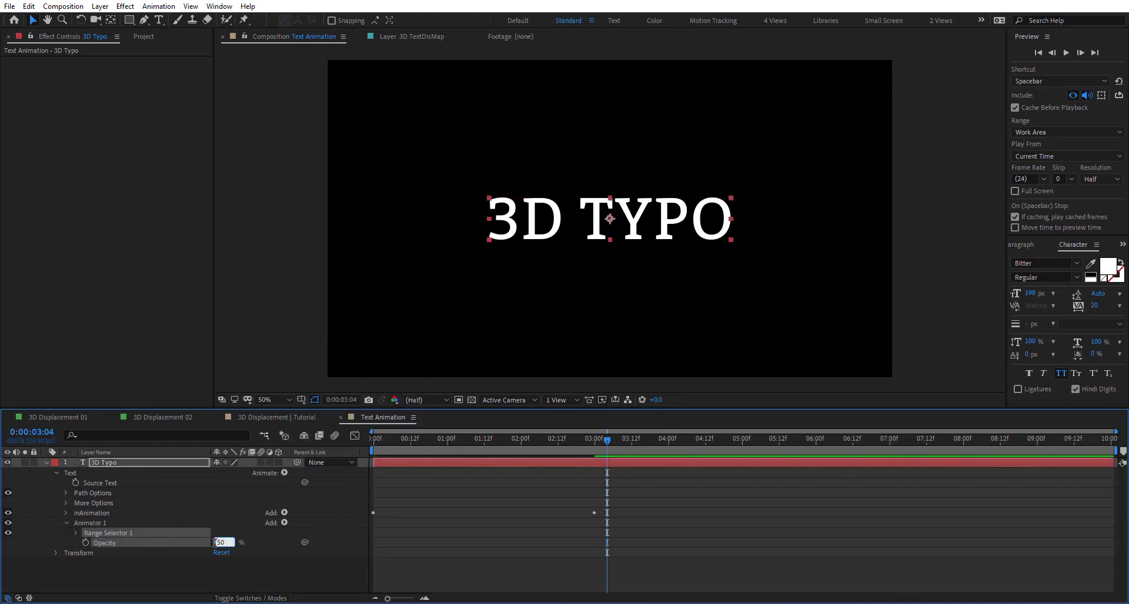
{"action": "type", "text": "50"}
{"action": "key", "text": "Return"}
{"action": "left_click", "coordinate": [172, 560]}
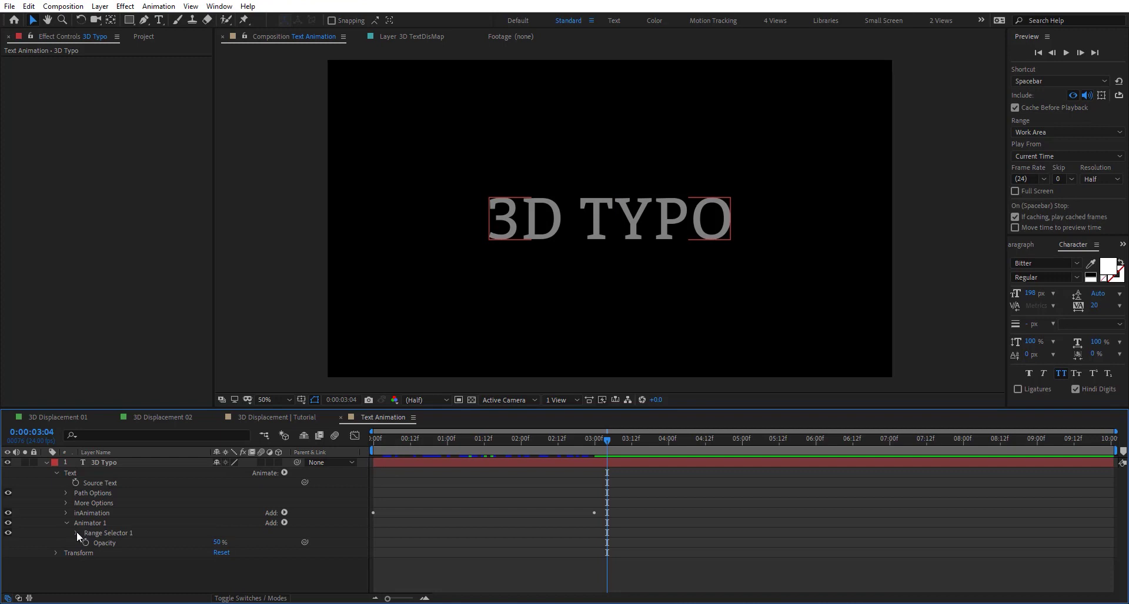
Step: Keyframe the second animator's Offset from -100% at 1:00 to 100% at 4:00, then scrub to check
{"action": "left_click", "coordinate": [77, 532]}
{"action": "left_click", "coordinate": [452, 436]}
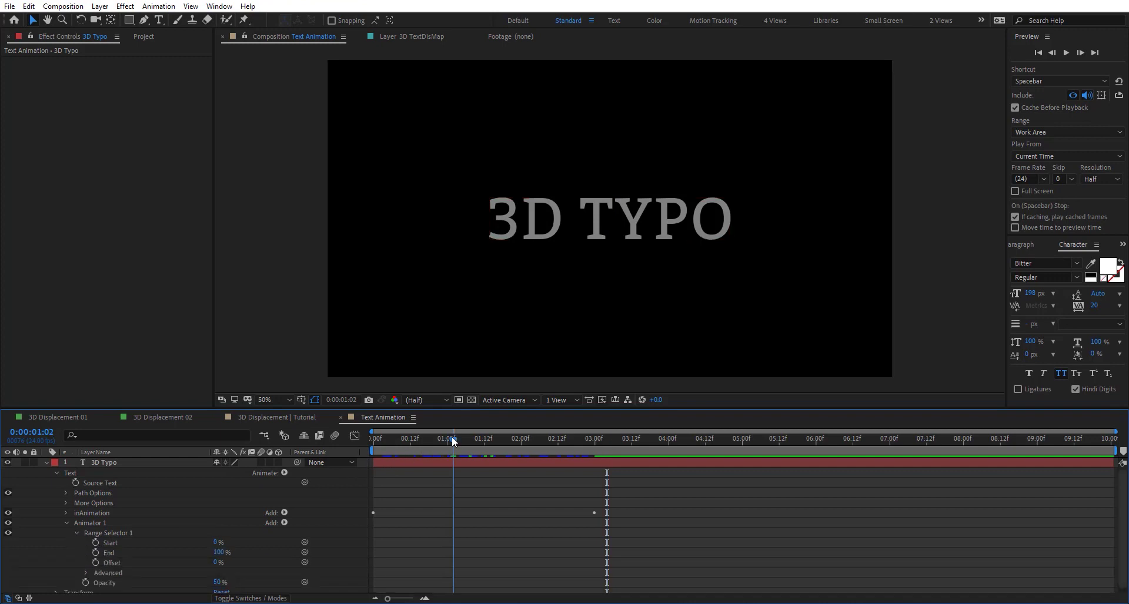
{"action": "left_click_drag", "start_coordinate": [451, 436], "coordinate": [447, 438]}
{"action": "left_click", "coordinate": [92, 562]}
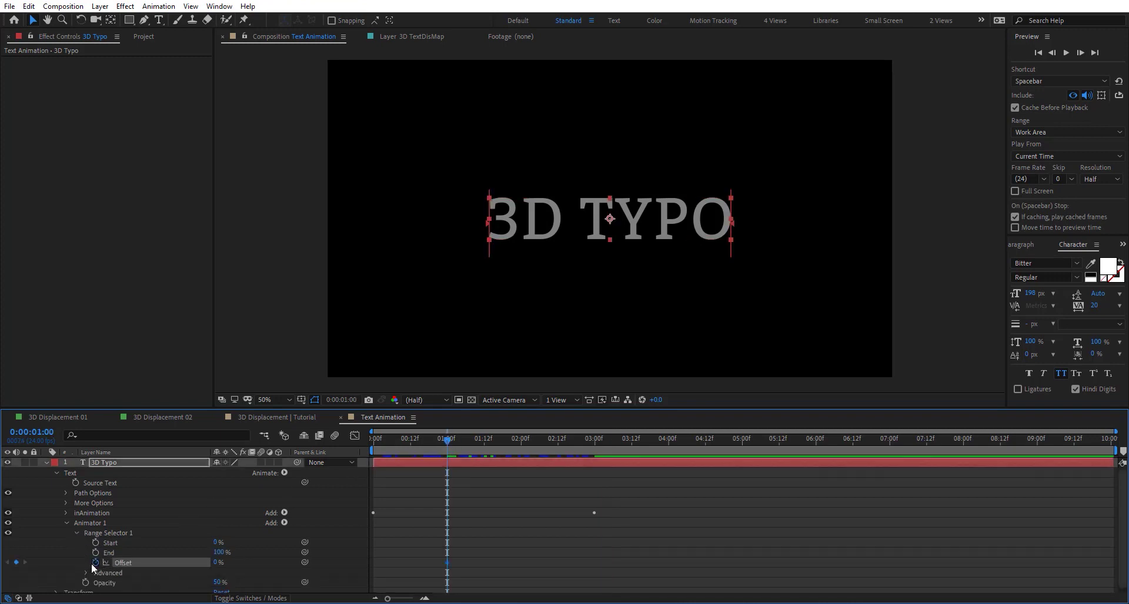
{"action": "left_click_drag", "start_coordinate": [217, 565], "coordinate": [16, 562]}
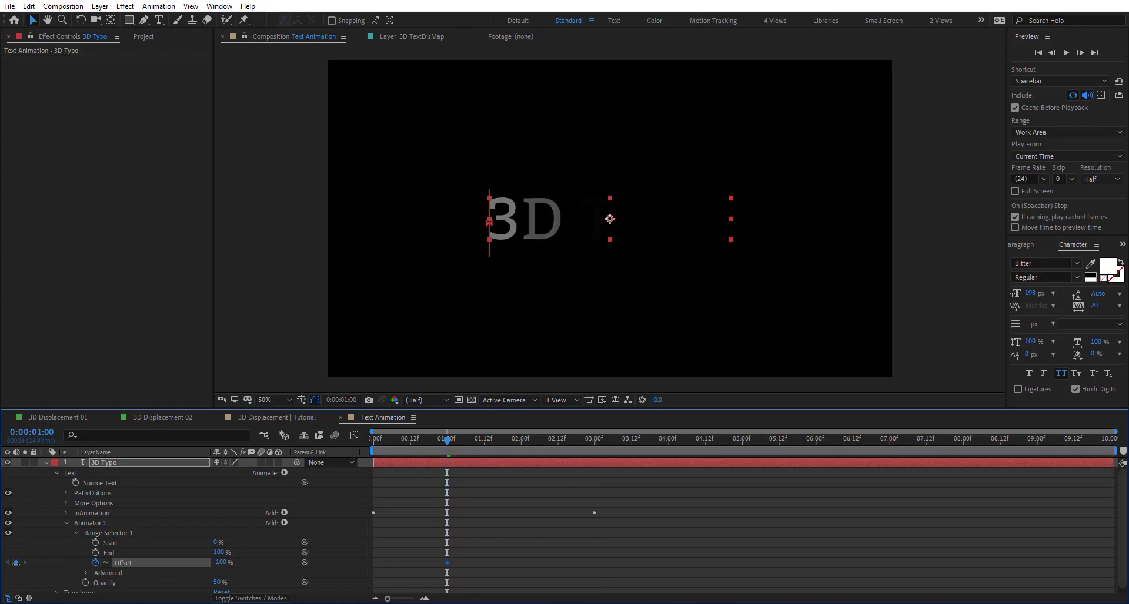
{"action": "left_click", "coordinate": [672, 443]}
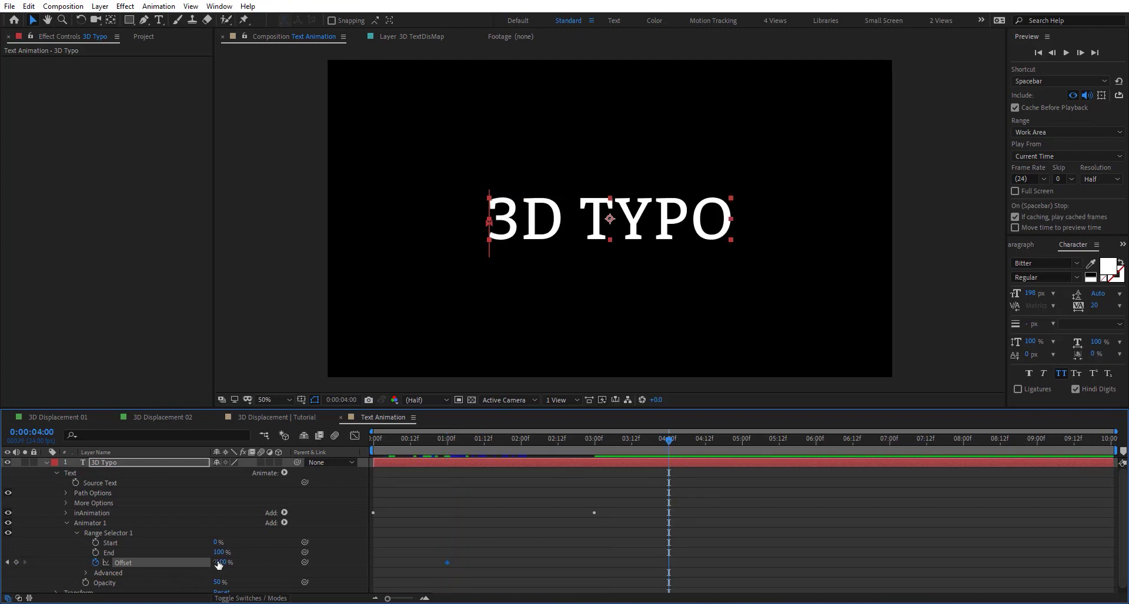
{"action": "left_click_drag", "start_coordinate": [218, 564], "coordinate": [446, 563]}
{"action": "left_click_drag", "start_coordinate": [392, 443], "coordinate": [732, 475]}
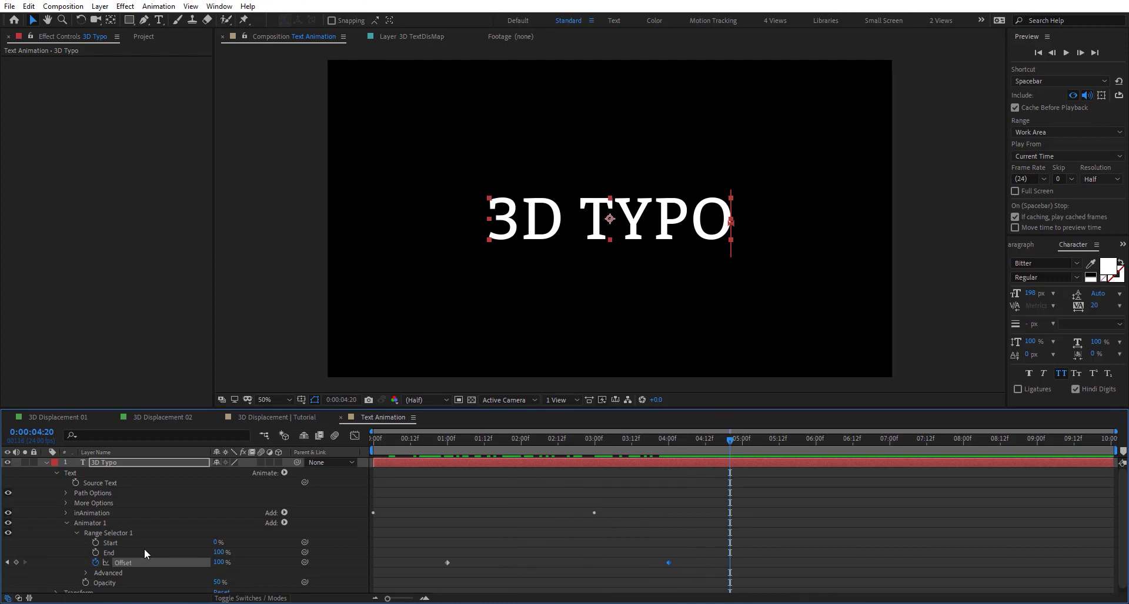
Step: Set the second range selector's Shape to Ramp Down and scrub to review the sweep
{"action": "left_click", "coordinate": [86, 572]}
{"action": "scroll", "coordinate": [133, 523], "scroll_direction": "down", "scroll_amount": 3}
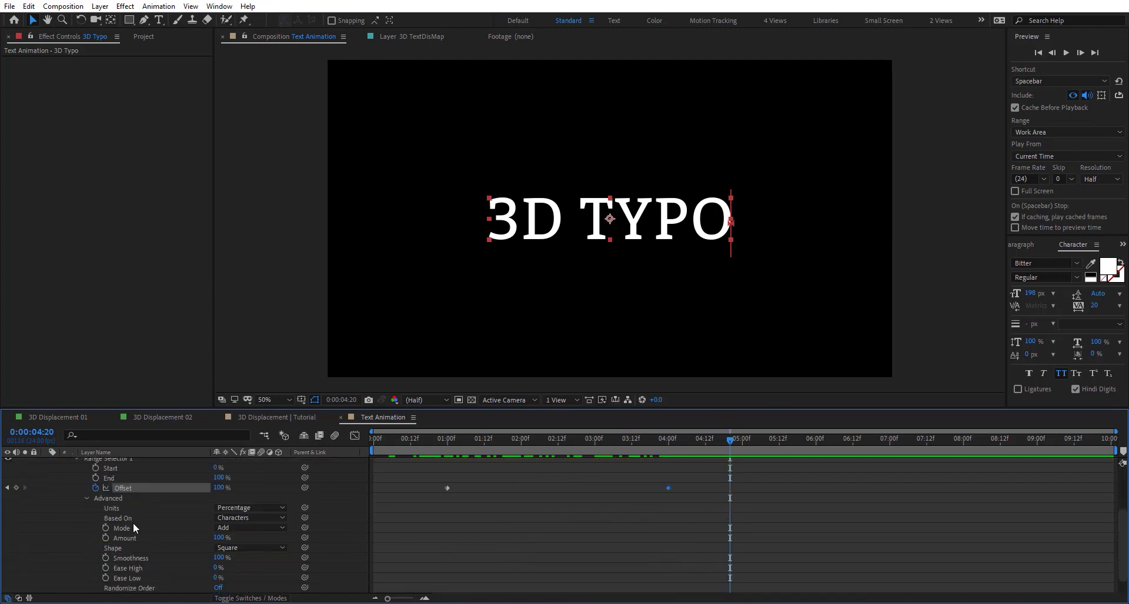
{"action": "left_click", "coordinate": [232, 550]}
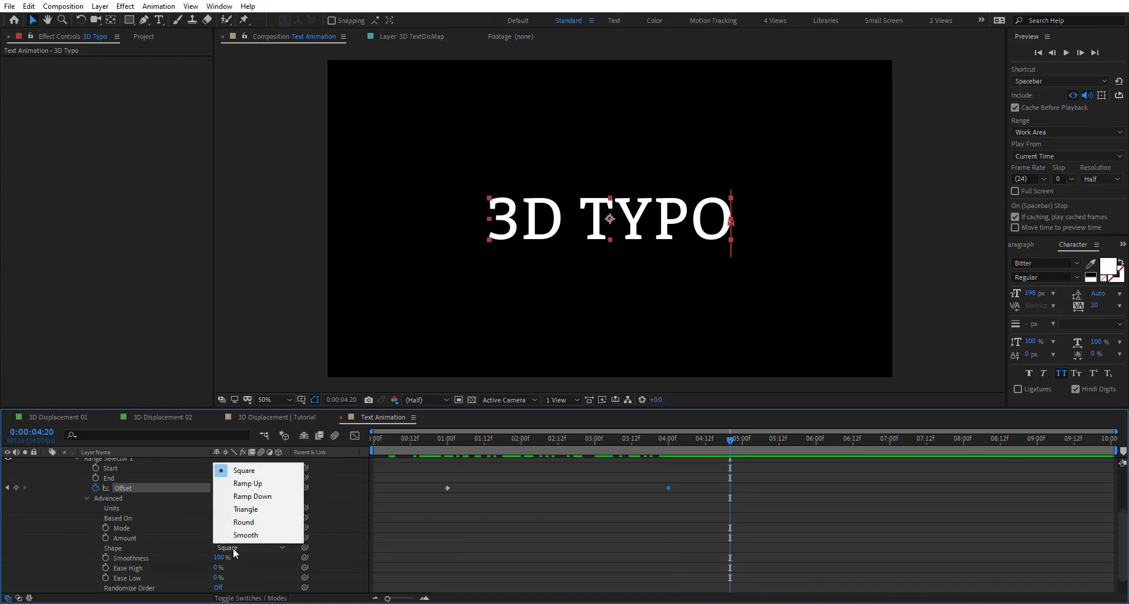
{"action": "left_click", "coordinate": [253, 497]}
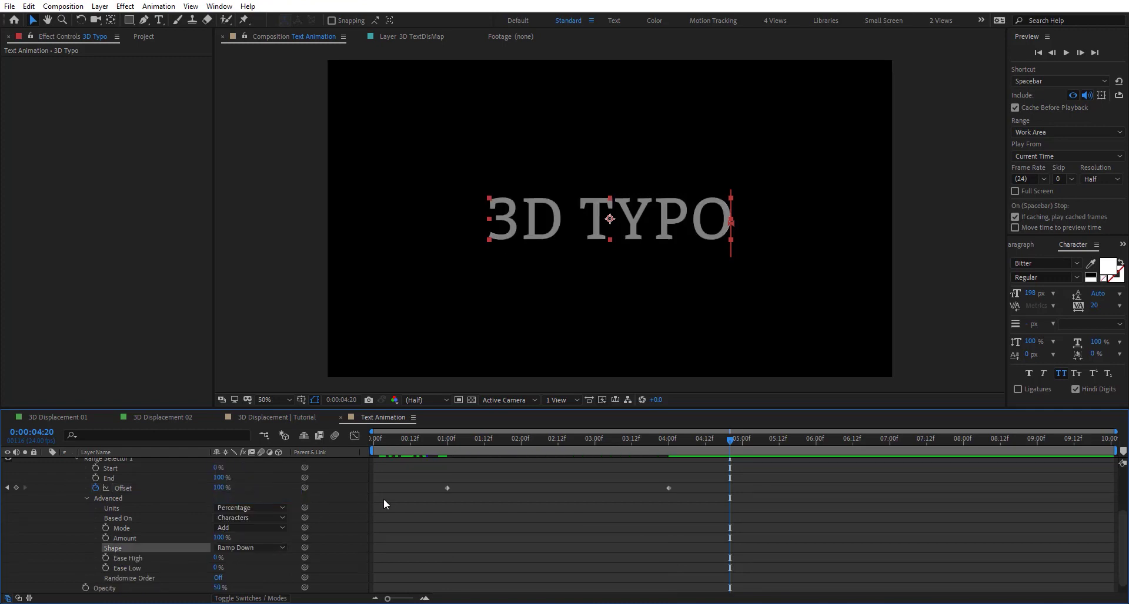
{"action": "left_click_drag", "start_coordinate": [387, 436], "coordinate": [742, 481]}
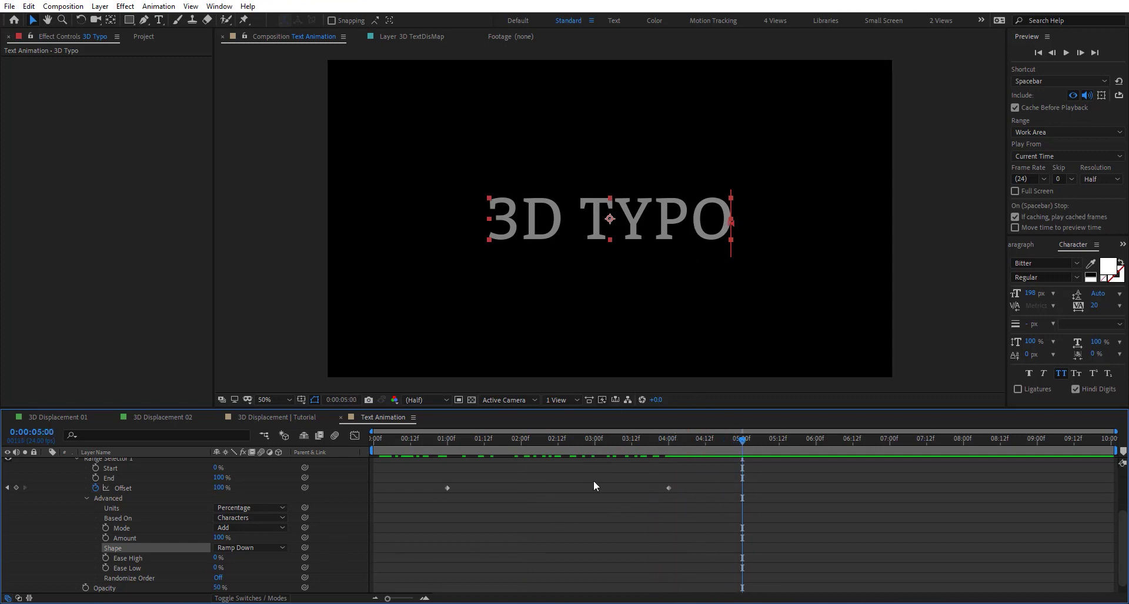
Step: Rename the second animator to 'fadeAnimation' and collapse its group
{"action": "left_click_drag", "start_coordinate": [694, 478], "coordinate": [397, 510]}
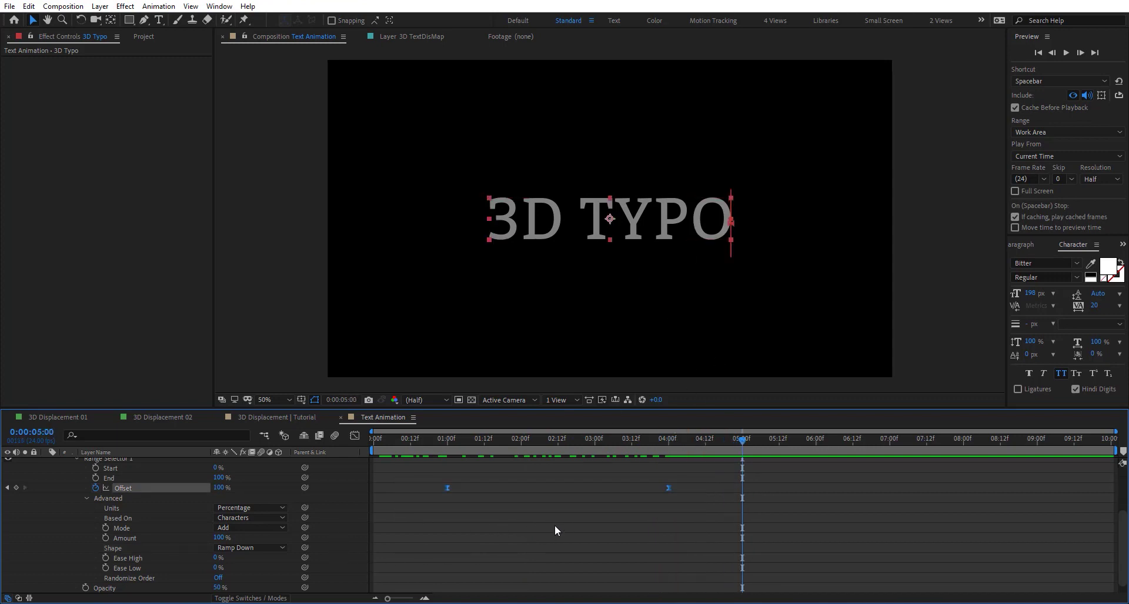
{"action": "scroll", "coordinate": [555, 525], "scroll_direction": "up", "scroll_amount": 3}
{"action": "left_click", "coordinate": [108, 508]}
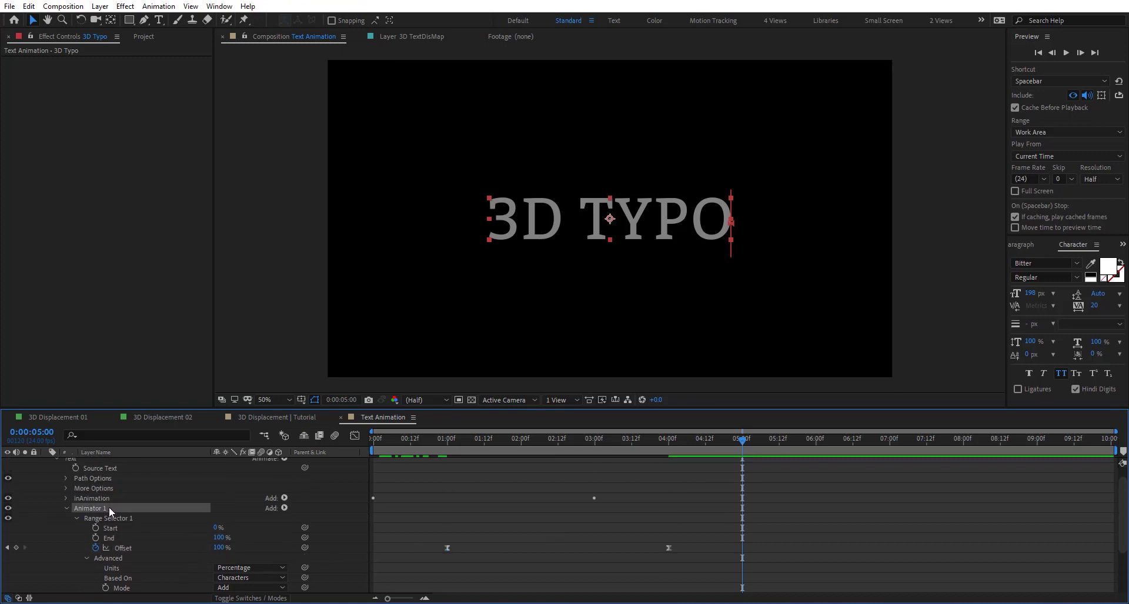
{"action": "key", "text": "Return"}
{"action": "type", "text": "fa"}
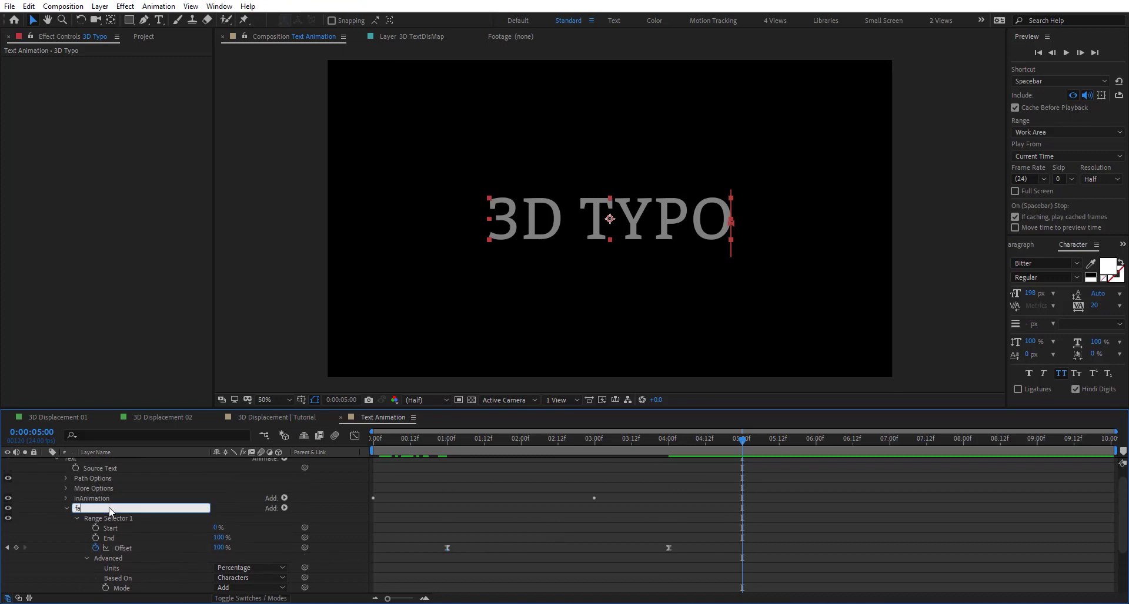
{"action": "type", "text": "deAnimation"}
{"action": "key", "text": "Return"}
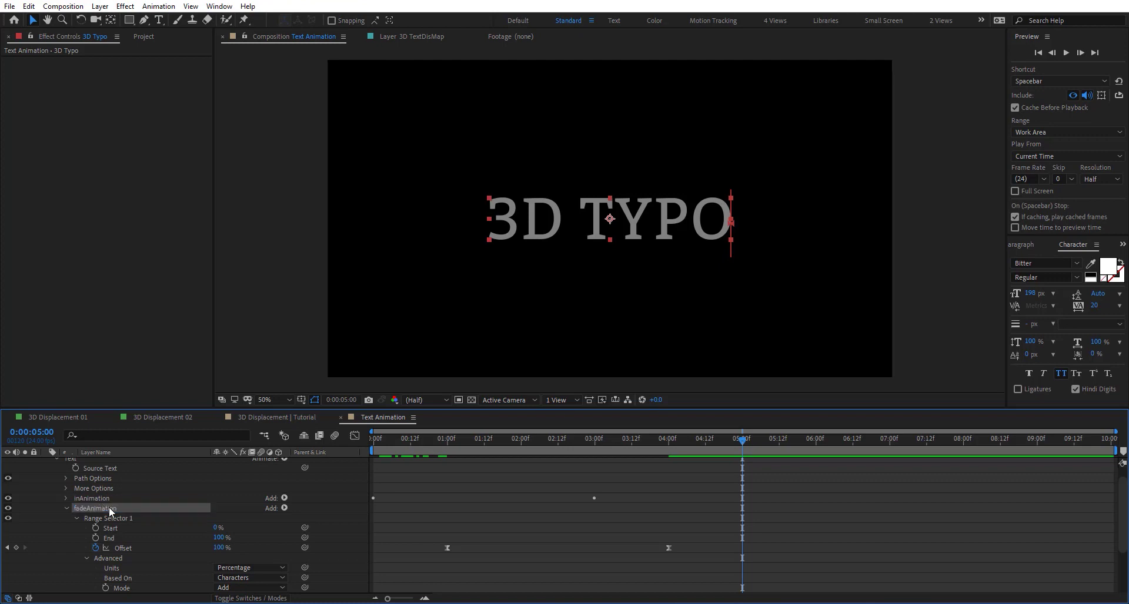
{"action": "left_click", "coordinate": [64, 509]}
Step: Add a third Opacity animator to the text with Opacity set to 0%
{"action": "left_click", "coordinate": [285, 473]}
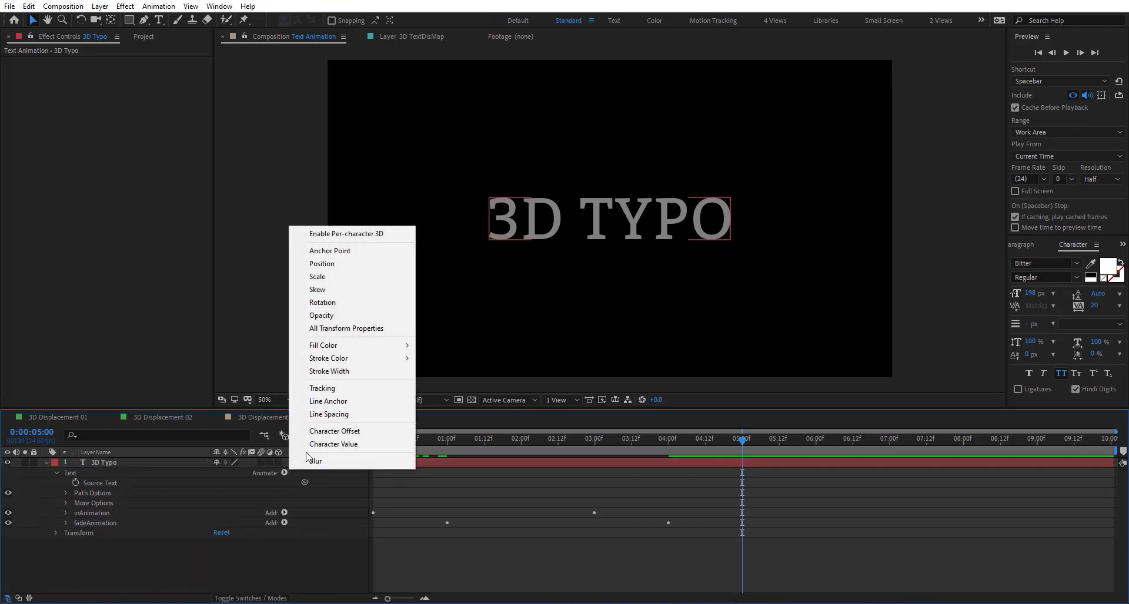
{"action": "left_click", "coordinate": [346, 321]}
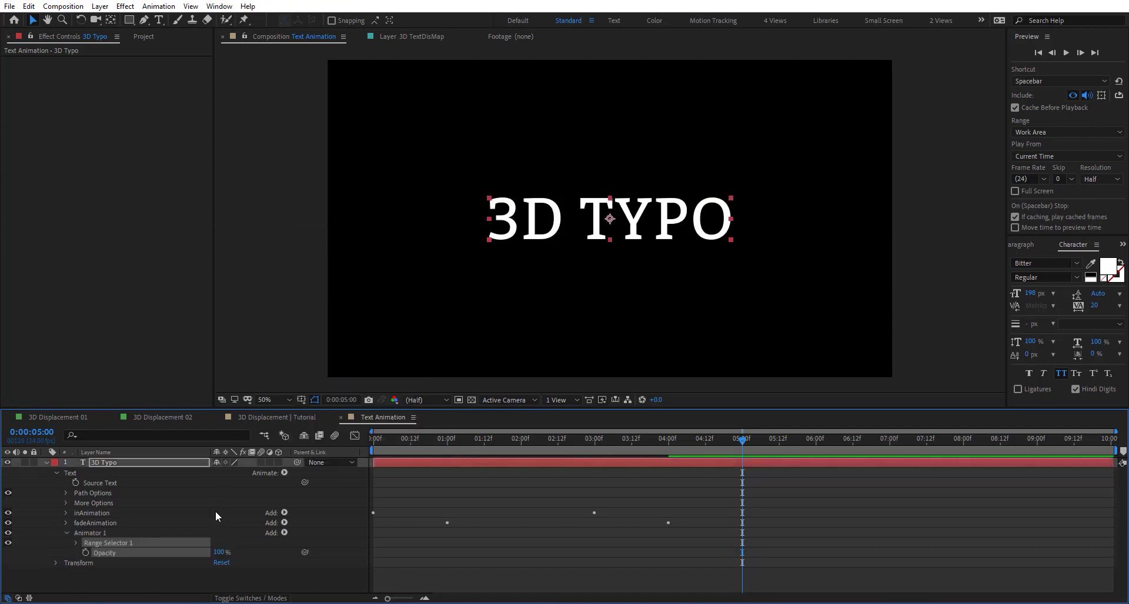
{"action": "left_click", "coordinate": [223, 551]}
{"action": "type", "text": "0"}
{"action": "key", "text": "Return"}
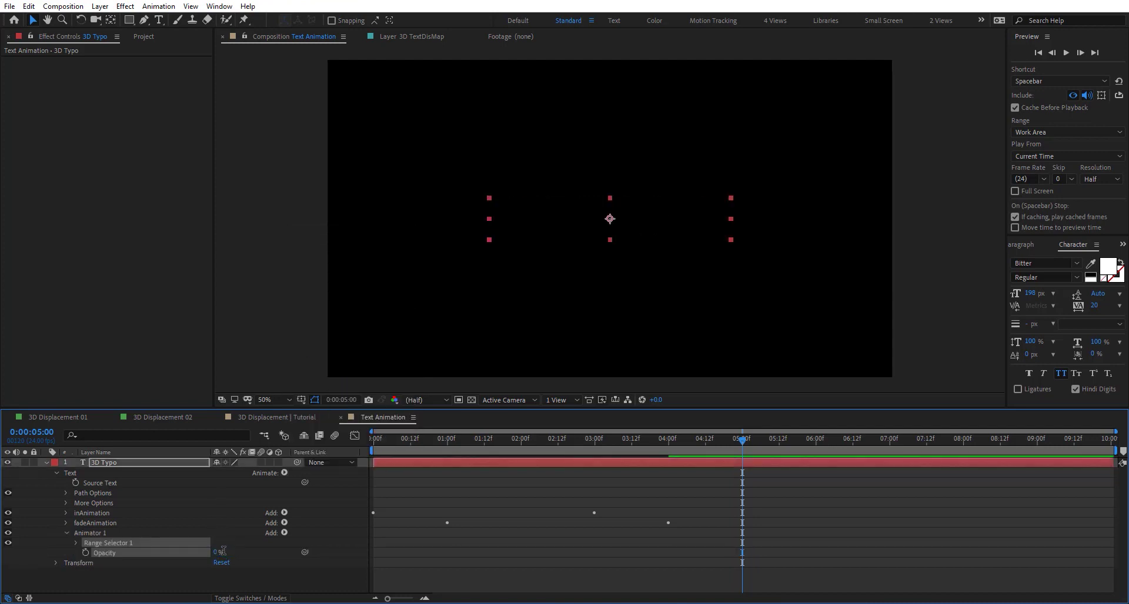
Step: Keyframe the third animator's Offset from -100% at 7:12 to 100% at 9:19
{"action": "left_click", "coordinate": [76, 543]}
{"action": "left_click", "coordinate": [136, 571]}
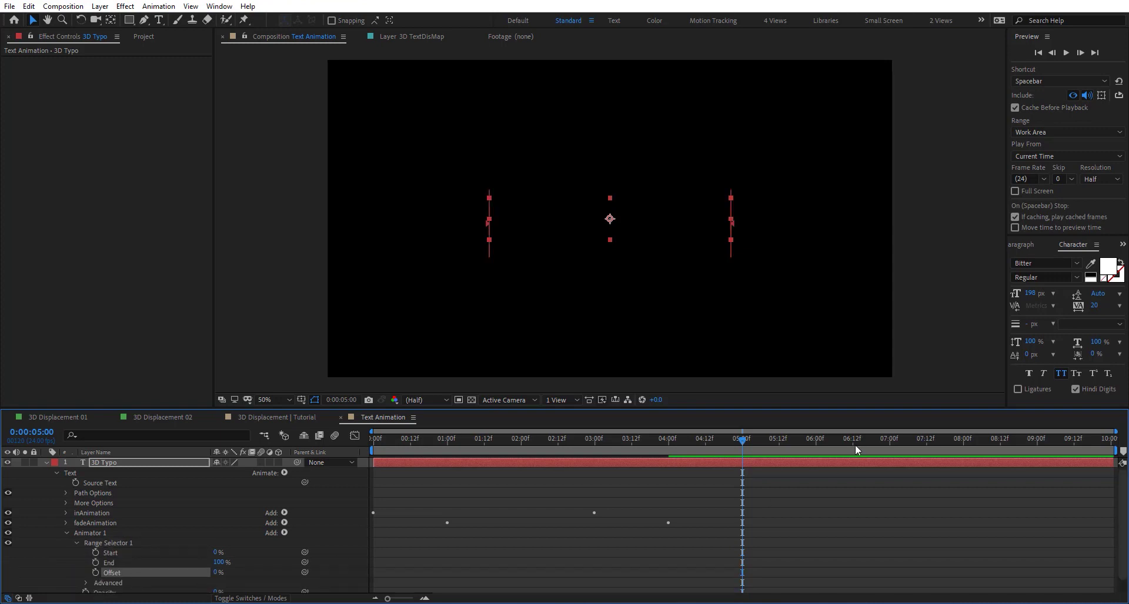
{"action": "left_click_drag", "start_coordinate": [856, 447], "coordinate": [915, 445]}
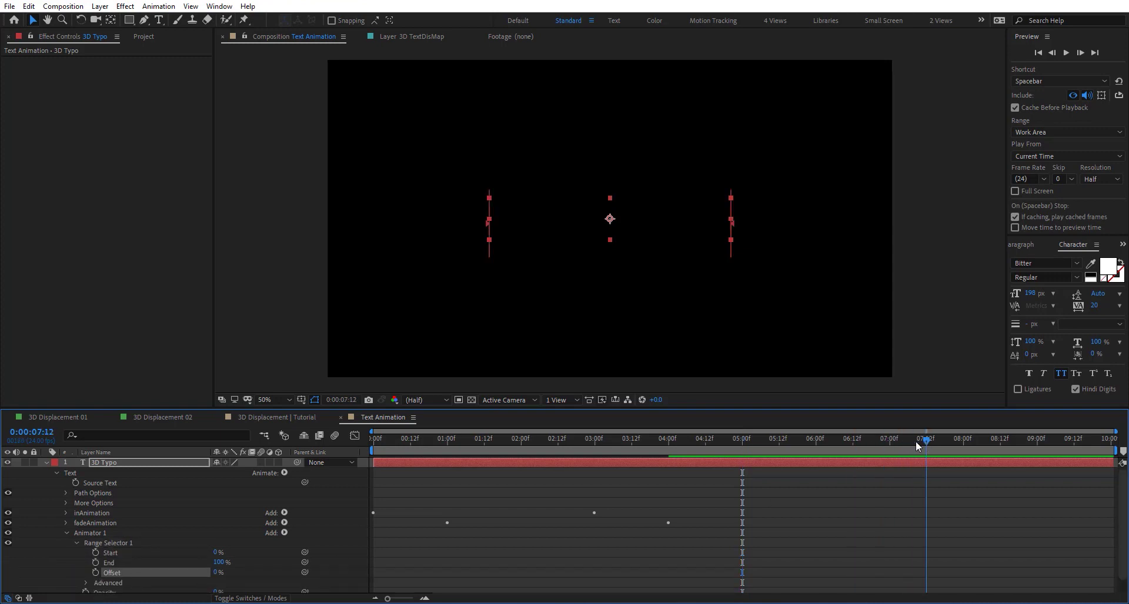
{"action": "left_click", "coordinate": [95, 572]}
{"action": "left_click_drag", "start_coordinate": [215, 573], "coordinate": [41, 576]}
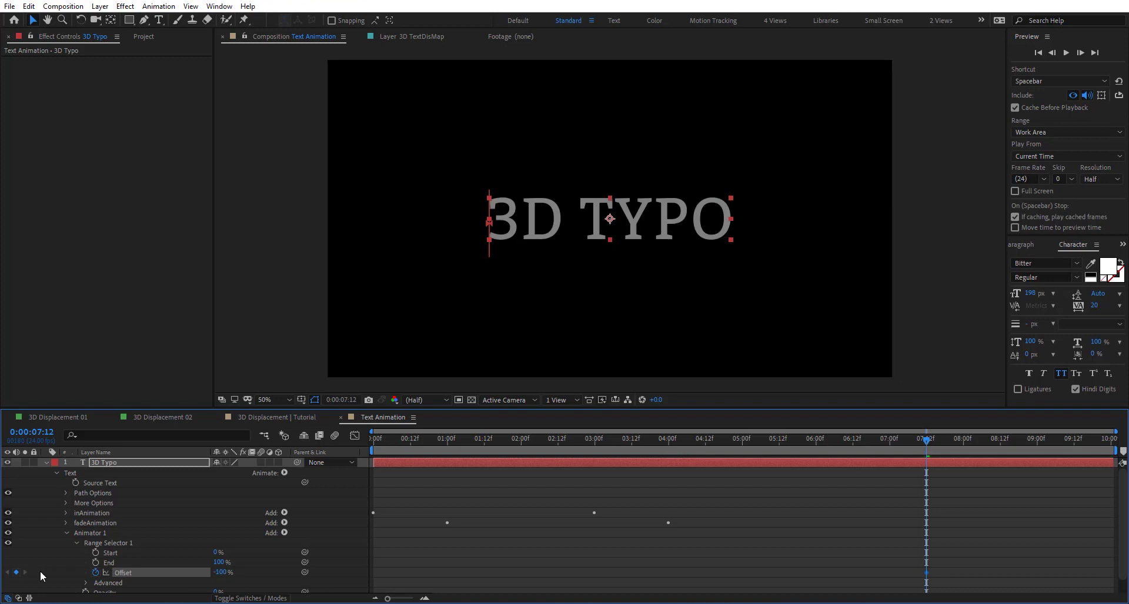
{"action": "left_click", "coordinate": [1096, 440]}
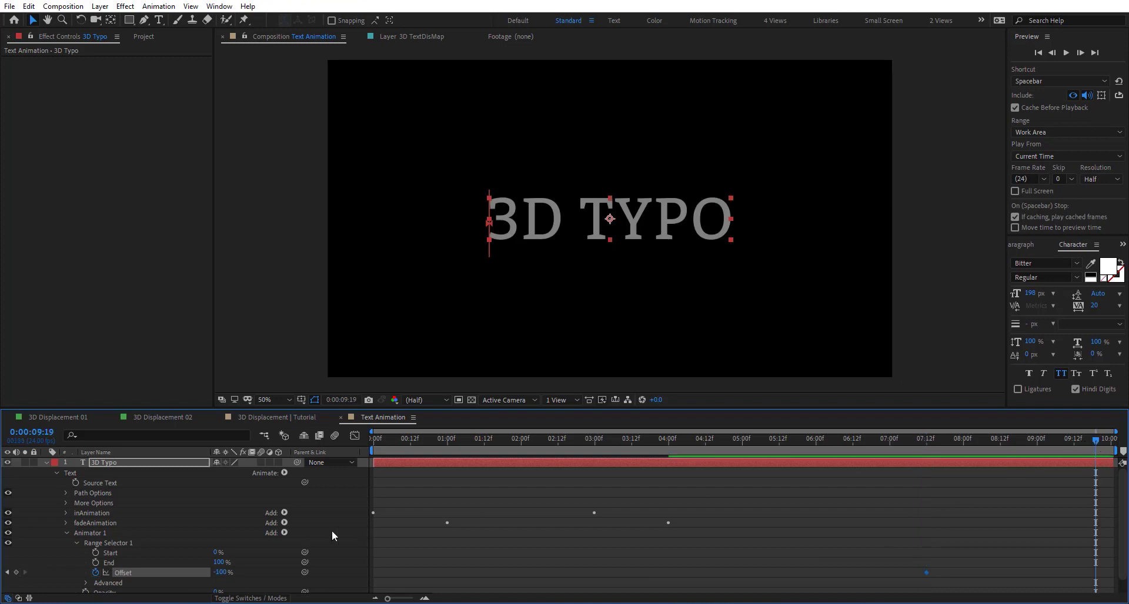
{"action": "left_click_drag", "start_coordinate": [217, 573], "coordinate": [493, 581]}
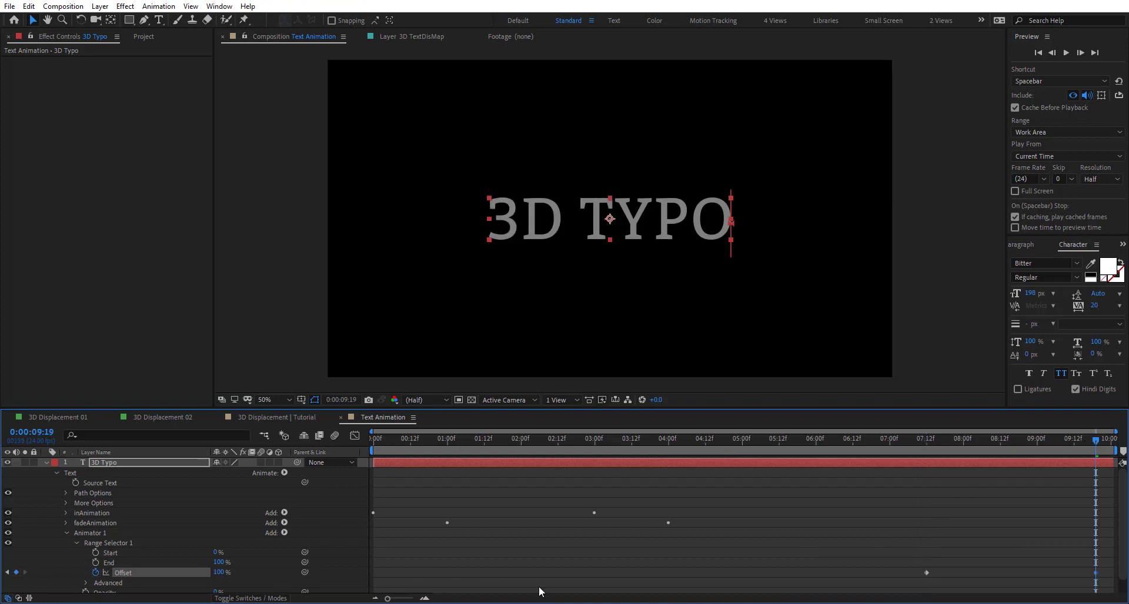
{"action": "left_click_drag", "start_coordinate": [892, 447], "coordinate": [1042, 461]}
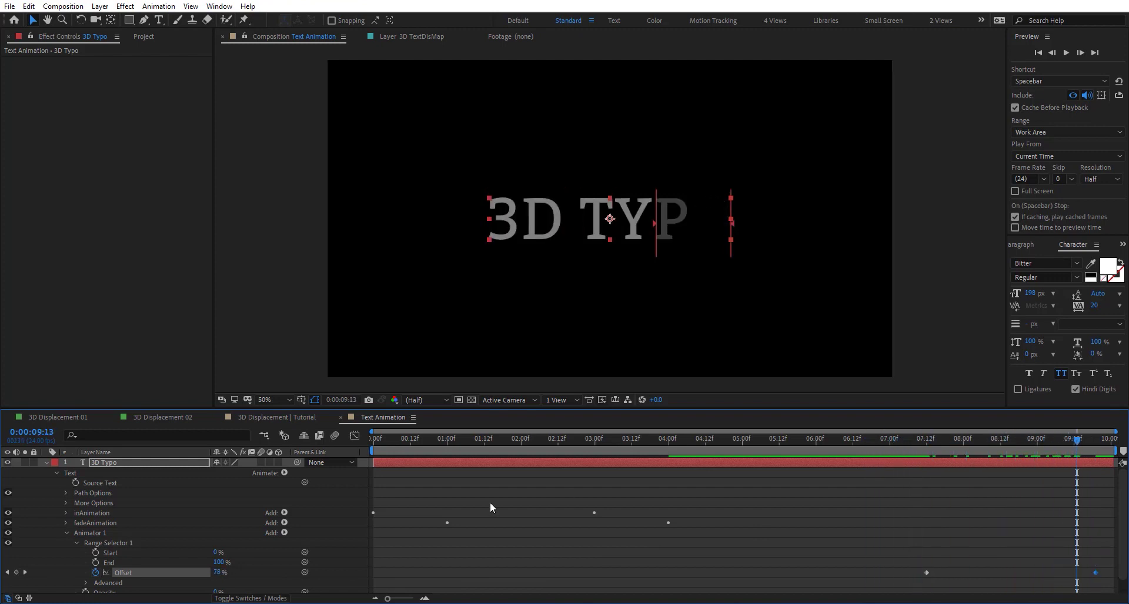
Step: Set the third range selector's Shape to Ramp Down
{"action": "left_click", "coordinate": [85, 585]}
{"action": "scroll", "coordinate": [149, 541], "scroll_direction": "down", "scroll_amount": 4}
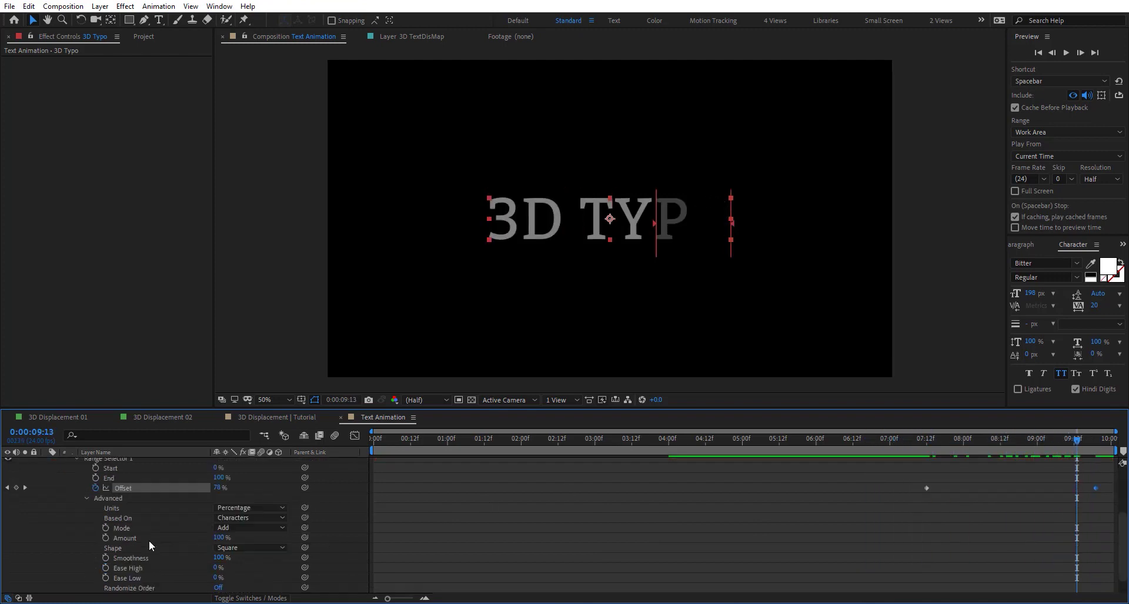
{"action": "left_click", "coordinate": [277, 528]}
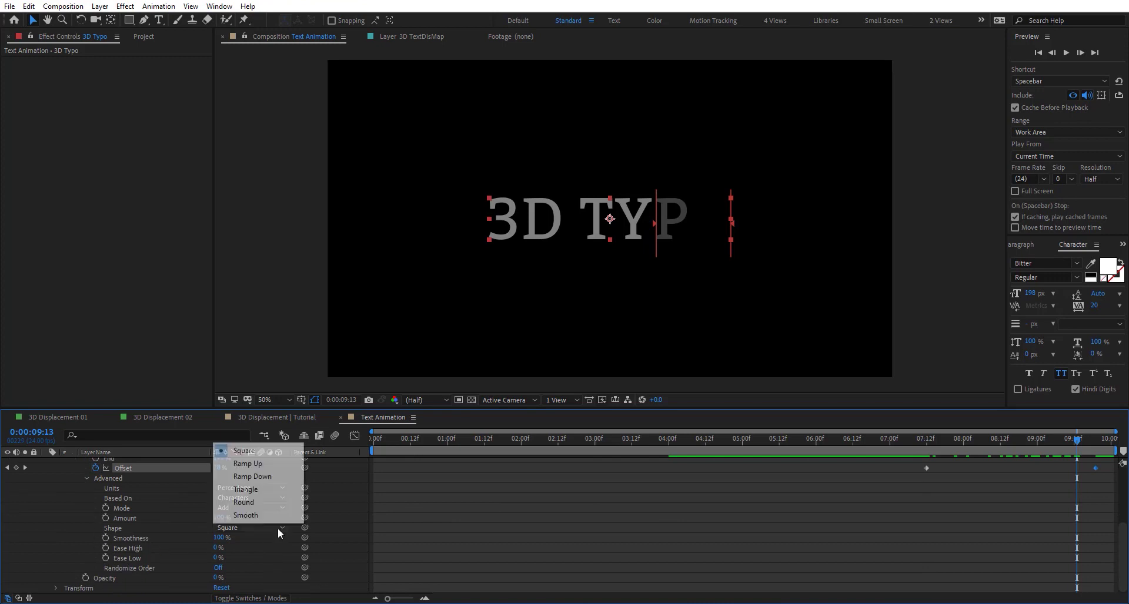
{"action": "left_click", "coordinate": [247, 476]}
{"action": "scroll", "coordinate": [524, 482], "scroll_direction": "up", "scroll_amount": 3}
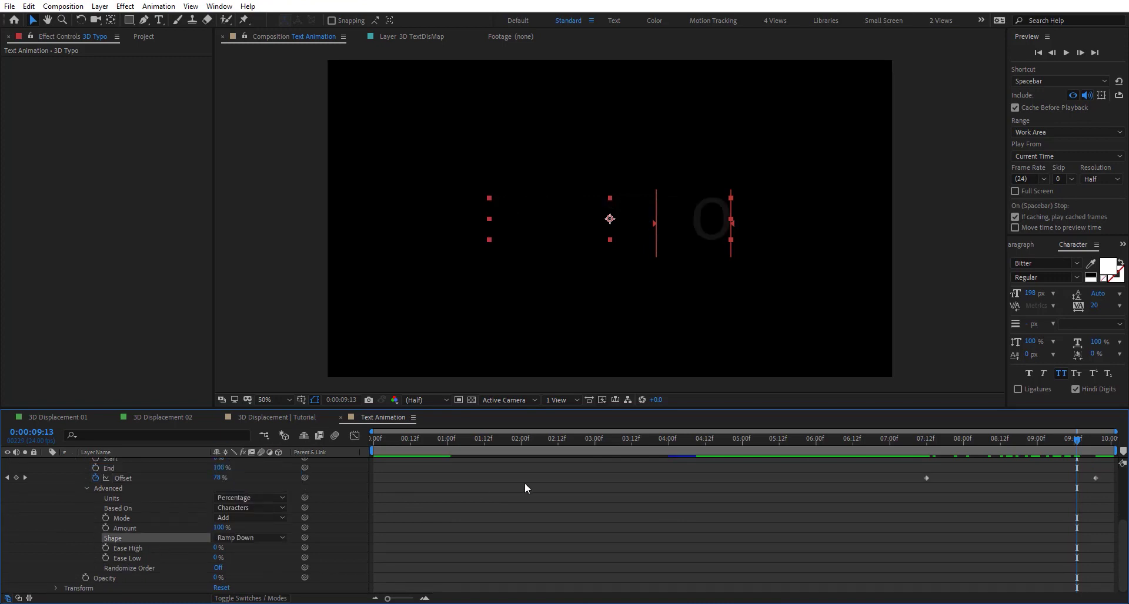
Step: Show only keyframed properties, select the third Offset's keyframes, and preview the full text animation
{"action": "key", "text": "u"}
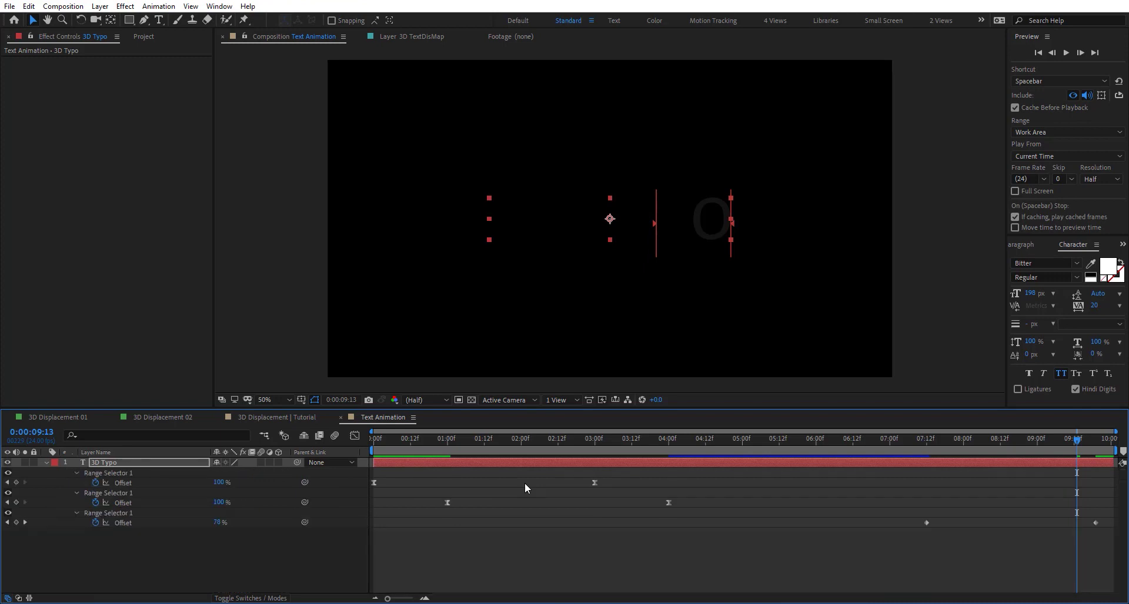
{"action": "left_click_drag", "start_coordinate": [882, 517], "coordinate": [1117, 533]}
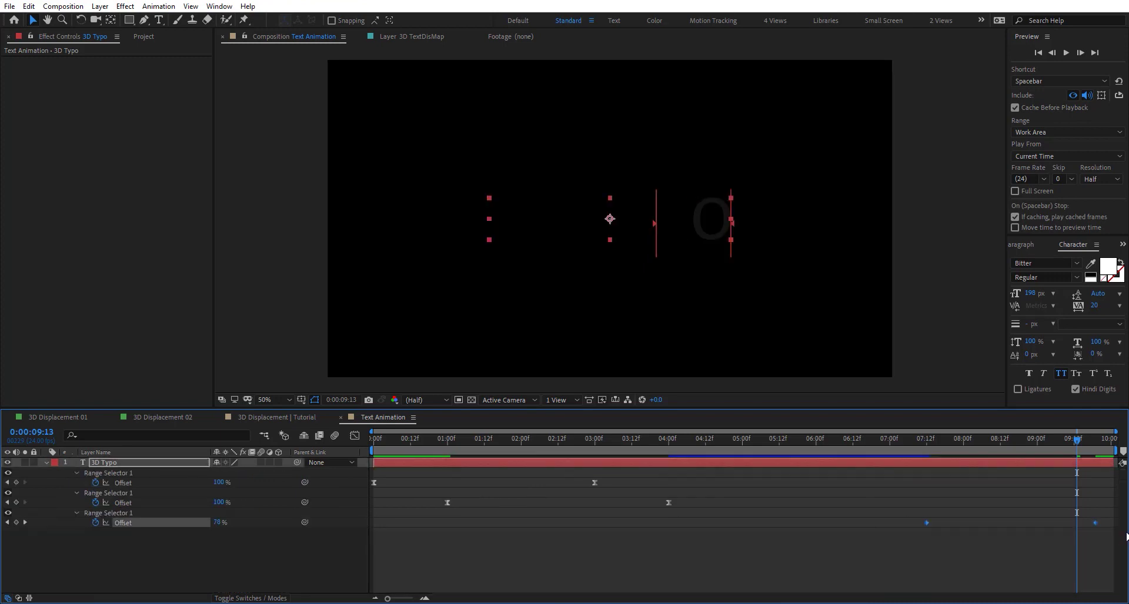
{"action": "left_click_drag", "start_coordinate": [605, 443], "coordinate": [340, 456]}
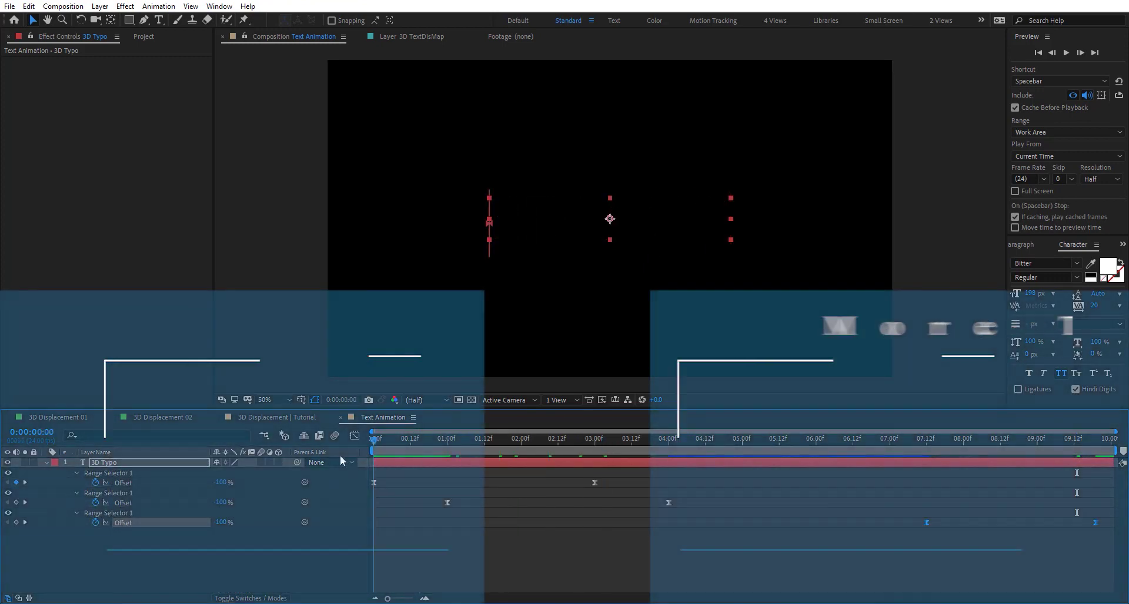
{"action": "key", "text": "space"}
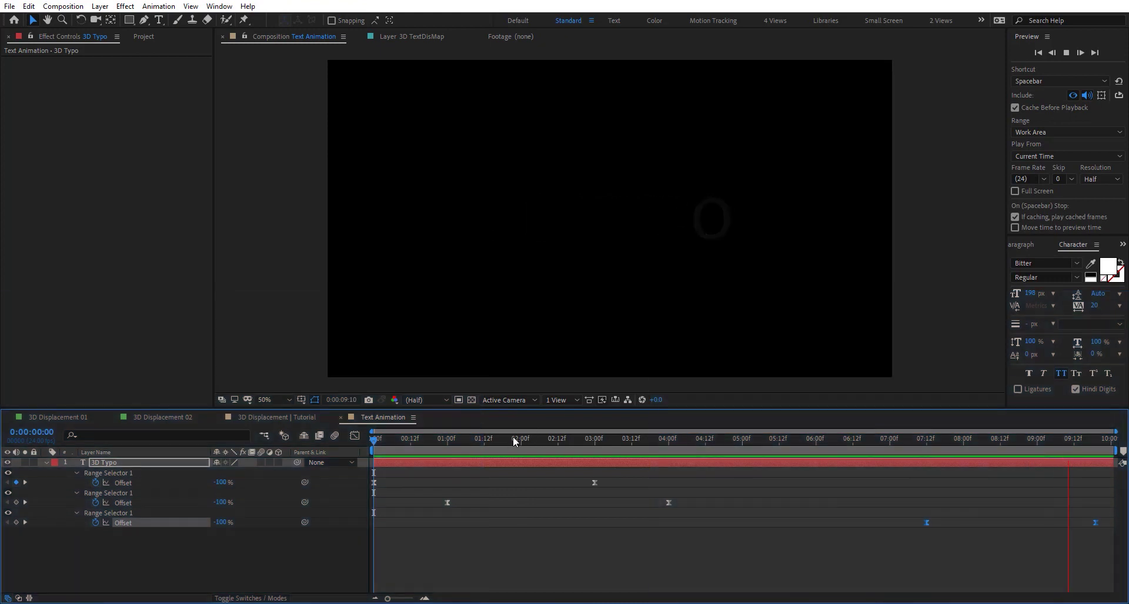
{"action": "mouse_move", "coordinate": [513, 436]}
{"action": "left_mouse_down"}
{"action": "mouse_move", "coordinate": [460, 442]}
{"action": "mouse_move", "coordinate": [522, 454]}
{"action": "left_mouse_up"}
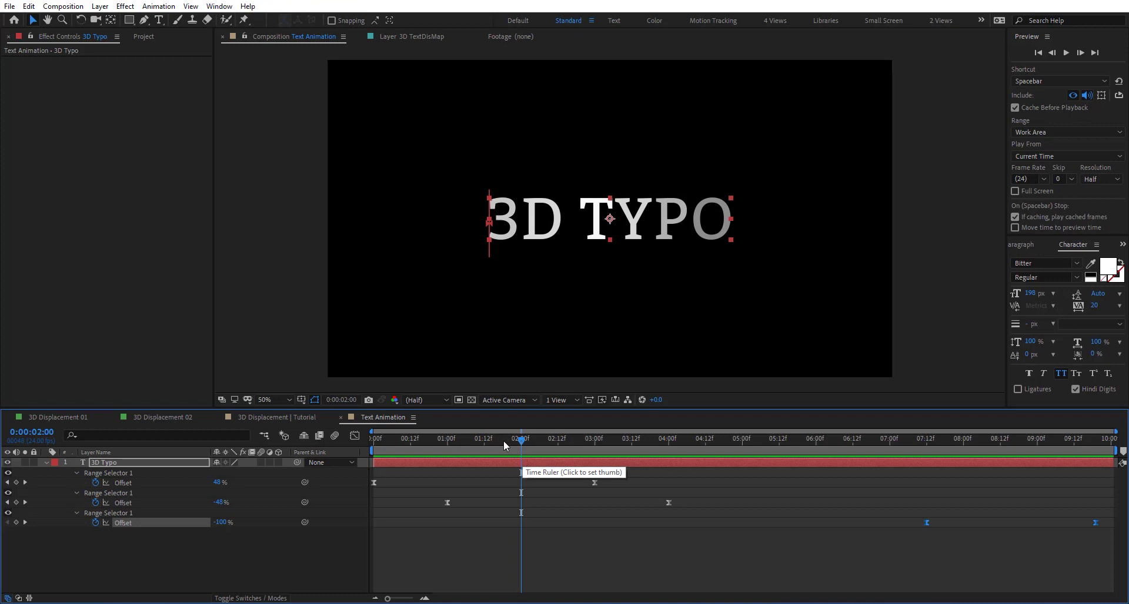
{"action": "mouse_move", "coordinate": [503, 441]}
{"action": "left_mouse_down"}
{"action": "mouse_move", "coordinate": [602, 440]}
{"action": "mouse_move", "coordinate": [557, 442]}
{"action": "left_mouse_up"}
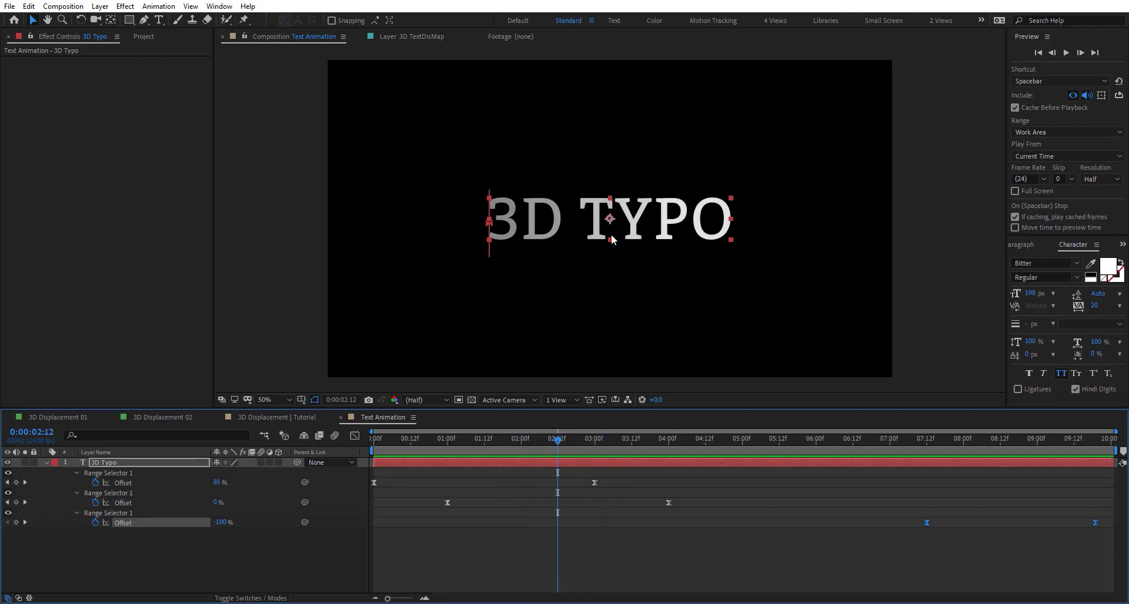
Step: Create a new adjustment layer named 'Blur'
{"action": "left_click", "coordinate": [312, 566]}
{"action": "key", "text": "ctrl+alt+y"}
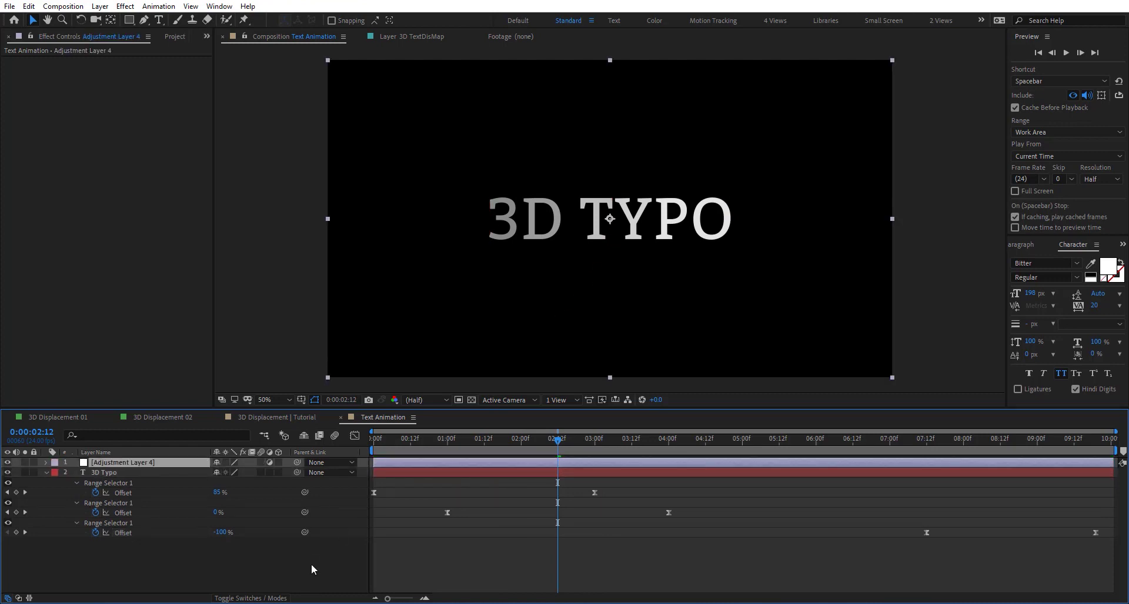
{"action": "key", "text": "Return"}
{"action": "type", "text": "Blur"}
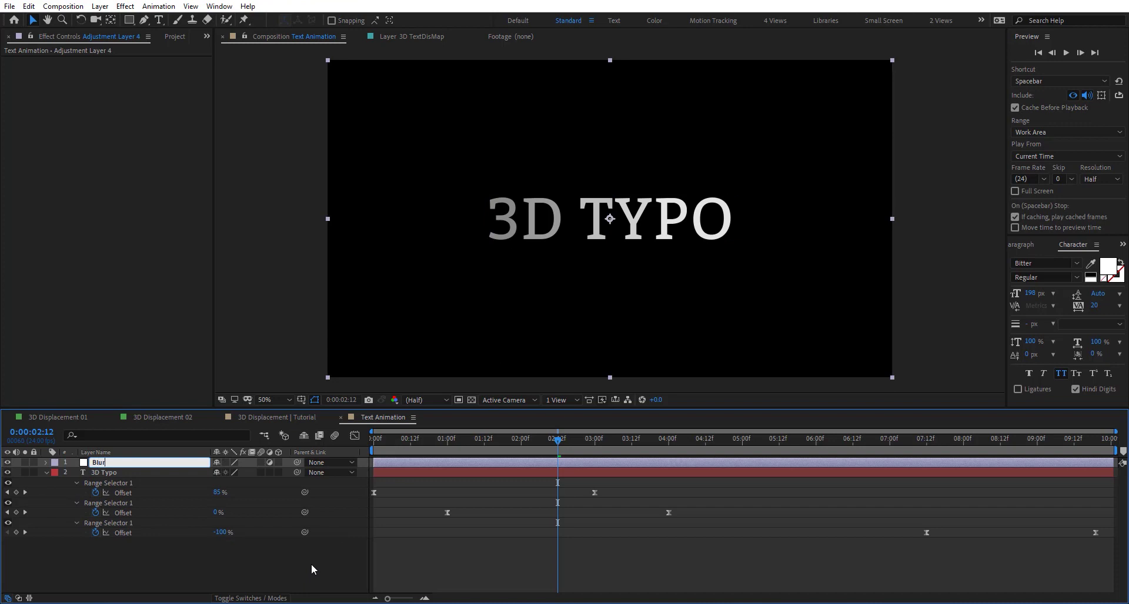
{"action": "key", "text": "Return"}
Step: Apply Fast Box Blur with radius 8 and Repeat Edge Pixels on, preview, then close Text Animation
{"action": "key", "text": "ctrl+space"}
{"action": "type", "text": "fas"}
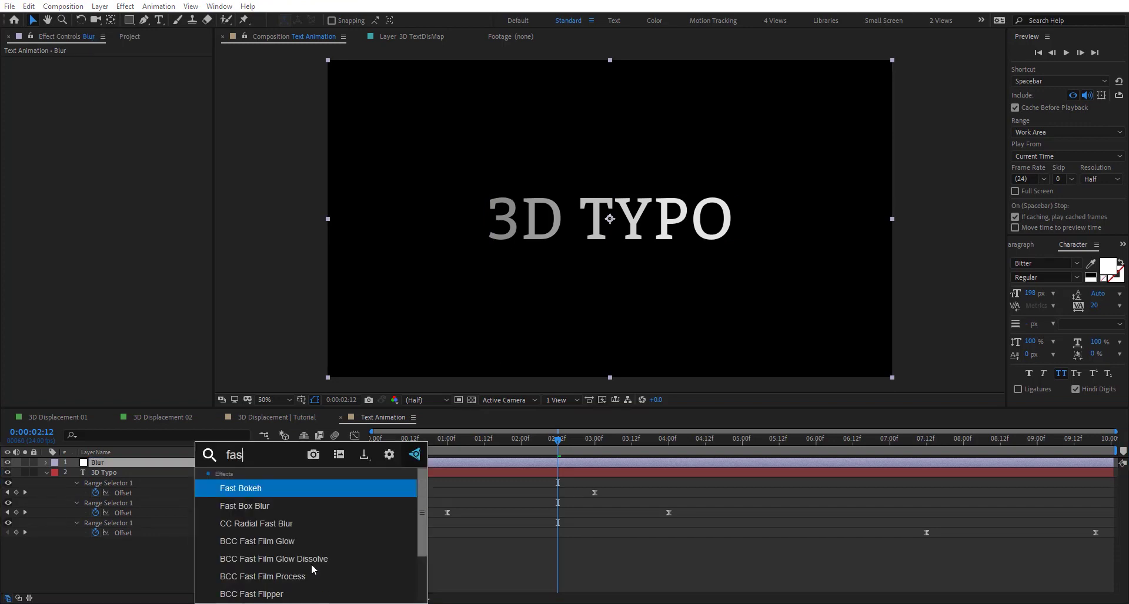
{"action": "key", "text": "Down"}
{"action": "key", "text": "Return"}
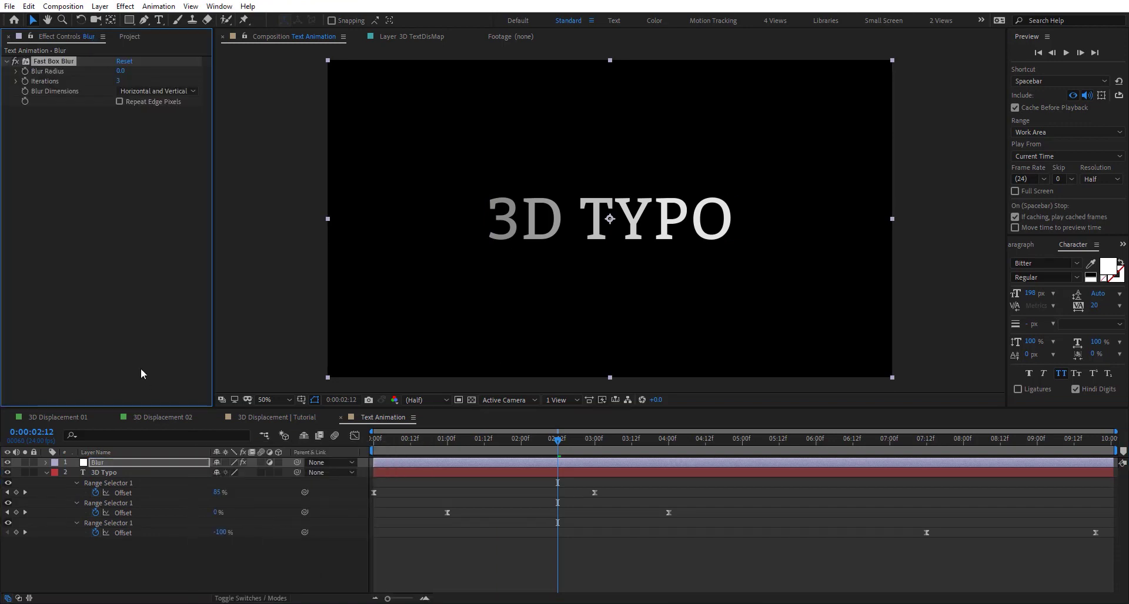
{"action": "left_click_drag", "start_coordinate": [121, 71], "coordinate": [136, 70]}
{"action": "left_click", "coordinate": [120, 102]}
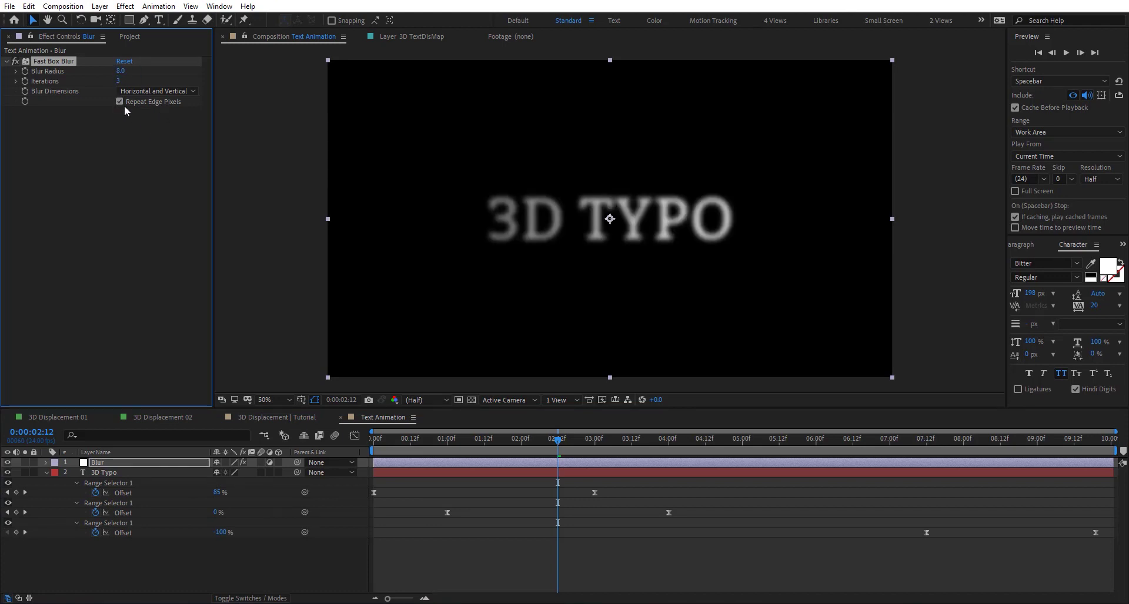
{"action": "left_click_drag", "start_coordinate": [560, 445], "coordinate": [674, 488]}
{"action": "left_click_drag", "start_coordinate": [771, 500], "coordinate": [610, 514]}
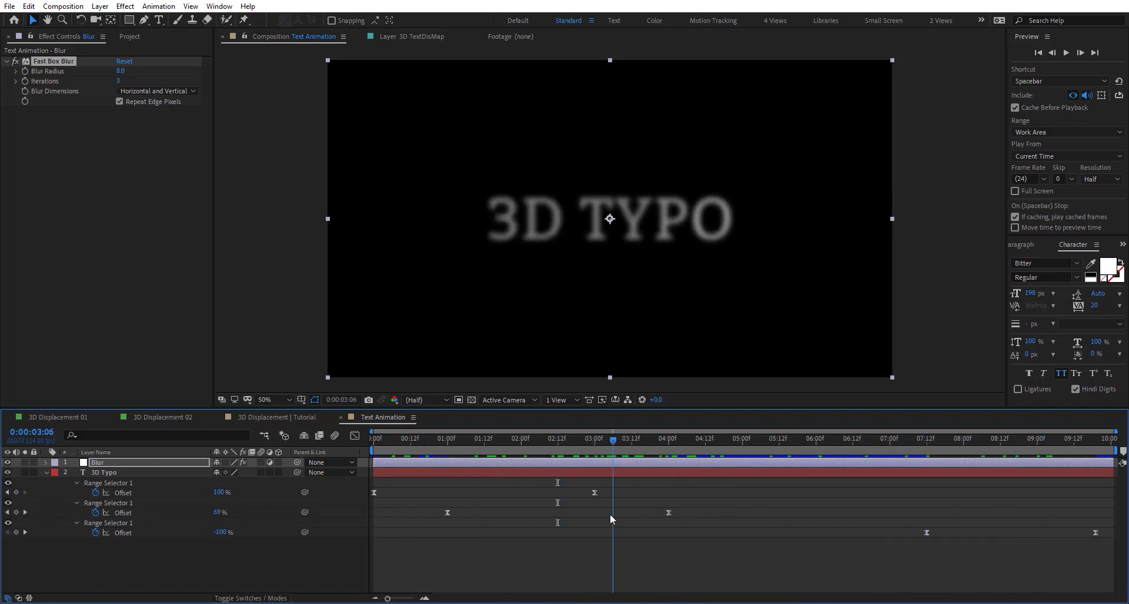
{"action": "left_click", "coordinate": [341, 418]}
Step: Create a new solid layer named 'Lines'
{"action": "left_click", "coordinate": [228, 508]}
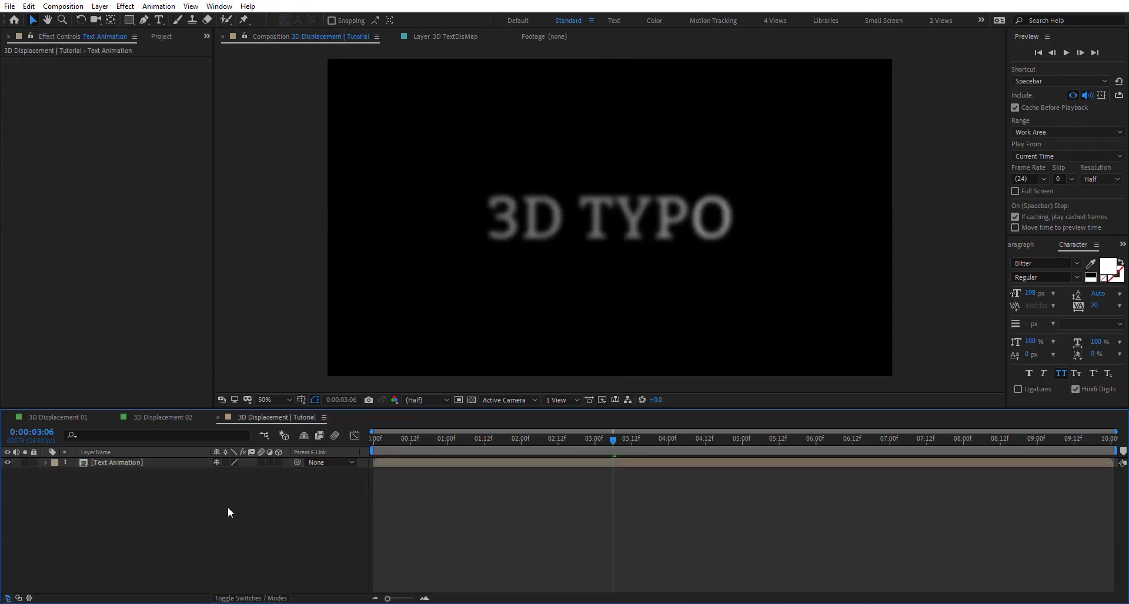
{"action": "key", "text": "ctrl+y"}
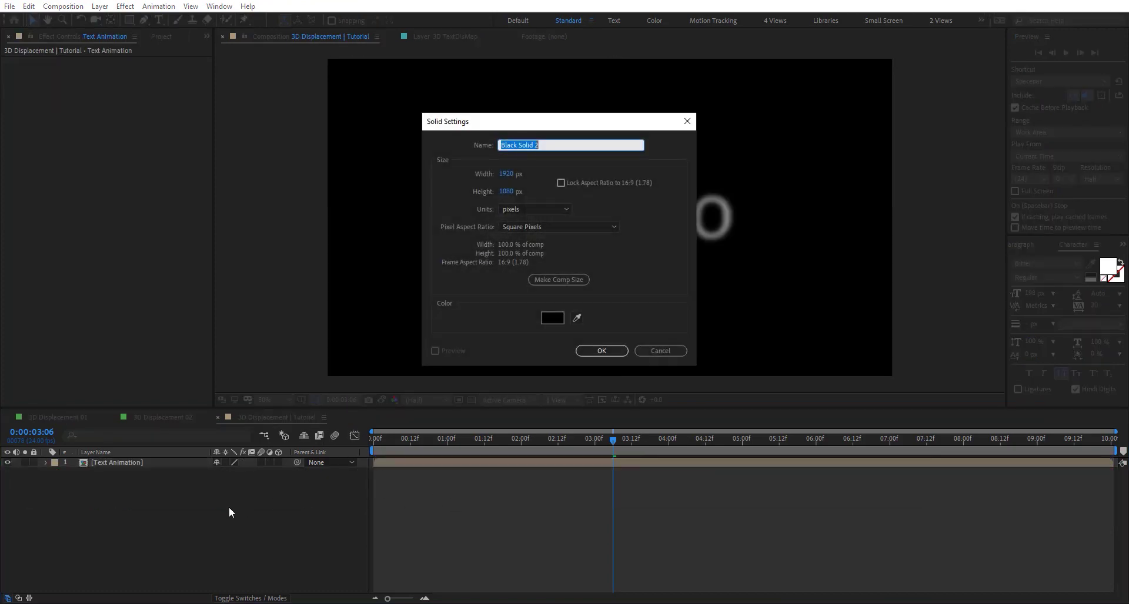
{"action": "type", "text": "Lines"}
{"action": "key", "text": "Return"}
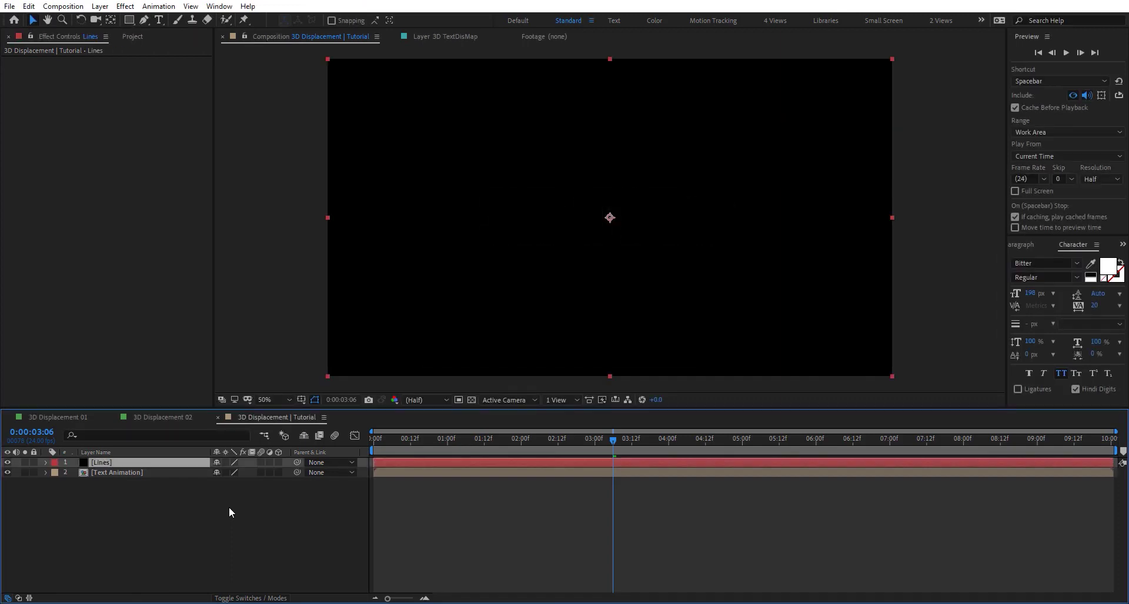
Step: Apply Venetian Blinds at 50% Transition Completion, solo Lines, and show the transparency grid
{"action": "key", "text": "ctrl+space"}
{"action": "type", "text": "veni"}
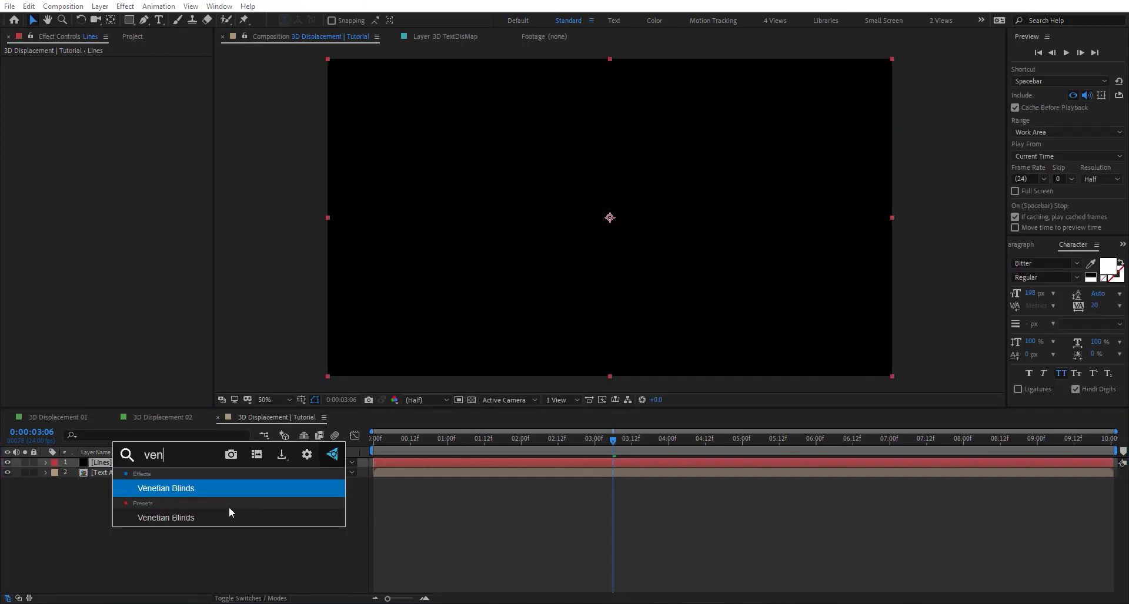
{"action": "key", "text": "Return"}
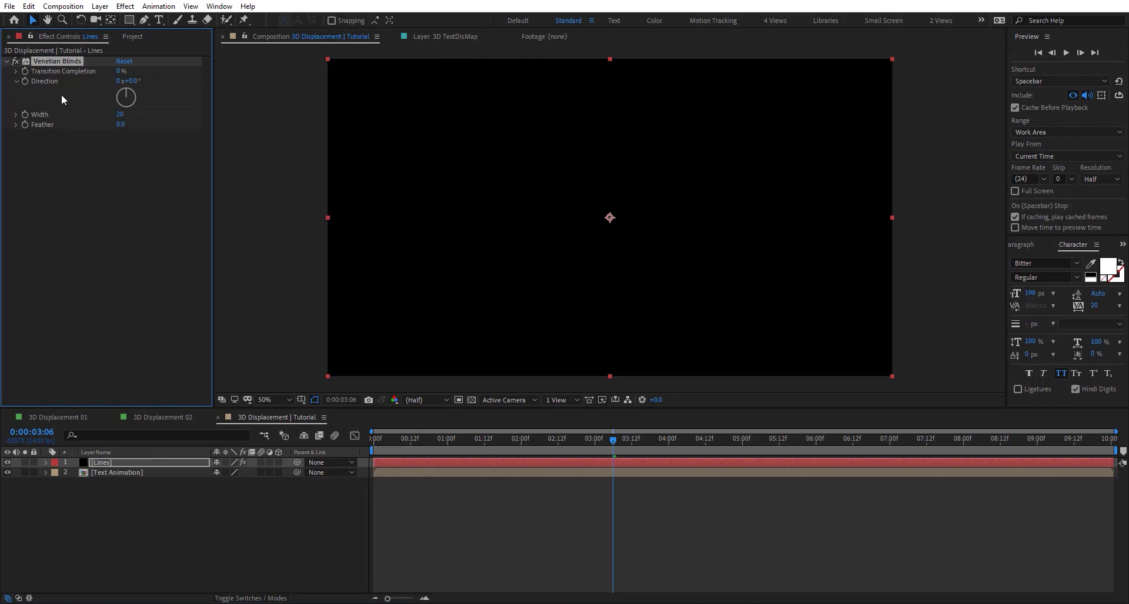
{"action": "left_click", "coordinate": [120, 71]}
{"action": "key", "text": "Return"}
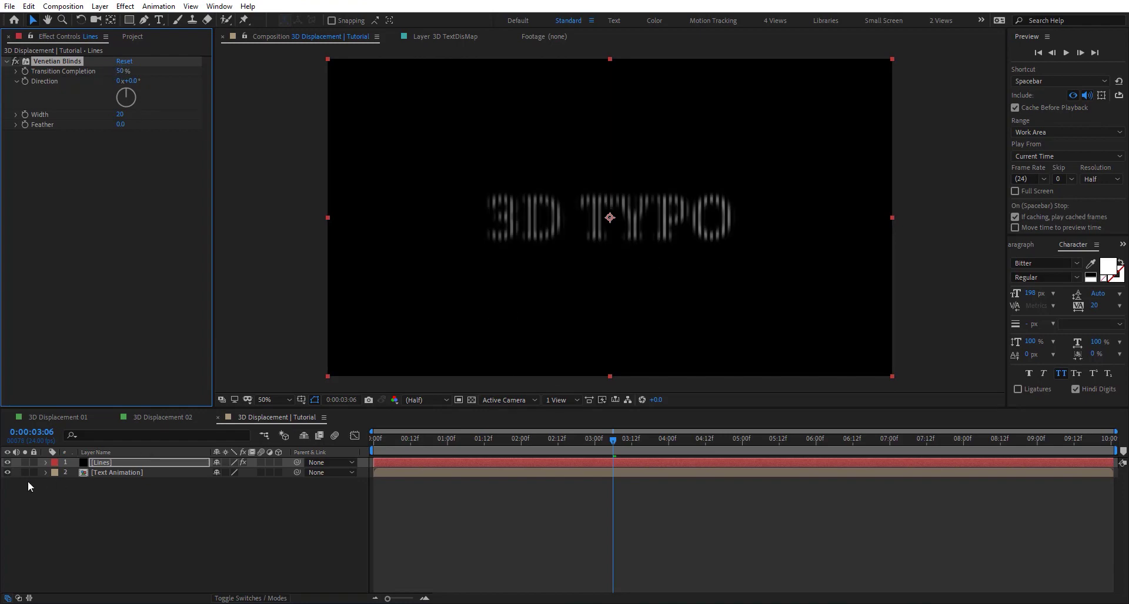
{"action": "left_click", "coordinate": [25, 462]}
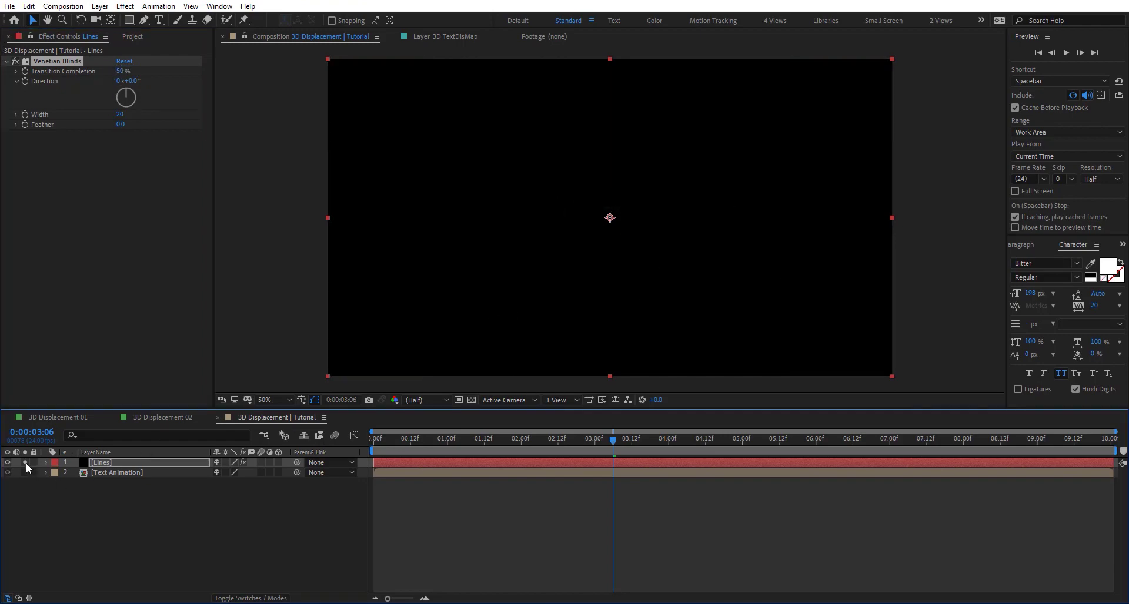
{"action": "left_click", "coordinate": [471, 400]}
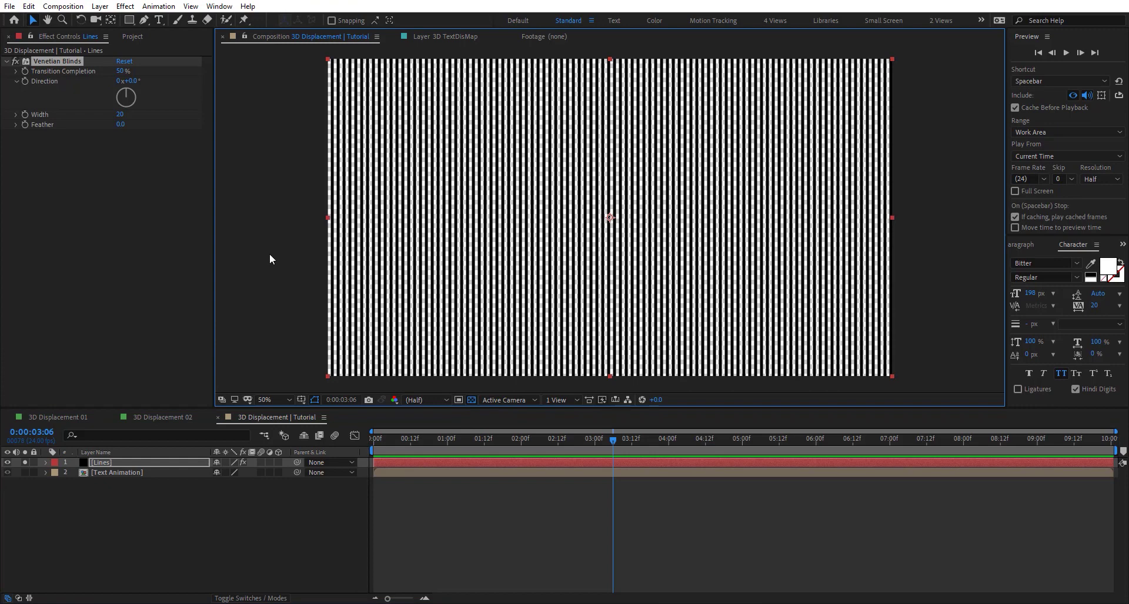
Step: Add a Fill effect with white (ffffff) colour to the Lines layer
{"action": "key", "text": "ctrl+space"}
{"action": "type", "text": "fil"}
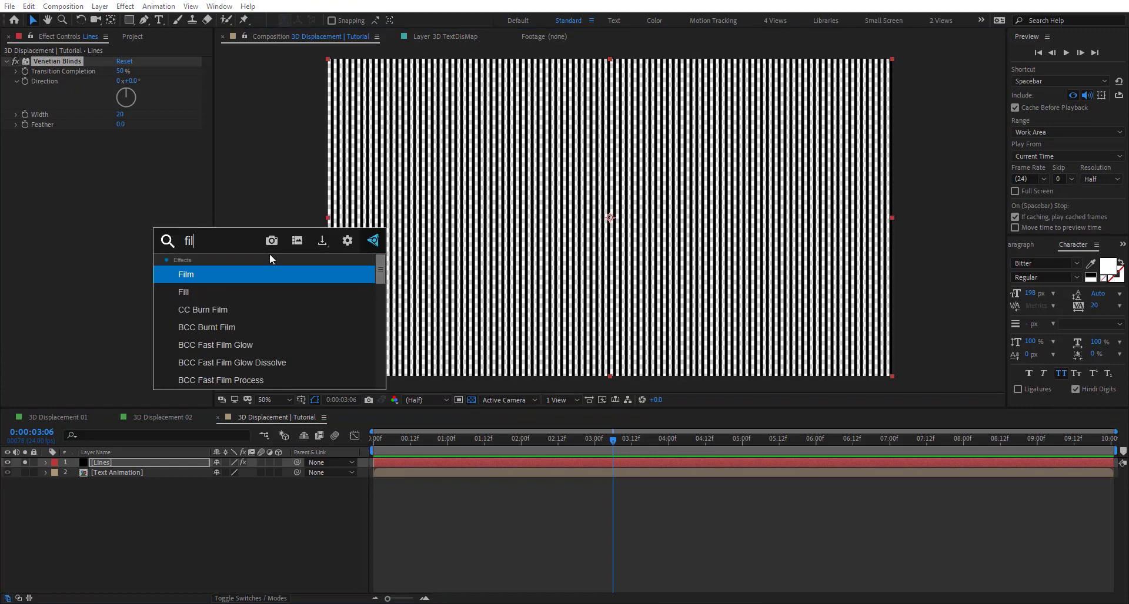
{"action": "key", "text": "Return"}
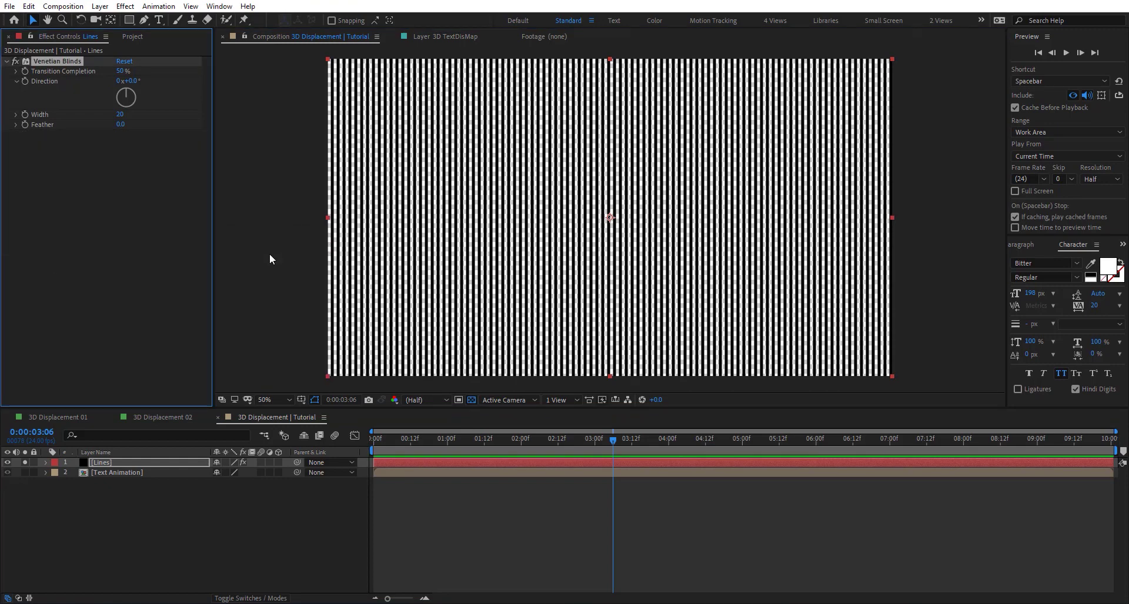
{"action": "key", "text": "ctrl+space"}
{"action": "type", "text": "fil"}
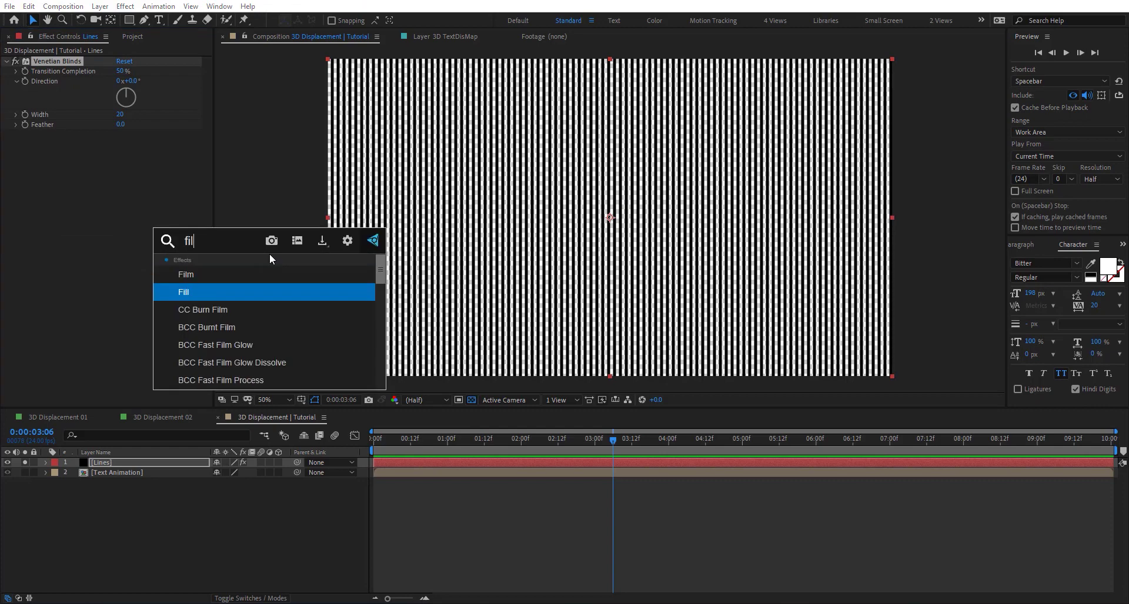
{"action": "key", "text": "Return"}
{"action": "left_click", "coordinate": [119, 165]}
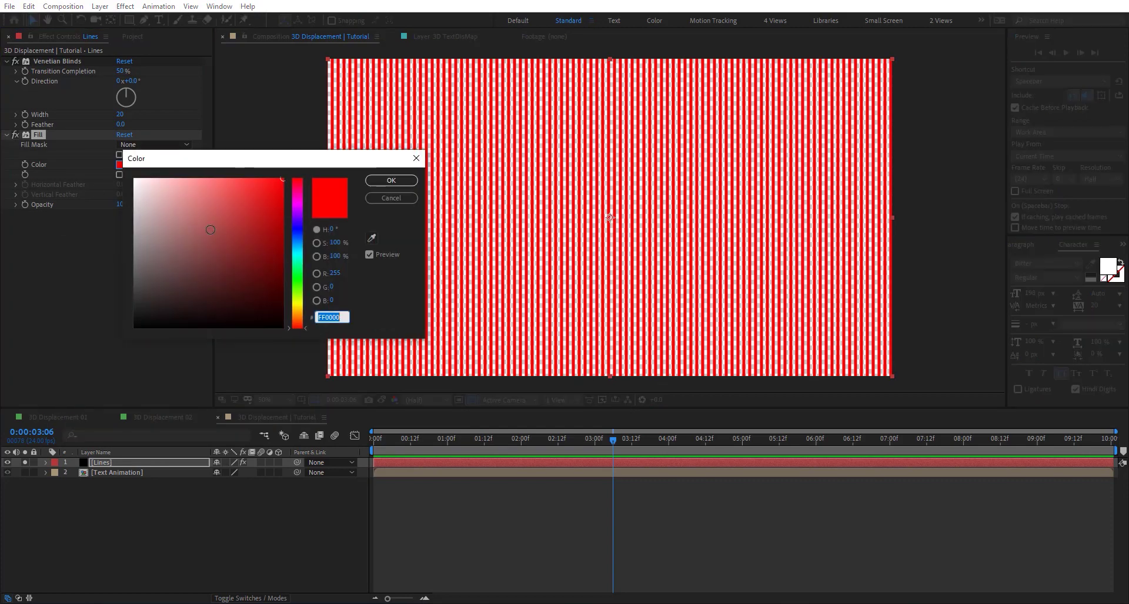
{"action": "type", "text": "ffffff"}
{"action": "key", "text": "Tab"}
{"action": "left_click", "coordinate": [393, 182]}
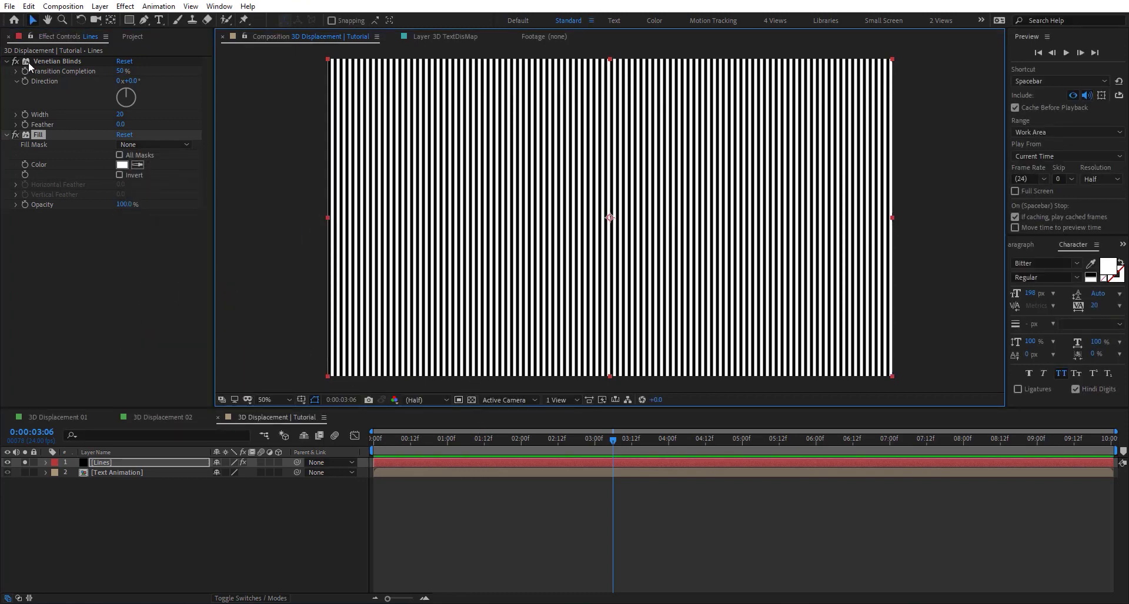
Step: Move Venetian Blinds below Fill, widen the stripes and set direction to 90° for horizontal stripes
{"action": "left_click_drag", "start_coordinate": [29, 61], "coordinate": [58, 217]}
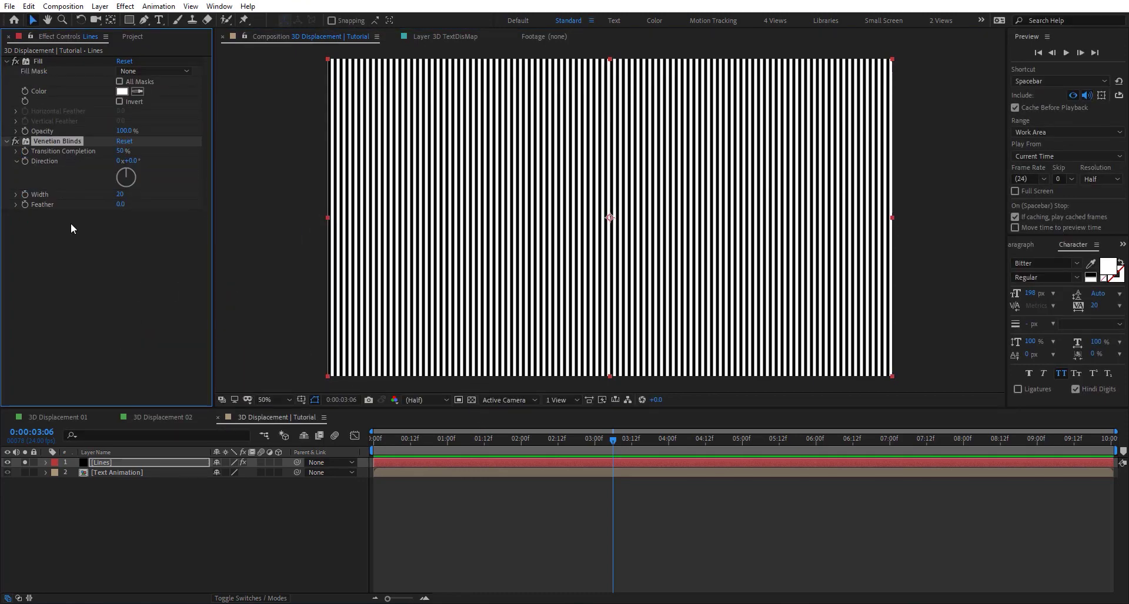
{"action": "left_click_drag", "start_coordinate": [117, 171], "coordinate": [169, 199]}
{"action": "mouse_move", "coordinate": [120, 194]}
{"action": "left_mouse_down"}
{"action": "mouse_move", "coordinate": [144, 196]}
{"action": "mouse_move", "coordinate": [136, 202]}
{"action": "left_mouse_up"}
{"action": "left_click", "coordinate": [133, 161]}
{"action": "type", "text": "90"}
{"action": "key", "text": "Return"}
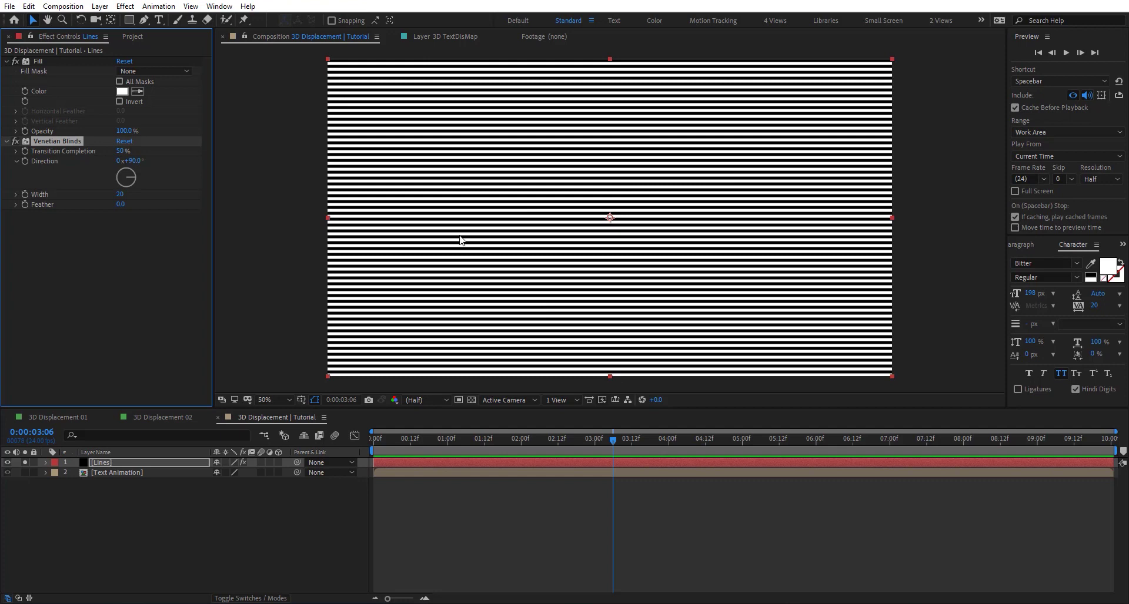
Step: Apply Linear Wipe to the Lines layer with a 0° wipe angle
{"action": "key", "text": "ctrl+space"}
{"action": "type", "text": "lin"}
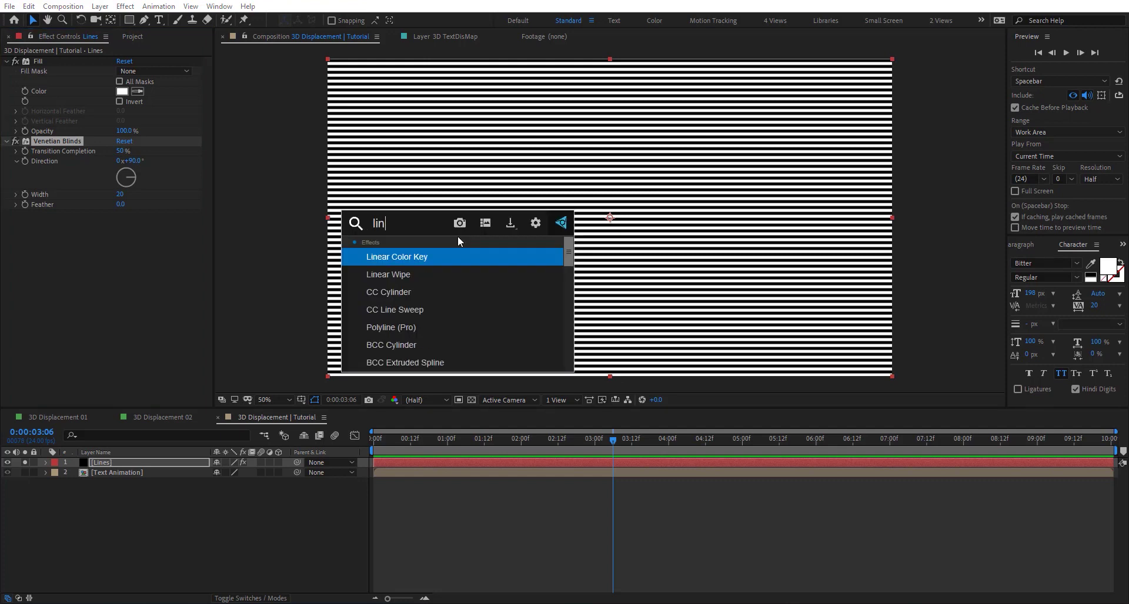
{"action": "key", "text": "Down"}
{"action": "key", "text": "Return"}
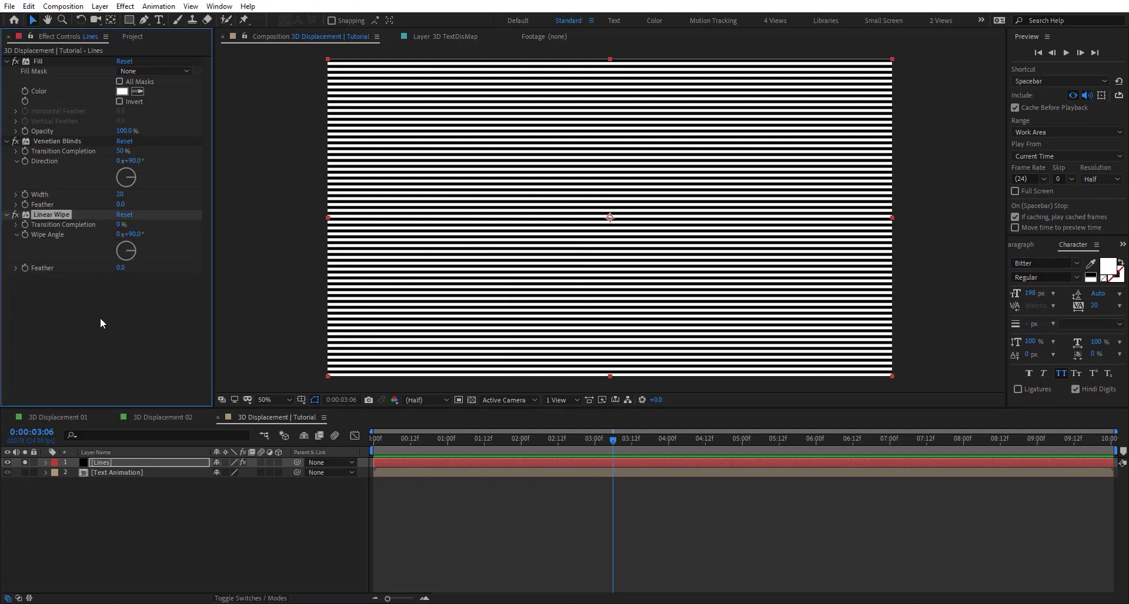
{"action": "left_click_drag", "start_coordinate": [121, 224], "coordinate": [145, 225]}
{"action": "left_click", "coordinate": [127, 249]}
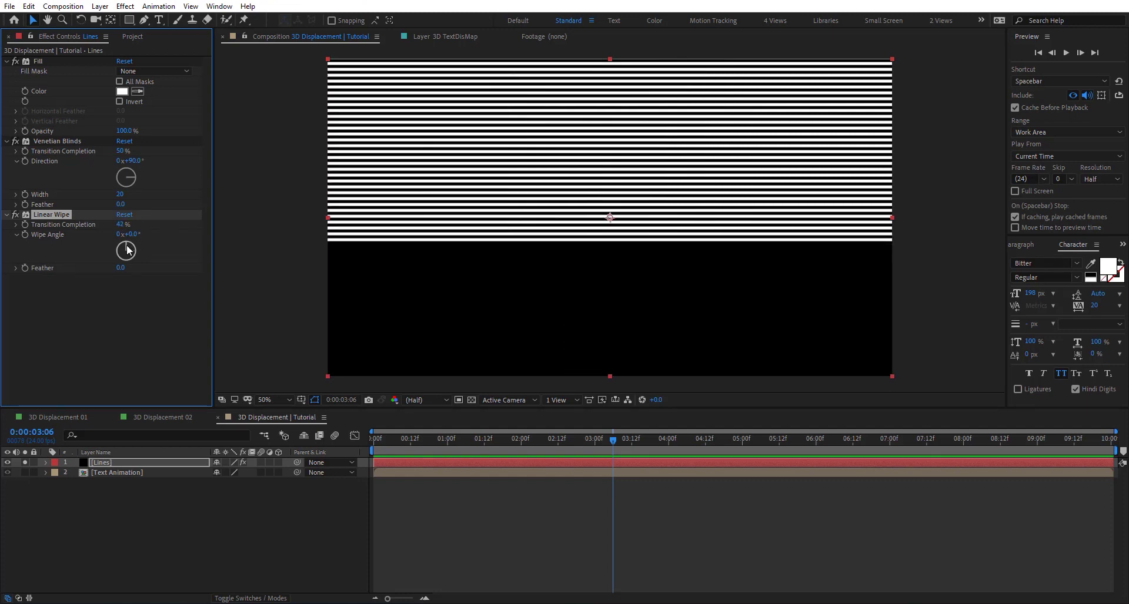
Step: Keyframe Transition Completion from 100% at the start to 0% at 02:12
{"action": "left_click", "coordinate": [460, 448]}
{"action": "key", "text": "Home"}
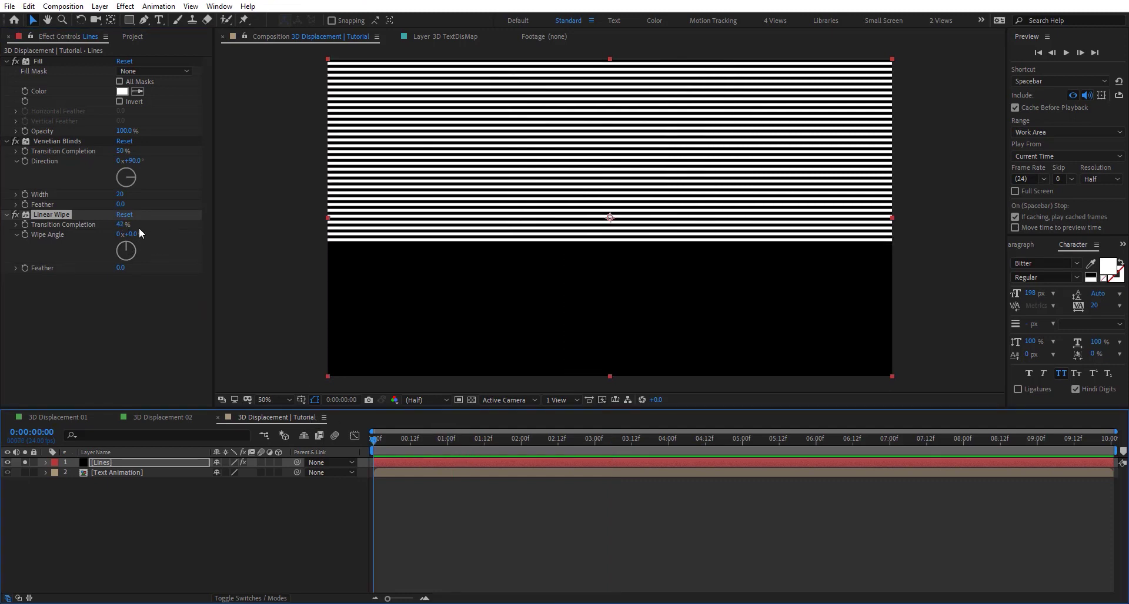
{"action": "left_click", "coordinate": [121, 225]}
{"action": "type", "text": "100"}
{"action": "key", "text": "Return"}
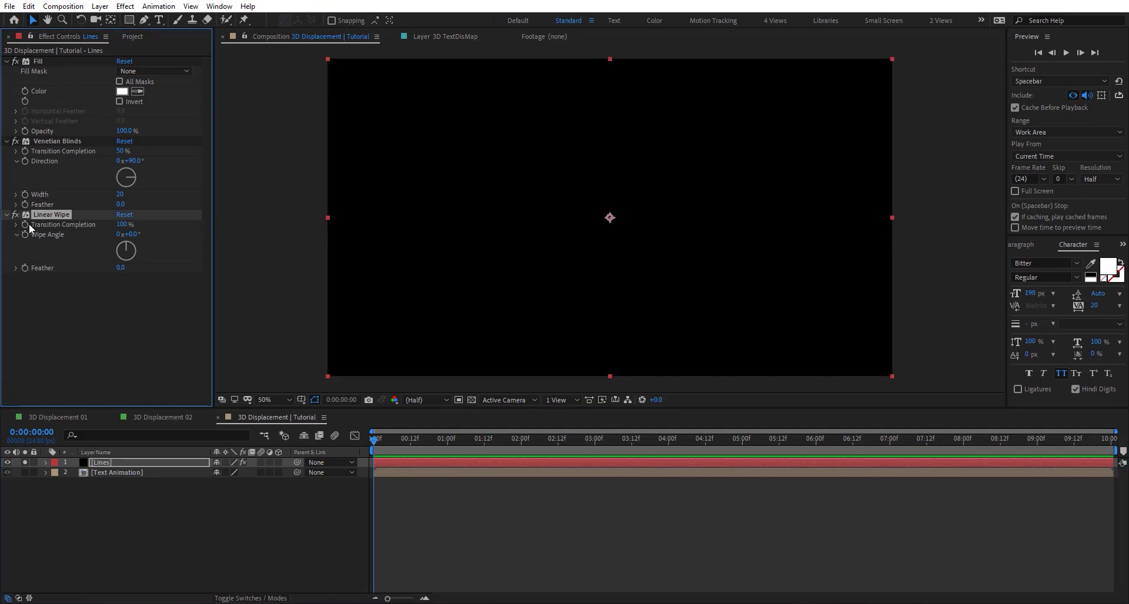
{"action": "left_click", "coordinate": [557, 446]}
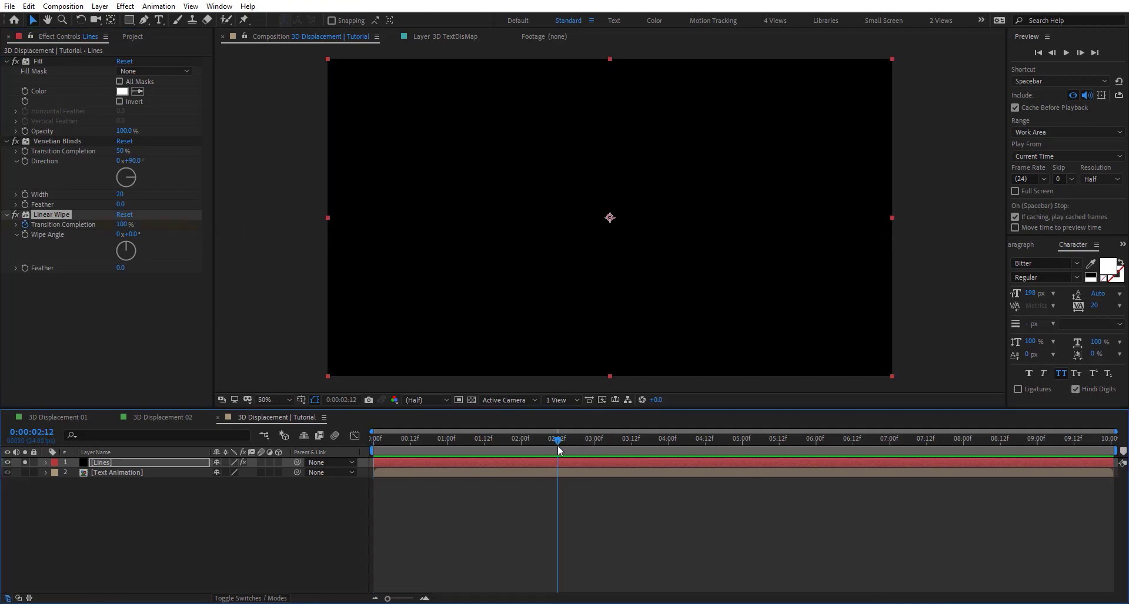
{"action": "left_click", "coordinate": [122, 225]}
{"action": "type", "text": "0"}
{"action": "key", "text": "Return"}
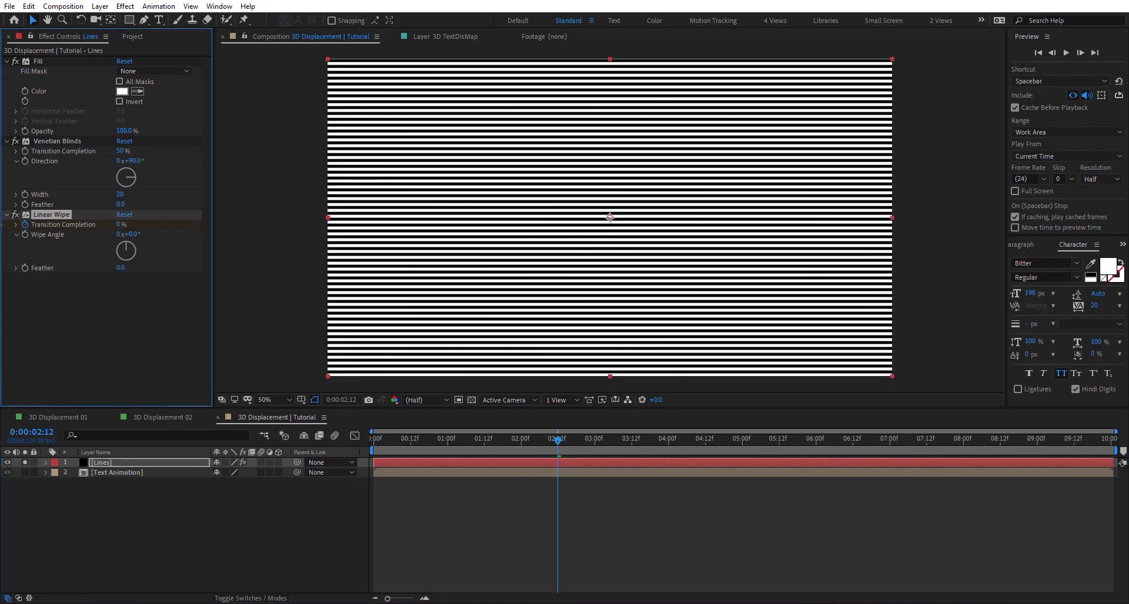
{"action": "key", "text": "u"}
Step: Paste the completion keyframes at 06:06, time-reverse them and shift them to about 07:08
{"action": "left_click_drag", "start_coordinate": [594, 495], "coordinate": [306, 506]}
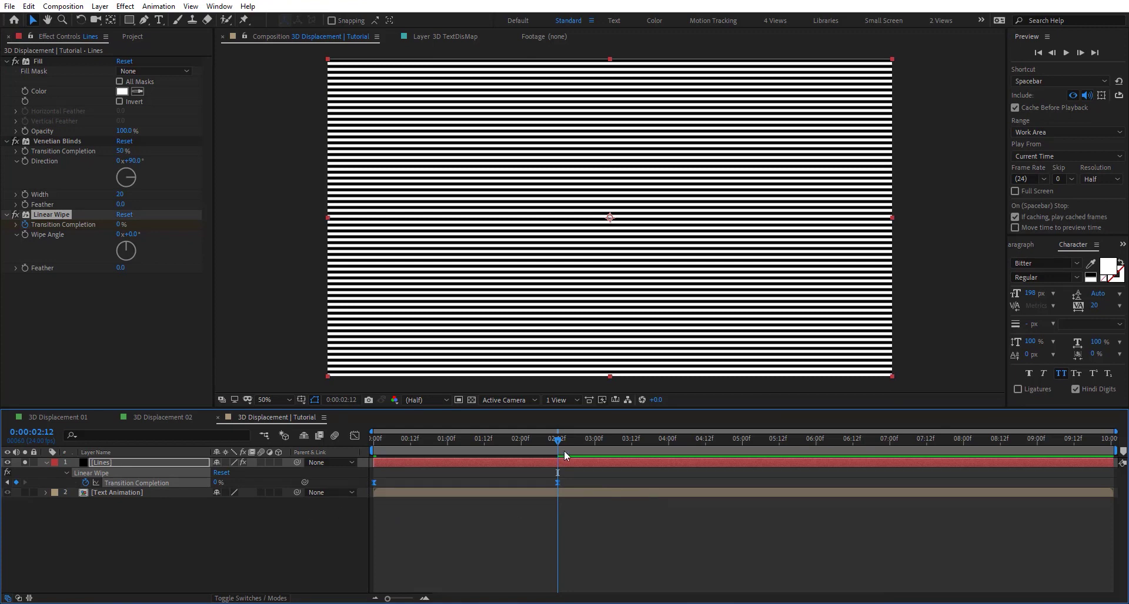
{"action": "left_click_drag", "start_coordinate": [786, 445], "coordinate": [834, 449]}
{"action": "key", "text": "ctrl+v"}
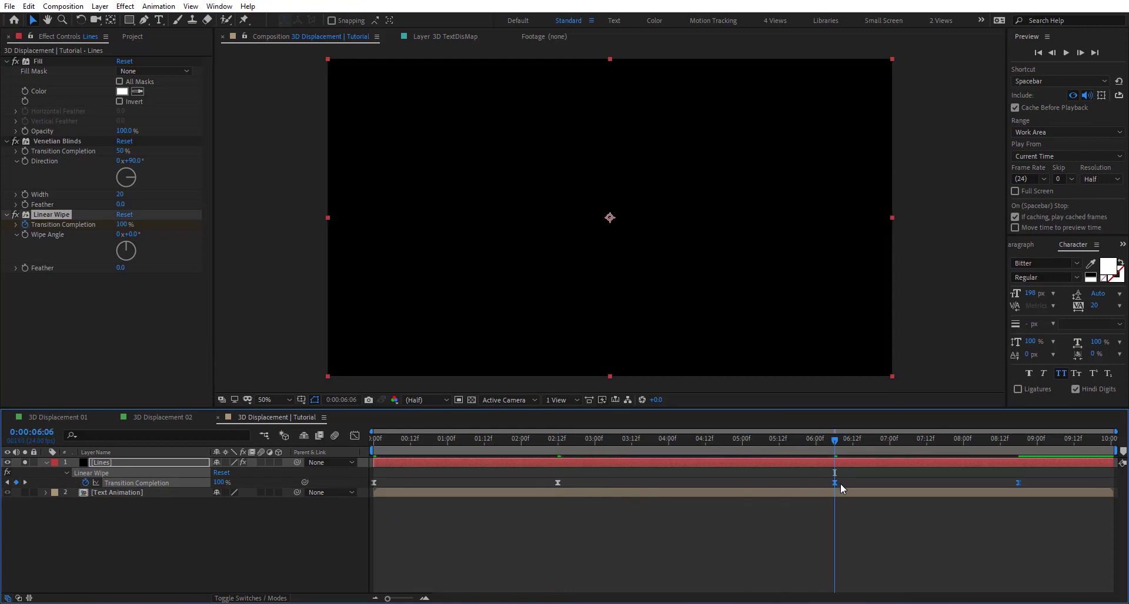
{"action": "right_click", "coordinate": [838, 485]}
{"action": "mouse_move", "coordinate": [849, 477]}
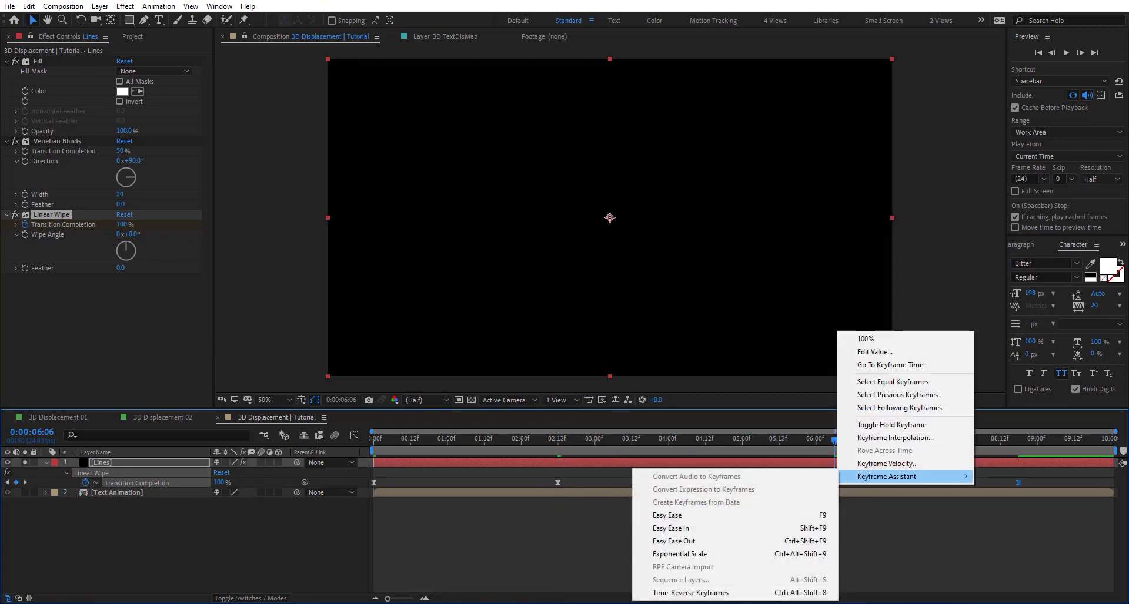
{"action": "left_click", "coordinate": [753, 593]}
{"action": "left_click_drag", "start_coordinate": [1017, 481], "coordinate": [1097, 483]}
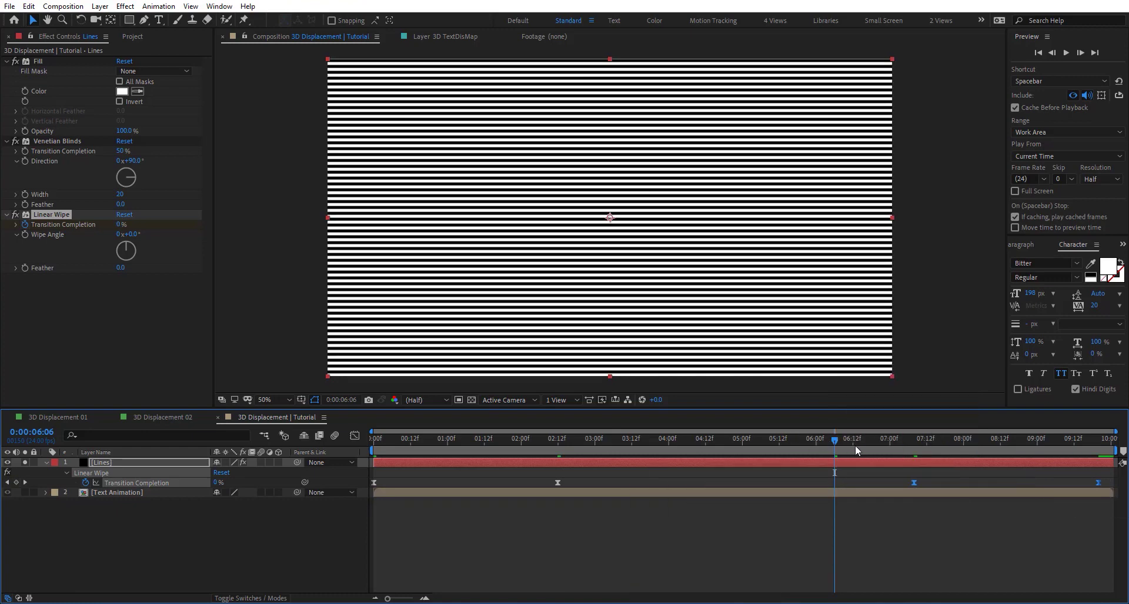
{"action": "left_click_drag", "start_coordinate": [855, 446], "coordinate": [916, 481]}
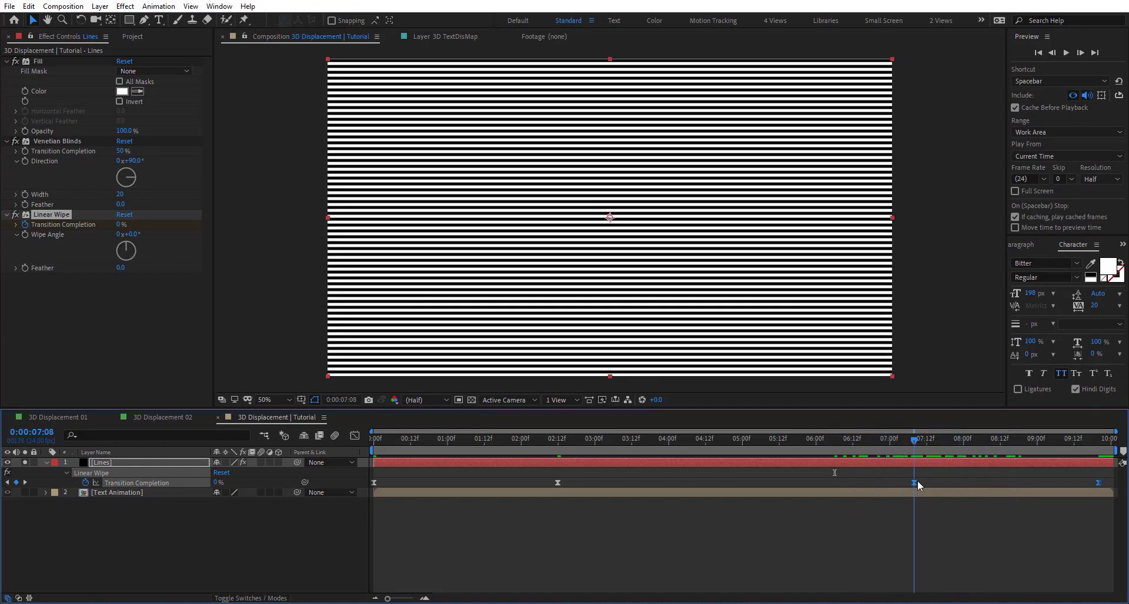
Step: Keyframe Wipe Angle at 0° one frame before 07:08 and -180° at 07:08, then zoom the timeline out
{"action": "left_click", "coordinate": [24, 235]}
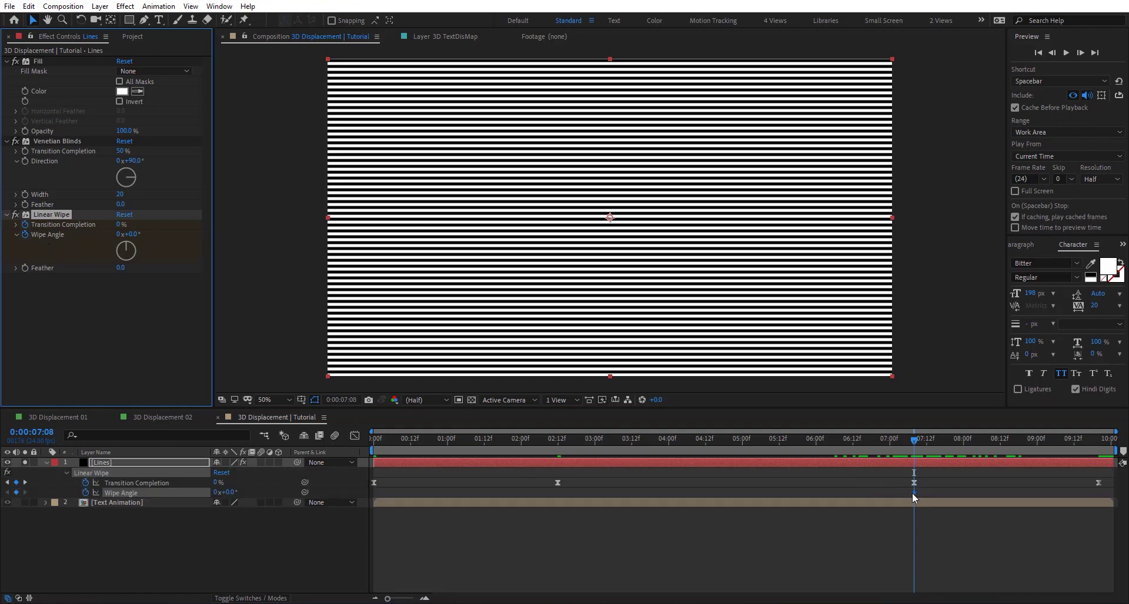
{"action": "left_click_drag", "start_coordinate": [914, 493], "coordinate": [908, 492]}
{"action": "key", "text": "equal"}
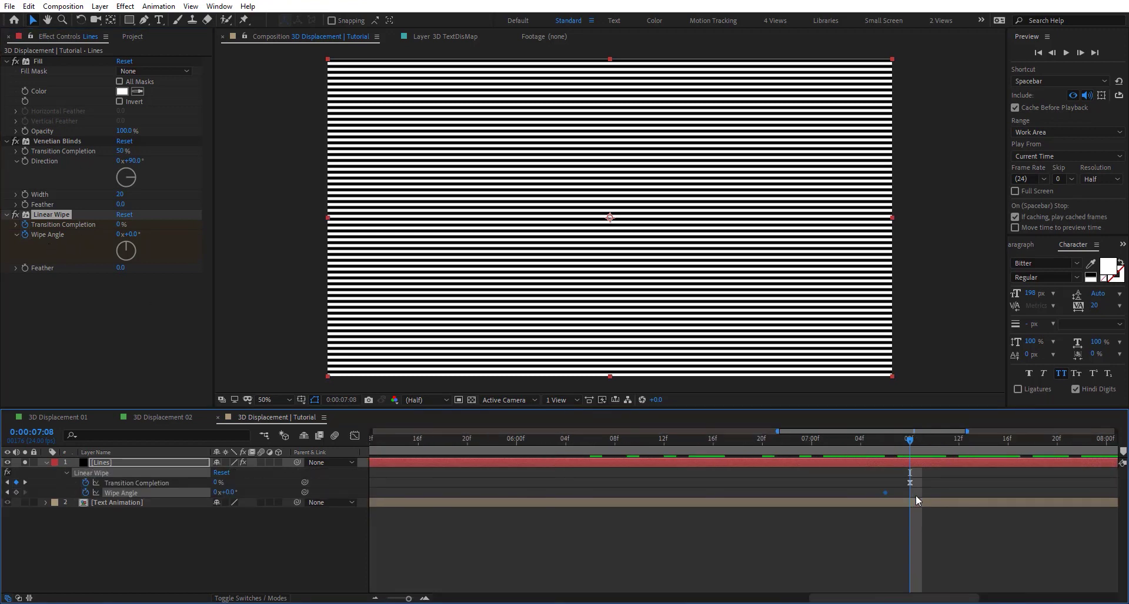
{"action": "key", "text": "equal"}
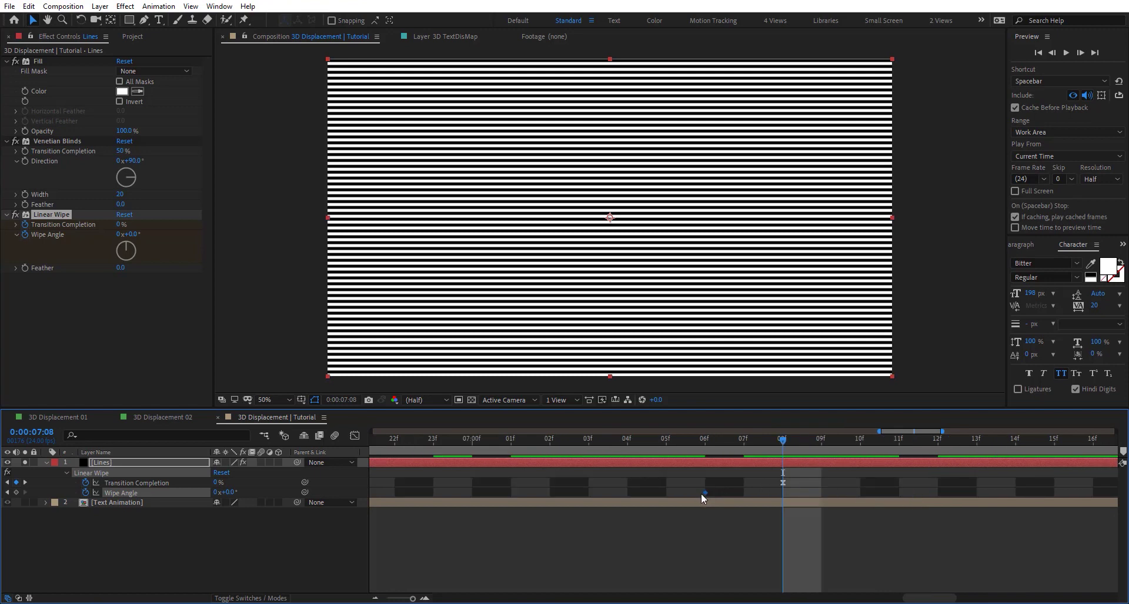
{"action": "left_click_drag", "start_coordinate": [704, 492], "coordinate": [743, 494]}
{"action": "left_click_drag", "start_coordinate": [125, 247], "coordinate": [126, 259]}
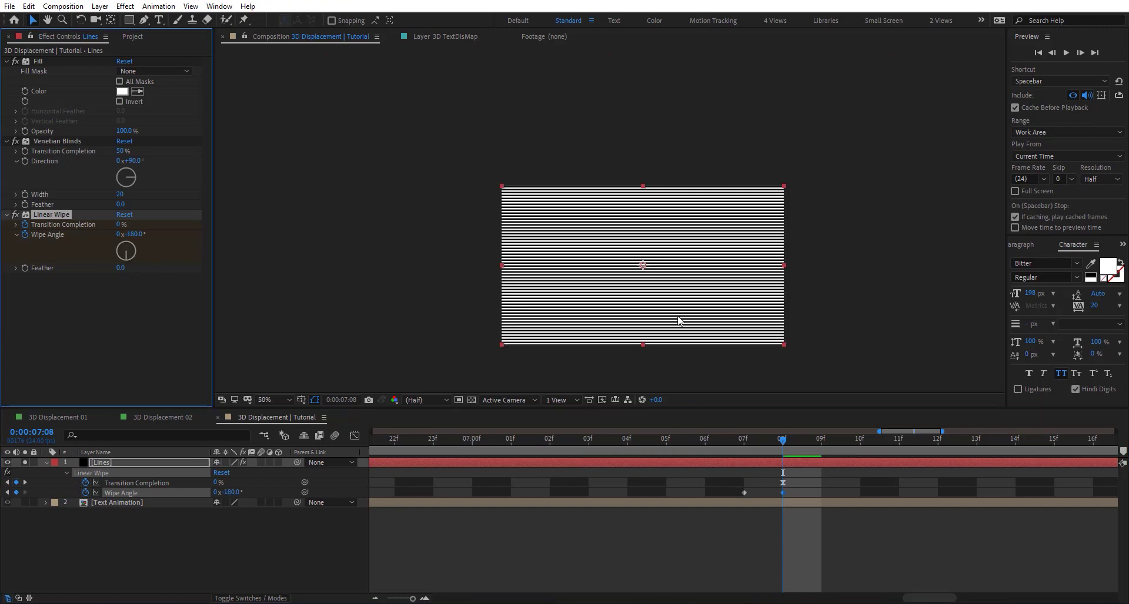
{"action": "left_click", "coordinate": [433, 440]}
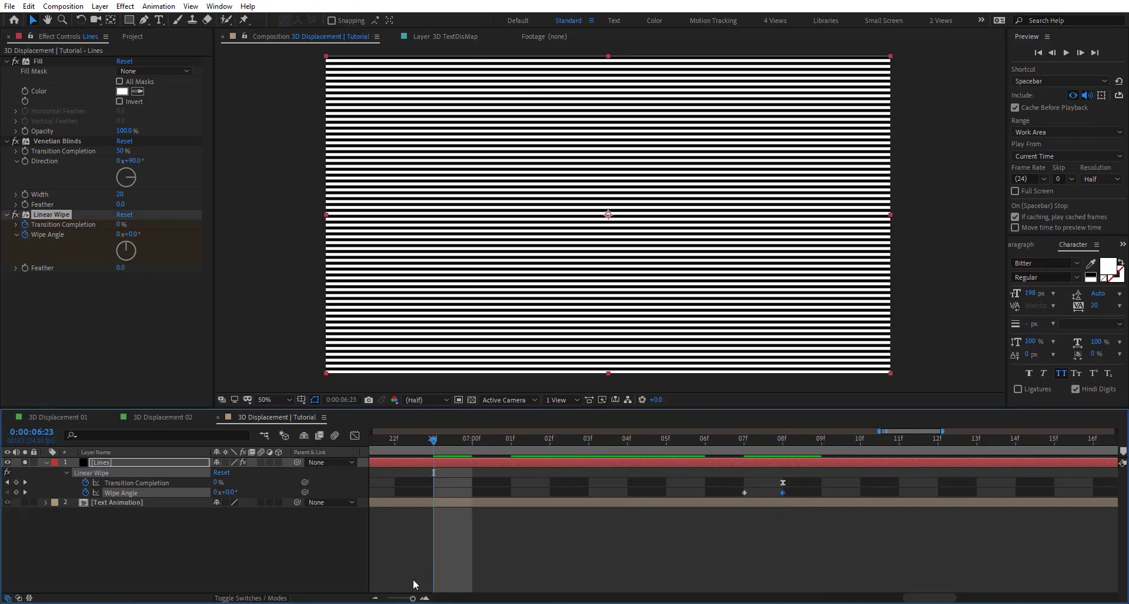
{"action": "left_click_drag", "start_coordinate": [413, 600], "coordinate": [385, 599]}
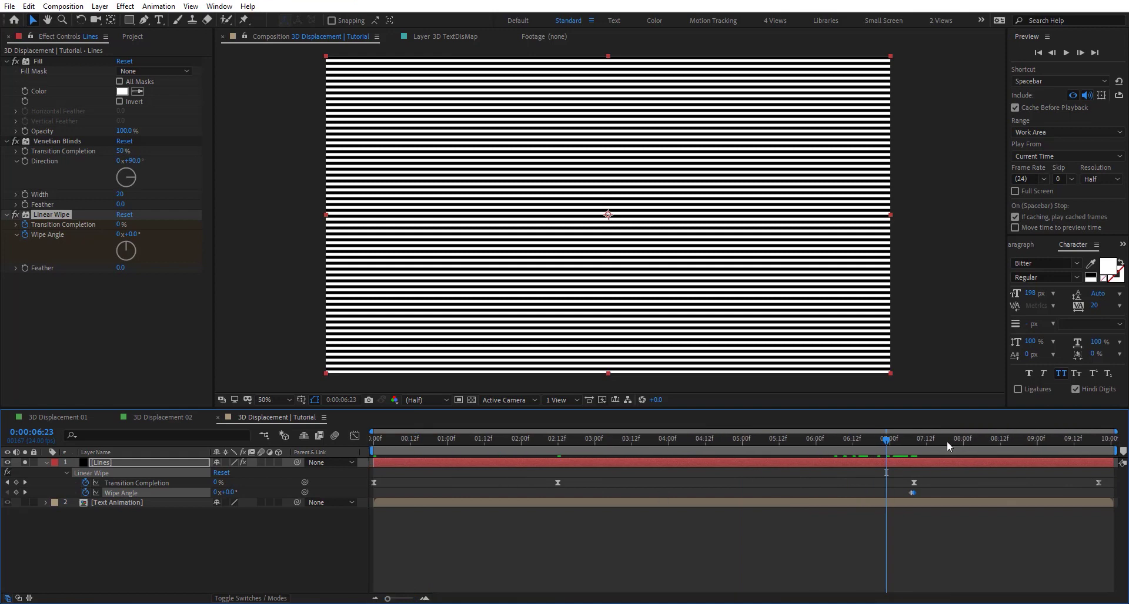
{"action": "left_click_drag", "start_coordinate": [946, 441], "coordinate": [447, 438]}
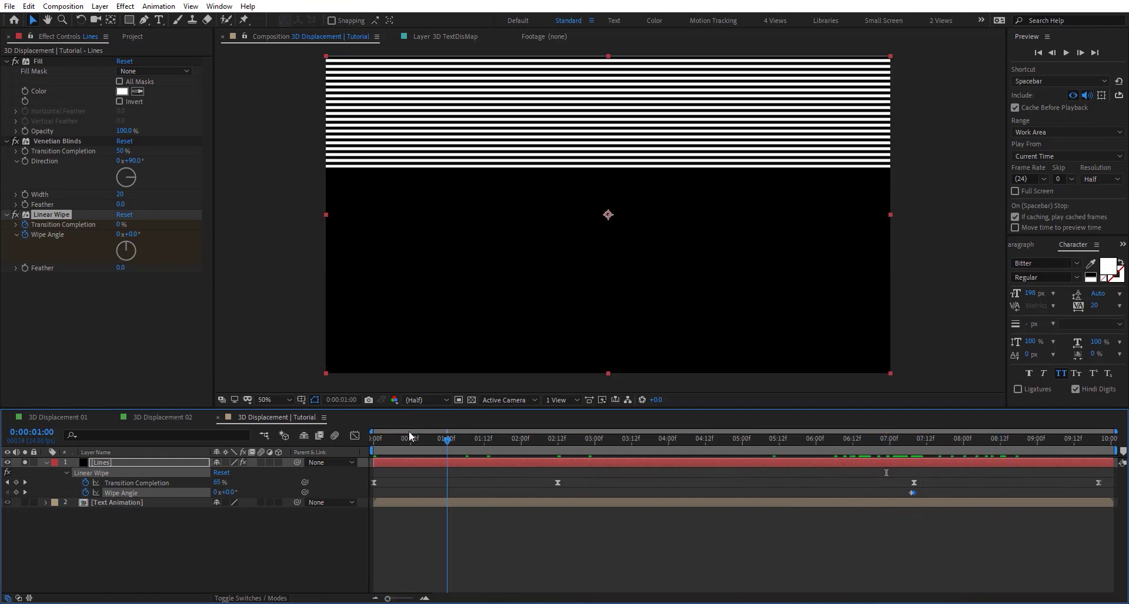
Step: Preview the stripe wipe, raise Linear Wipe Feather to 74 and scrub to review the softened edge
{"action": "key", "text": "Home"}
{"action": "key", "text": "space"}
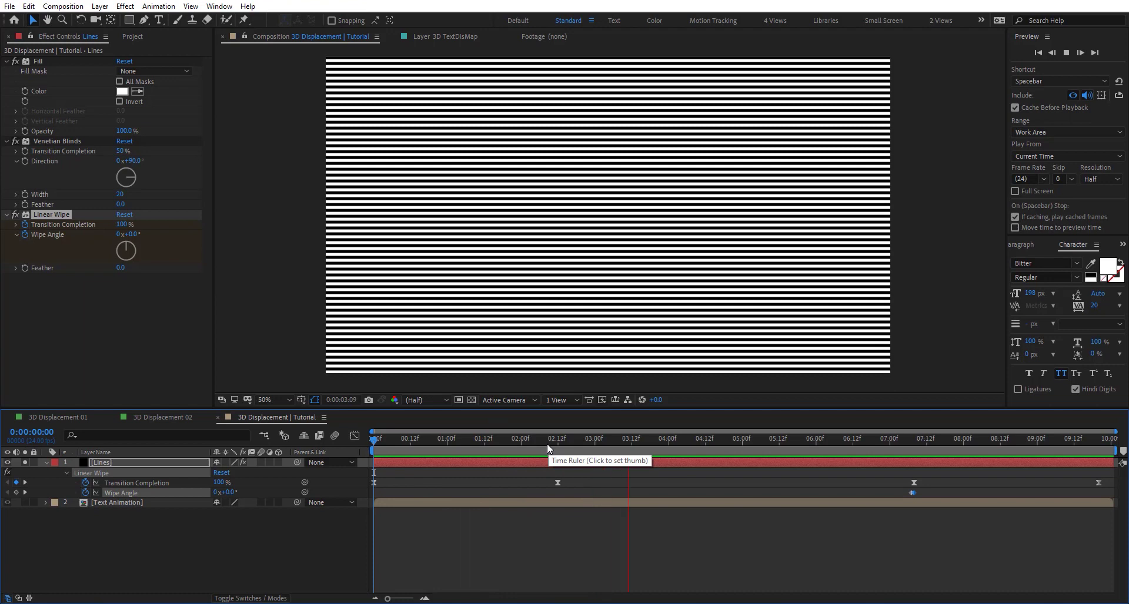
{"action": "left_click_drag", "start_coordinate": [547, 443], "coordinate": [487, 461]}
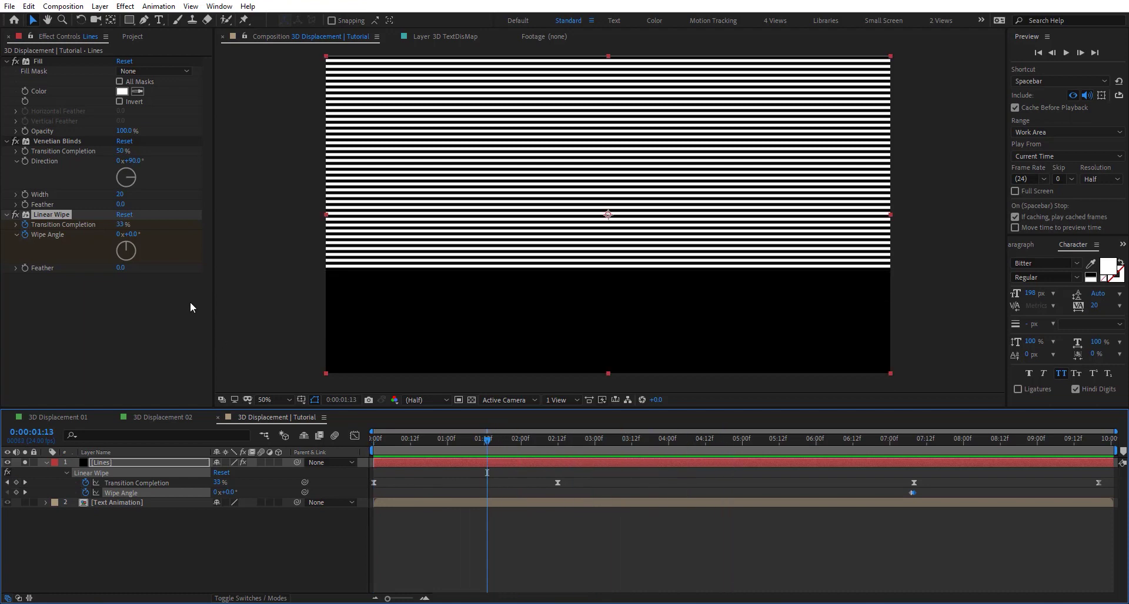
{"action": "left_click_drag", "start_coordinate": [121, 267], "coordinate": [176, 278]}
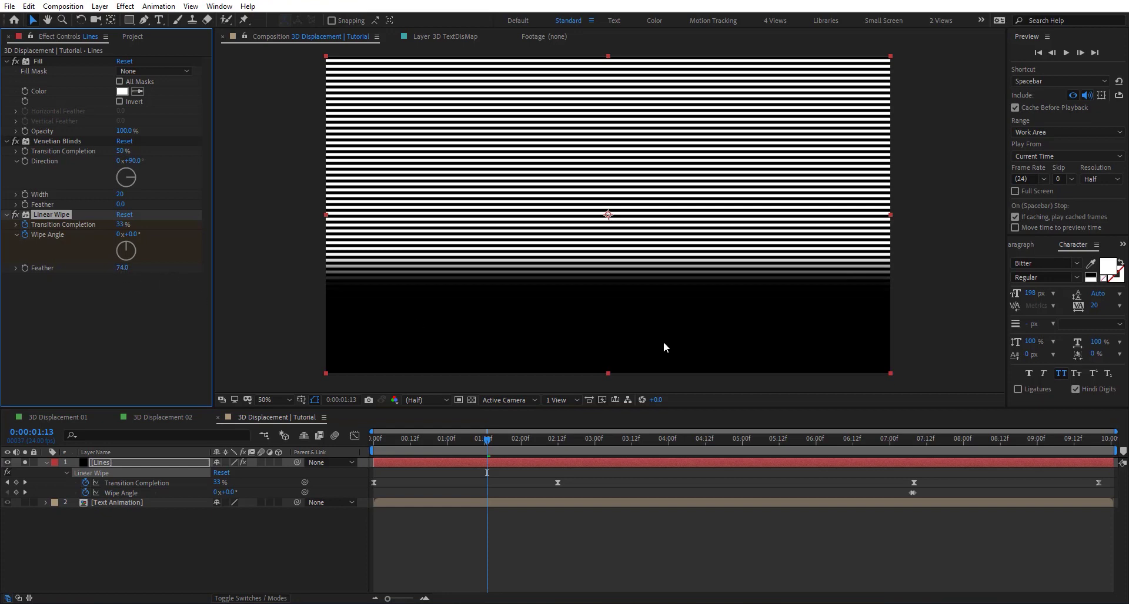
{"action": "left_click_drag", "start_coordinate": [552, 440], "coordinate": [550, 510]}
{"action": "left_click", "coordinate": [260, 558]}
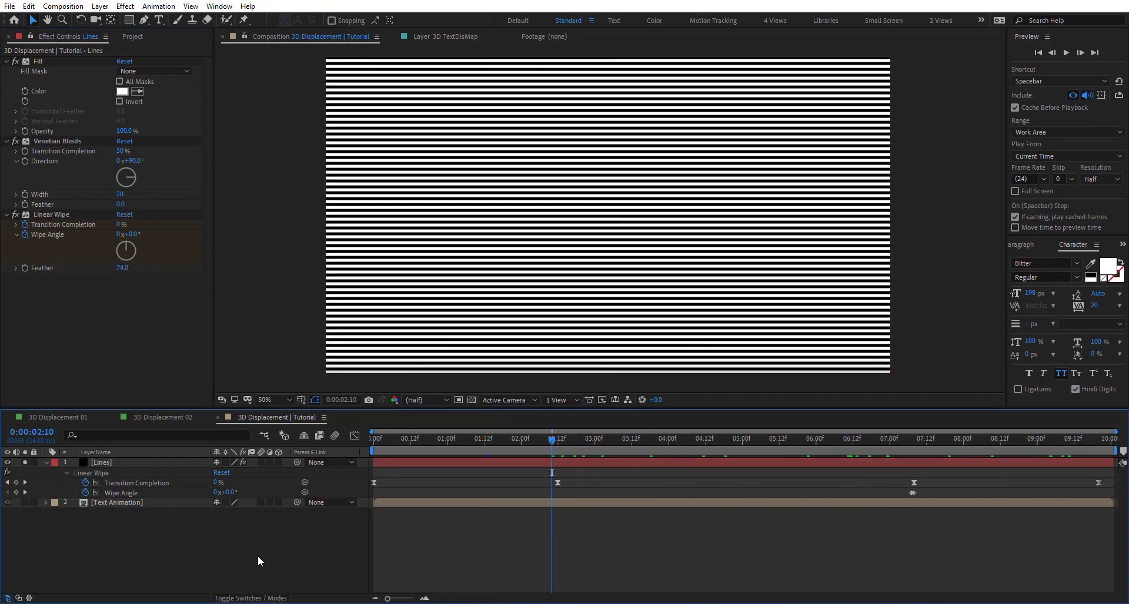
Step: Create a new adjustment layer named '3D Text DisMap'
{"action": "key", "text": "ctrl+alt+y"}
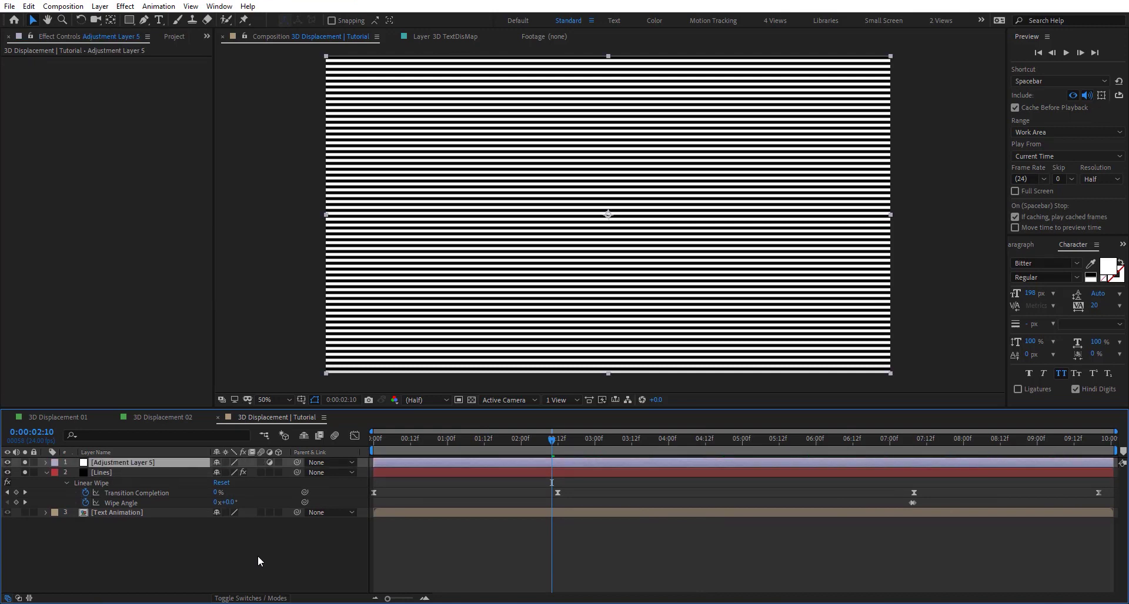
{"action": "key", "text": "Return"}
{"action": "type", "text": "3"}
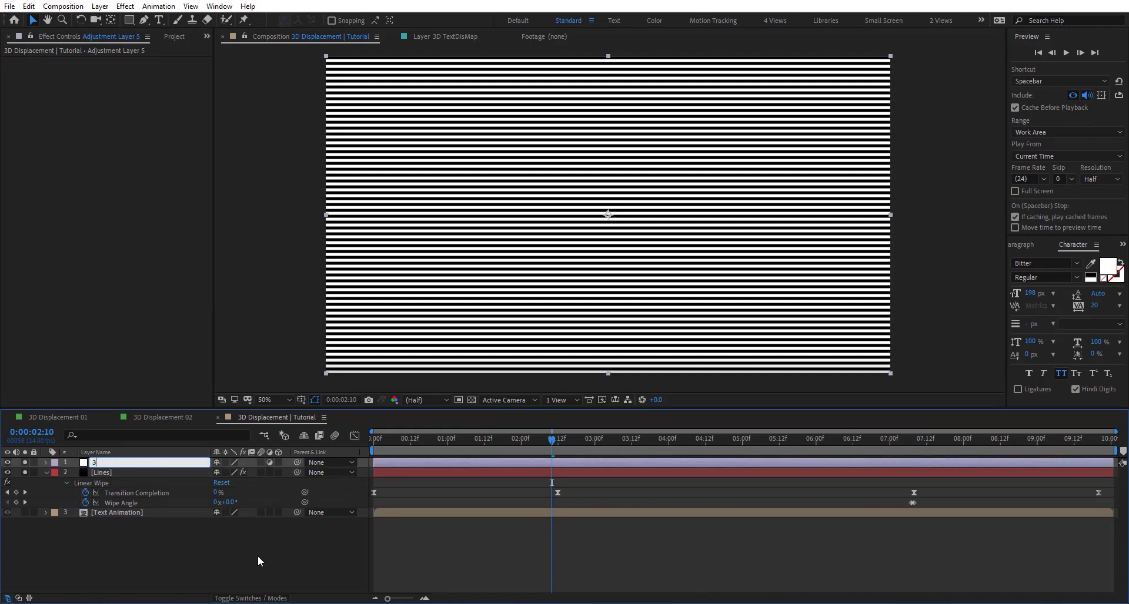
{"action": "type", "text": "D Text DisMap"}
{"action": "key", "text": "Return"}
Step: Apply the Card Dance effect to the adjustment layer
{"action": "key", "text": "ctrl+space"}
{"action": "type", "text": "car"}
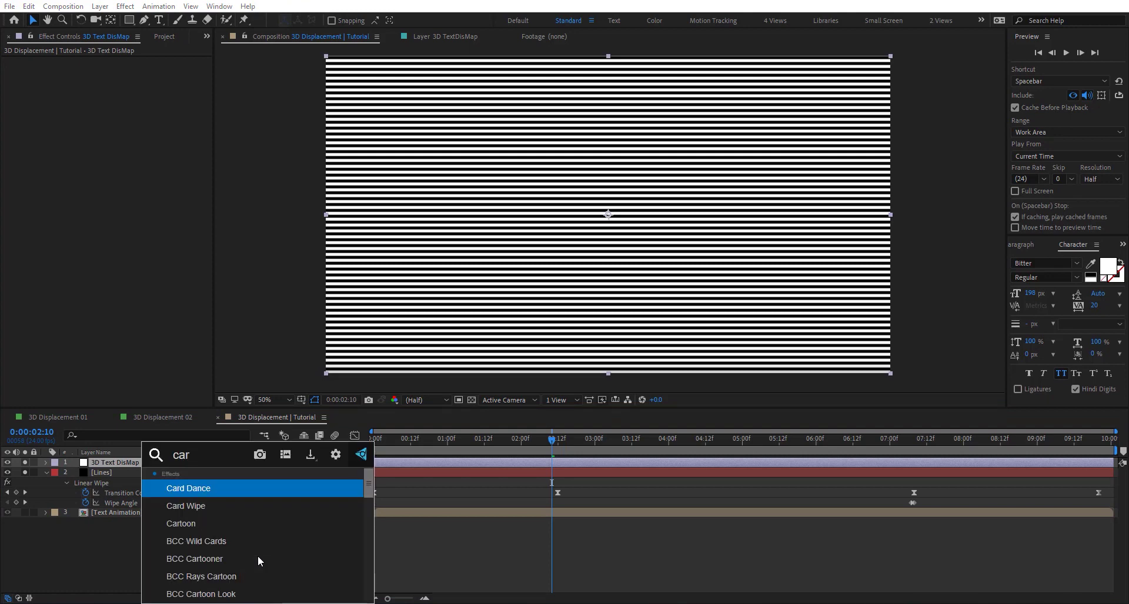
{"action": "key", "text": "Return"}
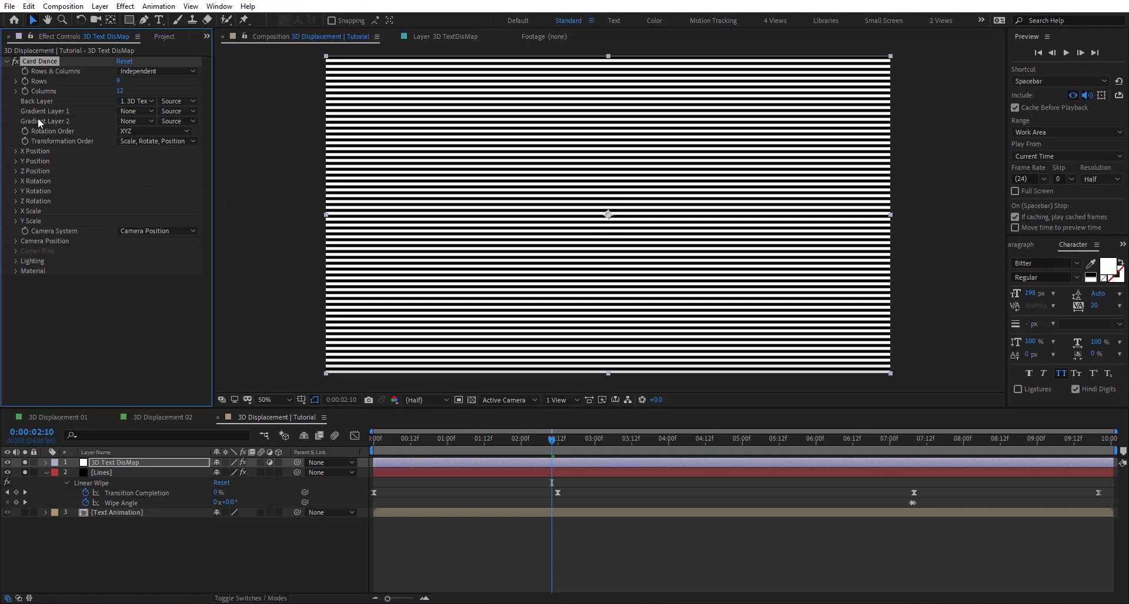
Step: Set Card Dance Gradient Layer 1 to Text Animation and drive Z Position by Intensity 1
{"action": "left_click", "coordinate": [130, 111]}
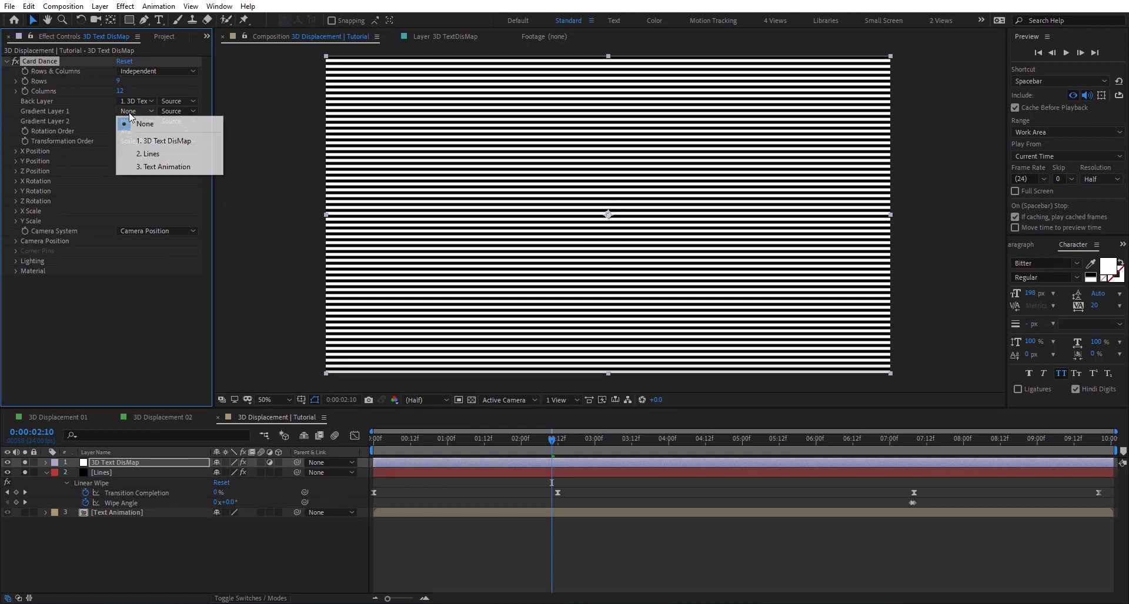
{"action": "left_click", "coordinate": [168, 168]}
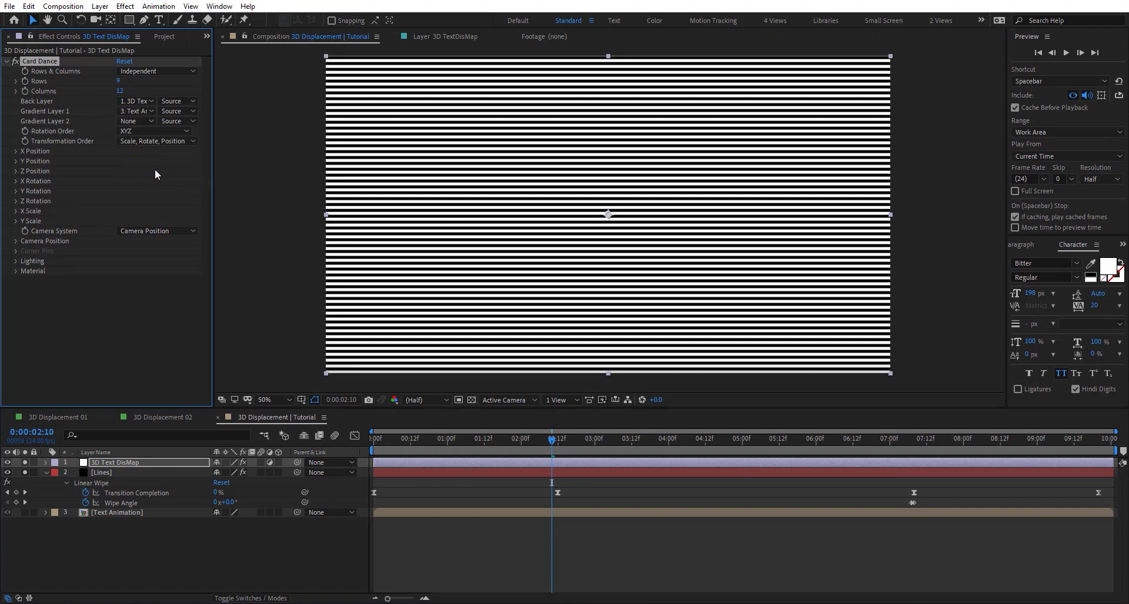
{"action": "left_click", "coordinate": [15, 171]}
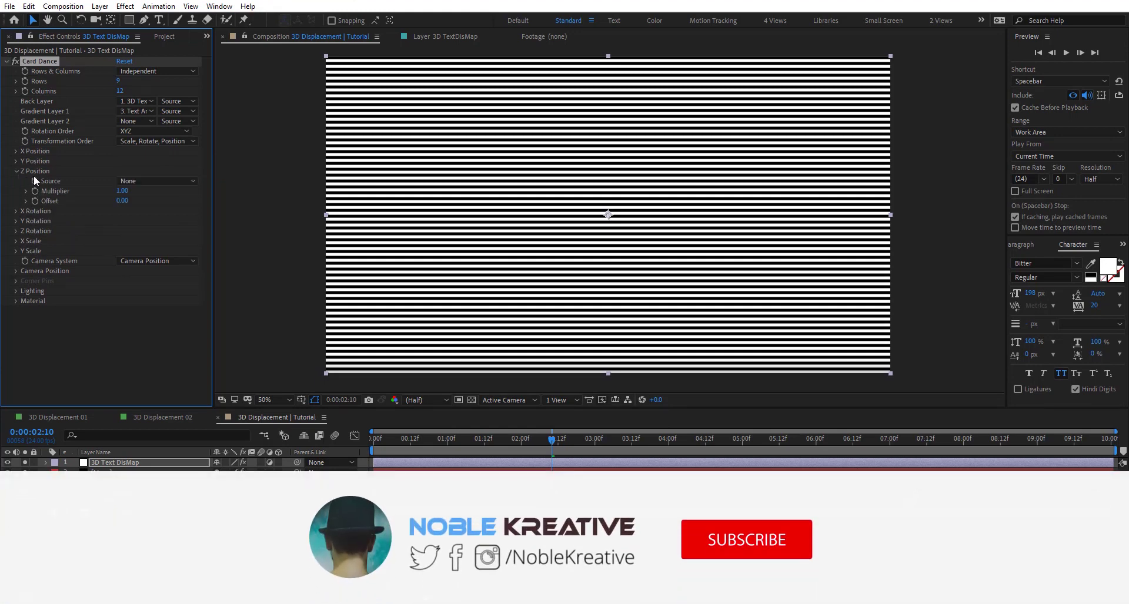
{"action": "left_click", "coordinate": [155, 181]}
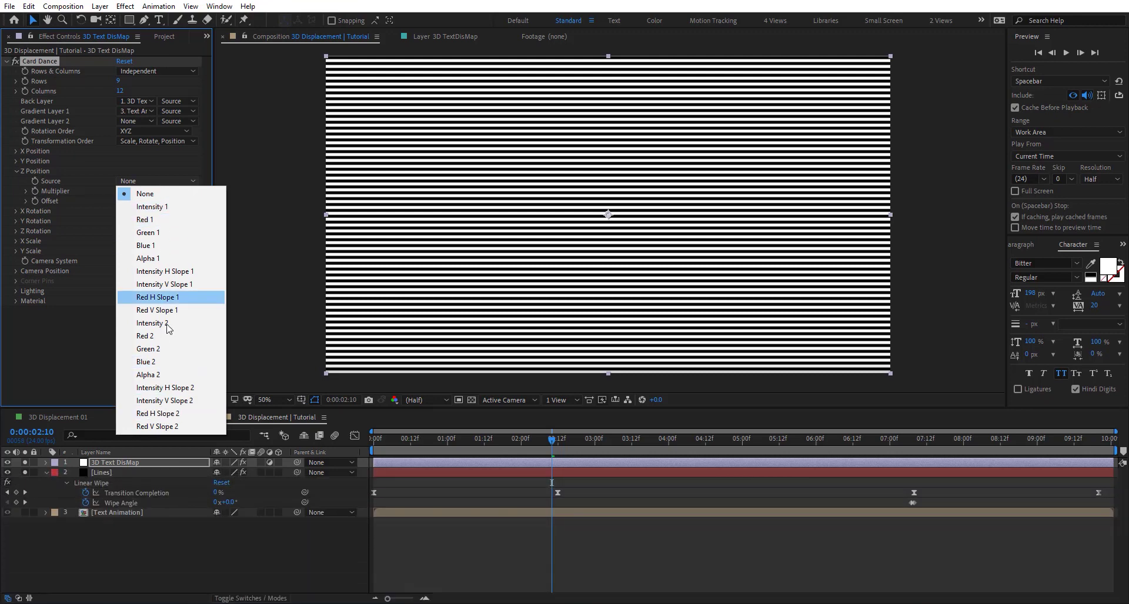
{"action": "left_click", "coordinate": [150, 208]}
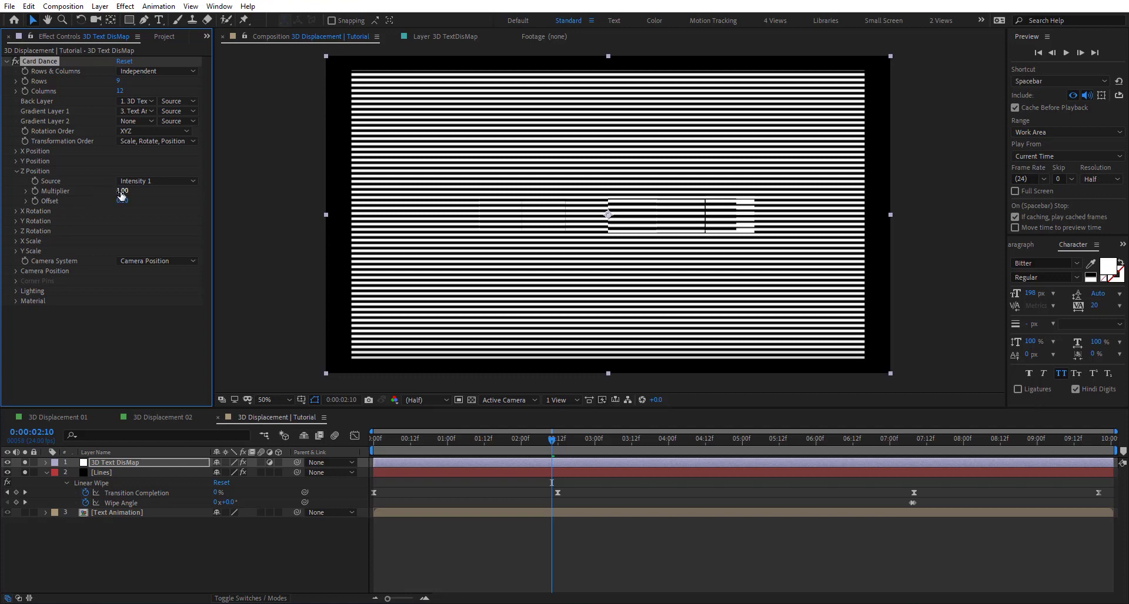
Step: Set Card Dance Z Position Multiplier to 3.20, Columns to 281 and Rows to 83
{"action": "left_click_drag", "start_coordinate": [122, 196], "coordinate": [146, 209]}
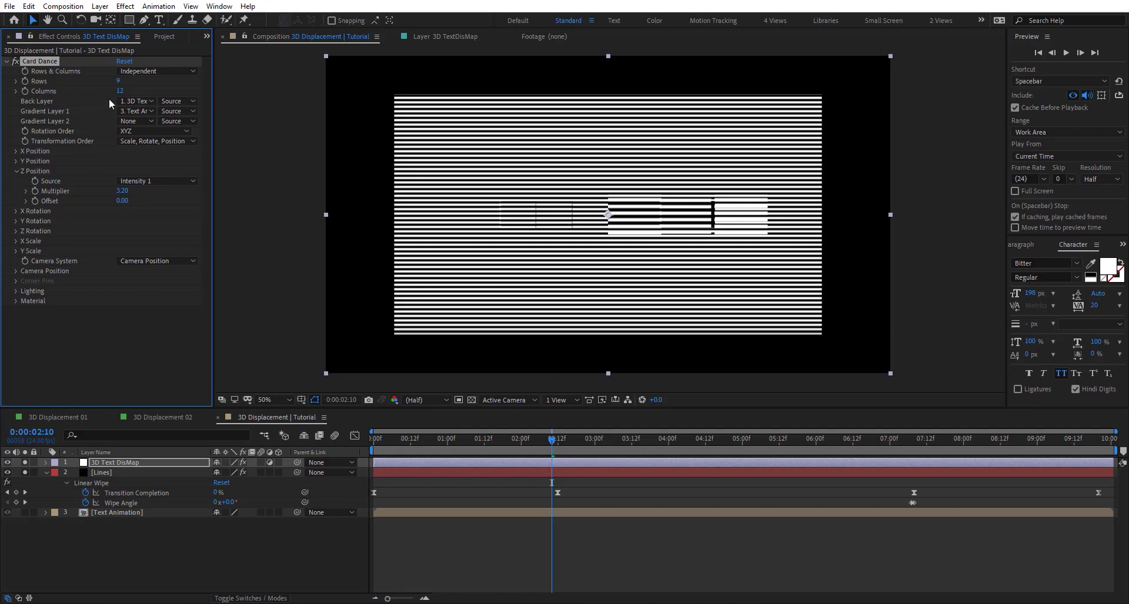
{"action": "left_click_drag", "start_coordinate": [122, 91], "coordinate": [290, 106]}
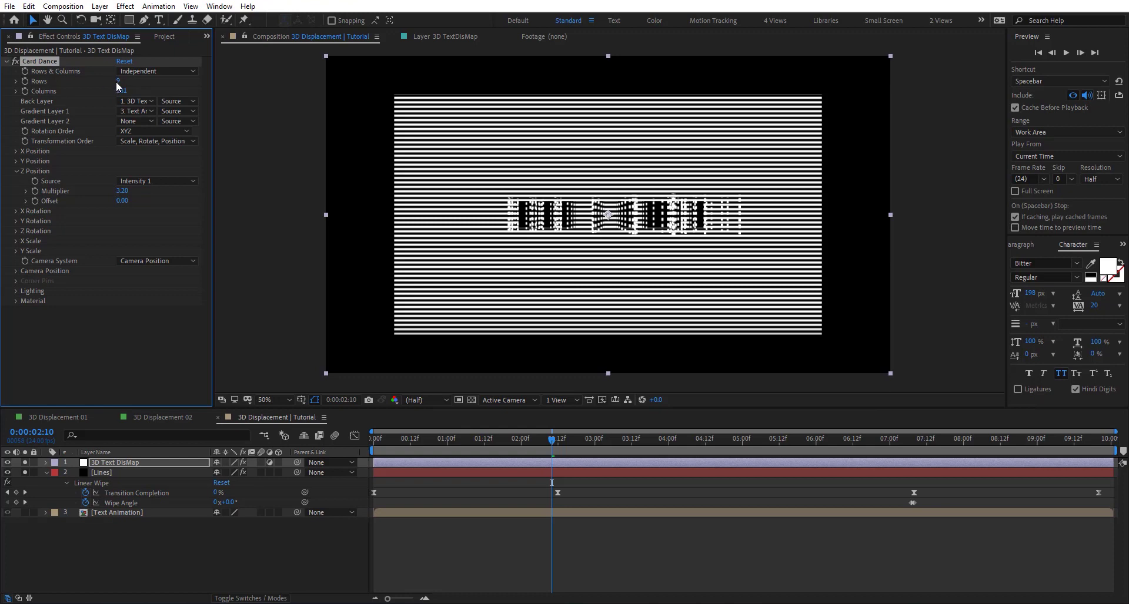
{"action": "left_click_drag", "start_coordinate": [119, 81], "coordinate": [131, 81]}
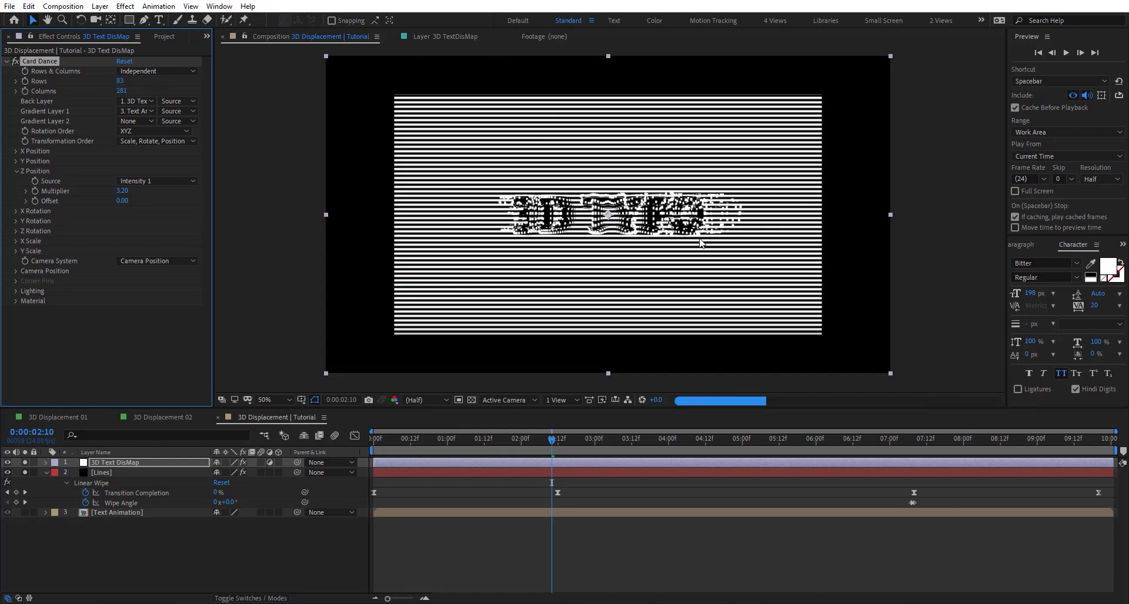
{"action": "scroll", "coordinate": [630, 223], "scroll_direction": "up", "scroll_amount": 2}
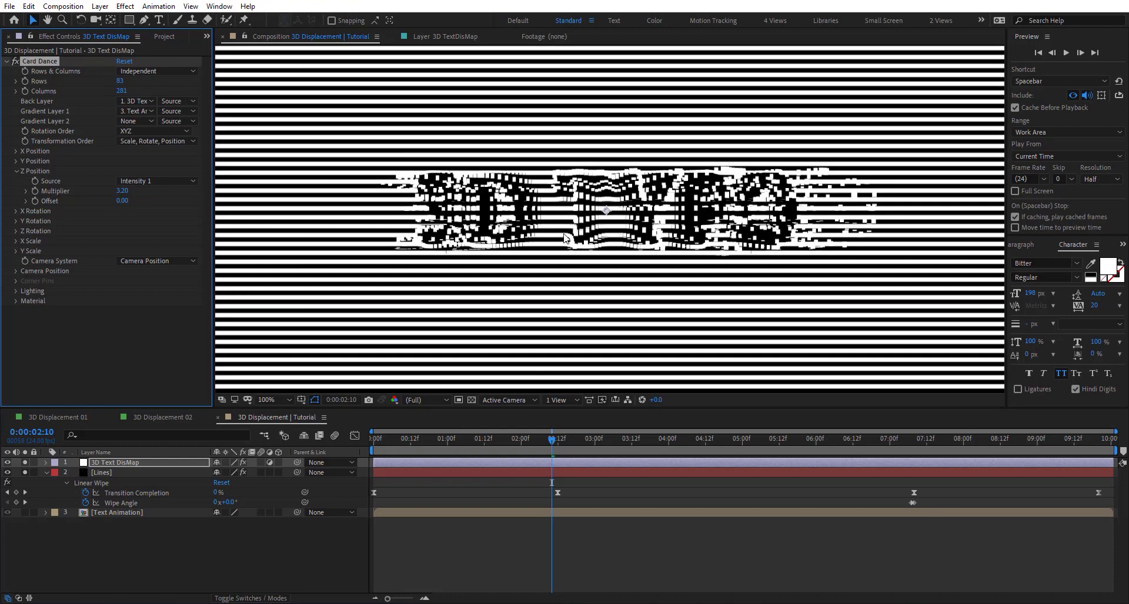
{"action": "scroll", "coordinate": [376, 198], "scroll_direction": "down", "scroll_amount": 2}
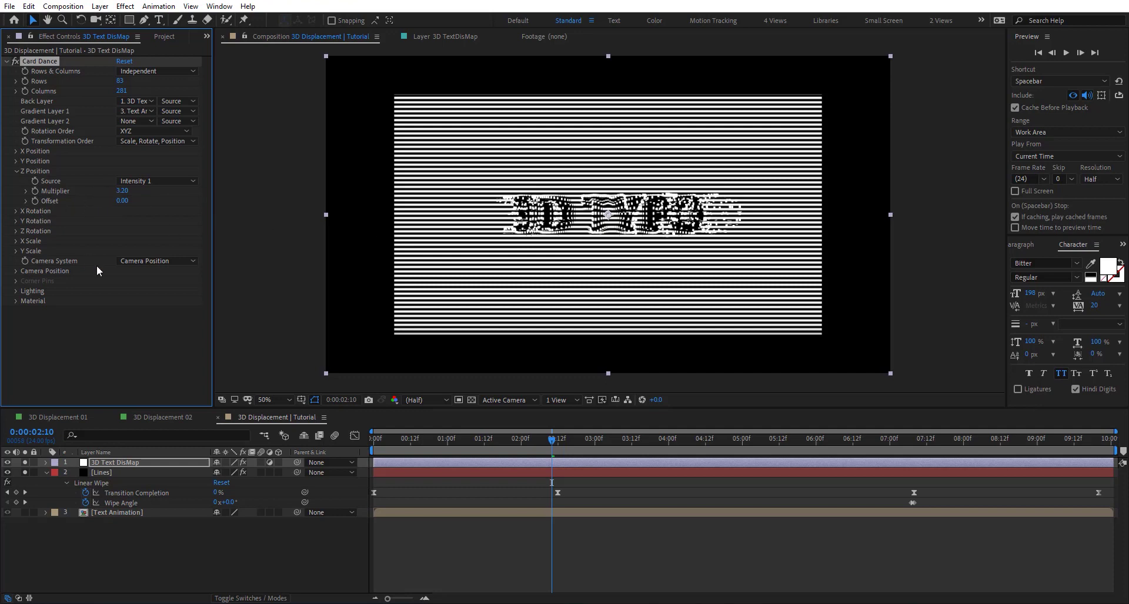
Step: Tilt the Card Dance camera X Rotation to -50° and lower the Z multiplier to 0.11
{"action": "left_click", "coordinate": [15, 272]}
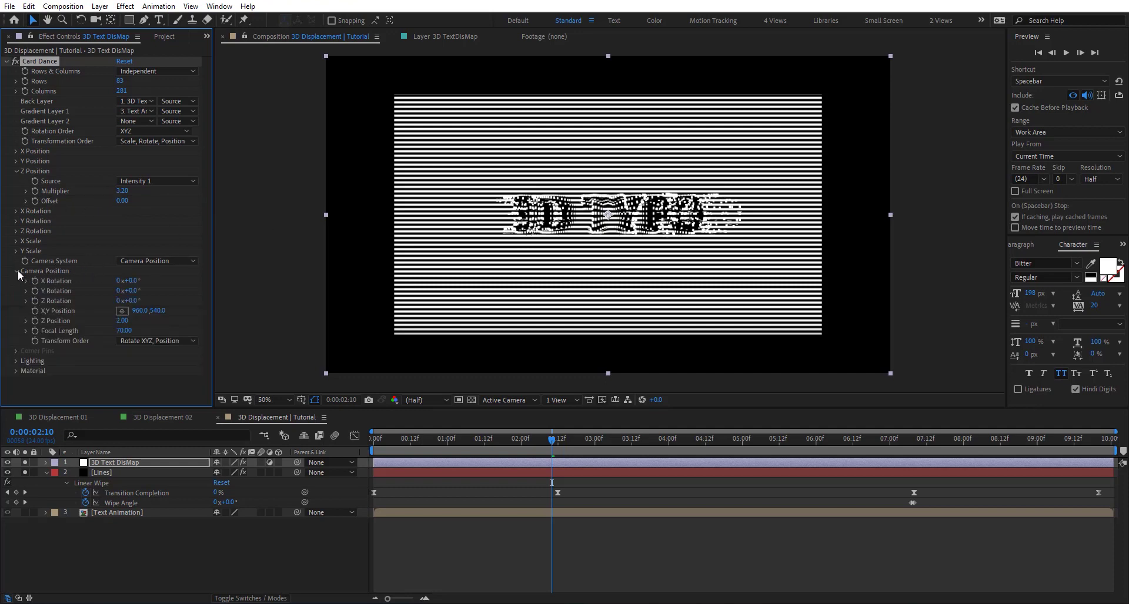
{"action": "left_click", "coordinate": [130, 281]}
{"action": "type", "text": "-50"}
{"action": "key", "text": "Return"}
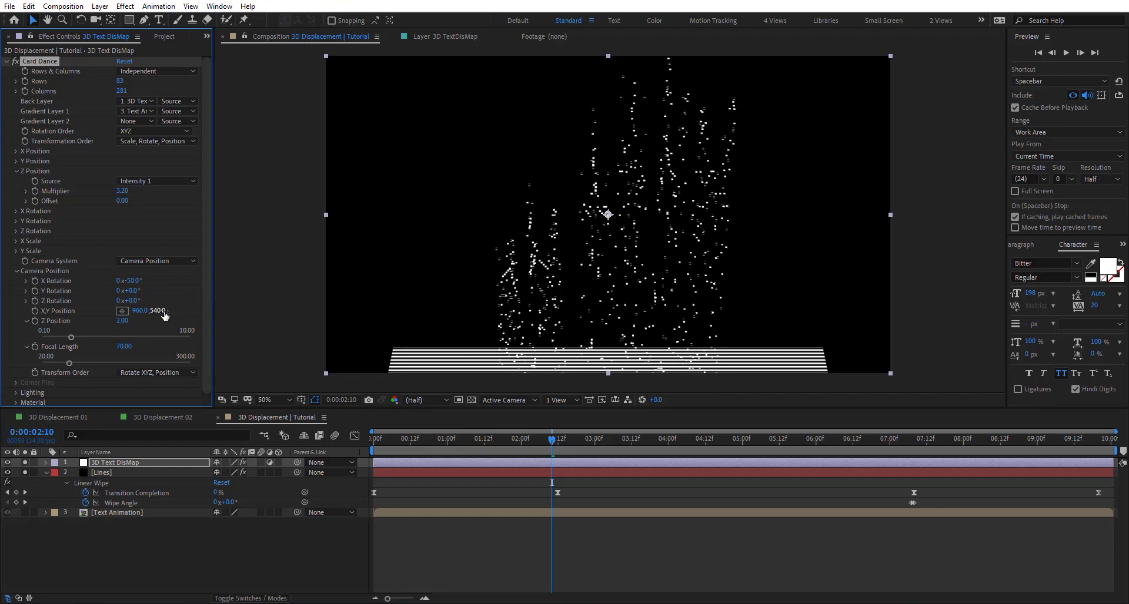
{"action": "mouse_move", "coordinate": [126, 195]}
{"action": "left_mouse_down"}
{"action": "mouse_move", "coordinate": [109, 195]}
{"action": "mouse_move", "coordinate": [134, 198]}
{"action": "mouse_move", "coordinate": [125, 200]}
{"action": "left_mouse_up"}
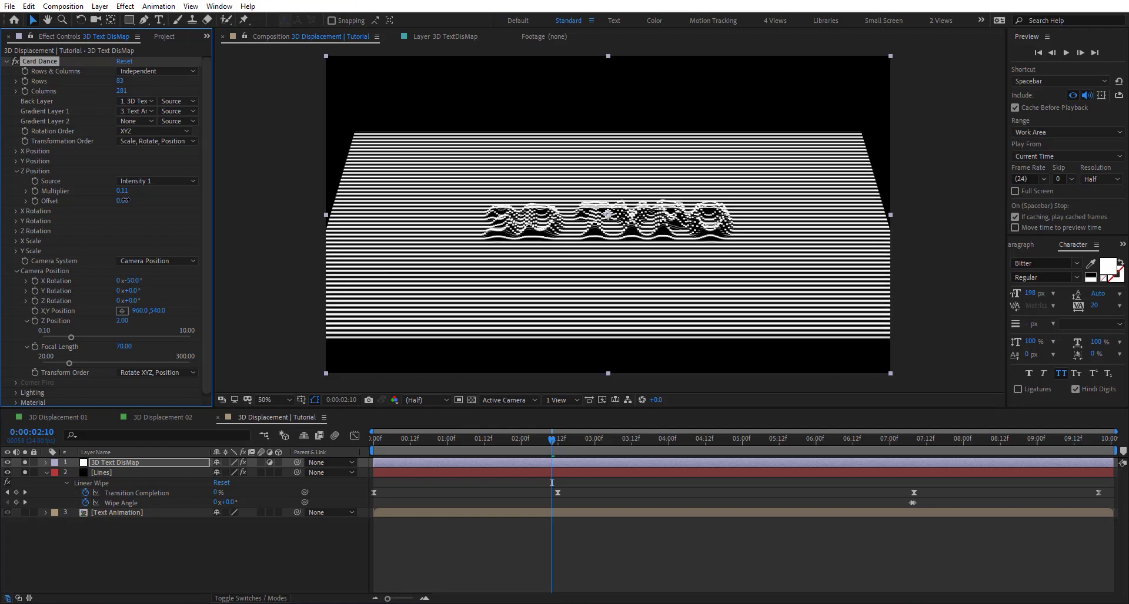
Step: Set the camera Z Position to 1.00 and switch Camera System to Comp Camera
{"action": "left_click", "coordinate": [123, 321]}
{"action": "type", "text": "1"}
{"action": "key", "text": "Return"}
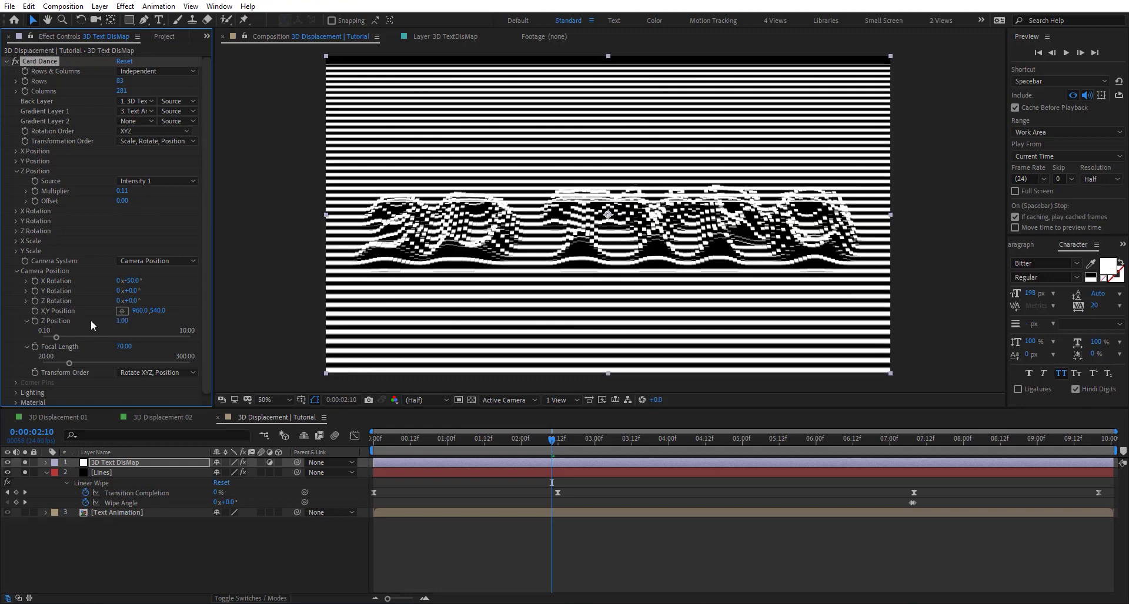
{"action": "left_click", "coordinate": [143, 261]}
{"action": "left_click", "coordinate": [193, 304]}
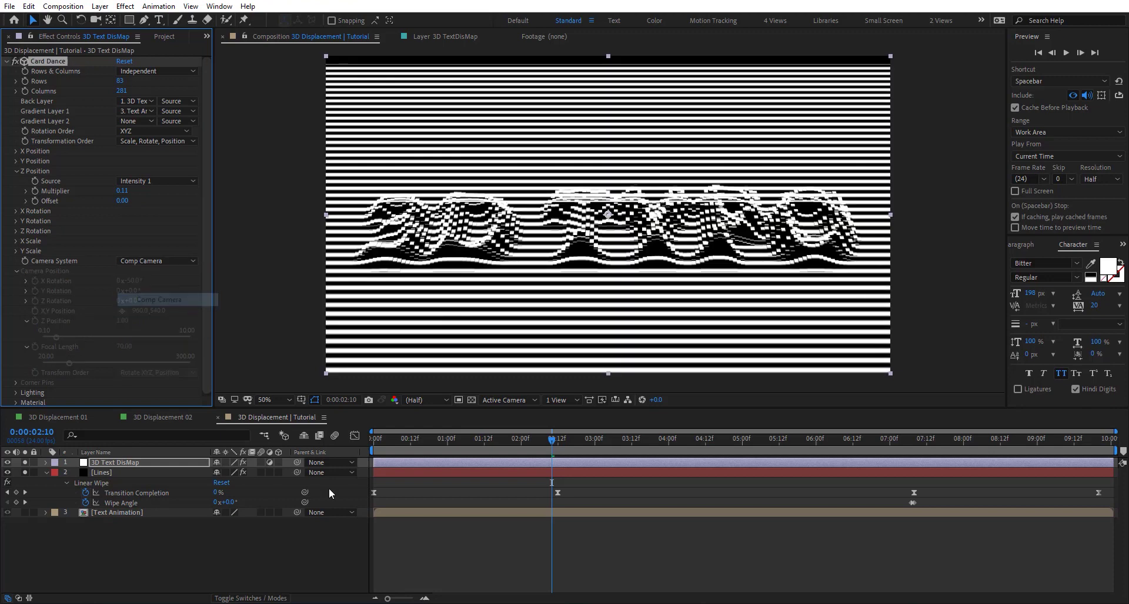
Step: Add a default Camera 1 layer and orbit it to view the striped 3D text obliquely
{"action": "right_click", "coordinate": [358, 546]}
{"action": "mouse_move", "coordinate": [424, 424]}
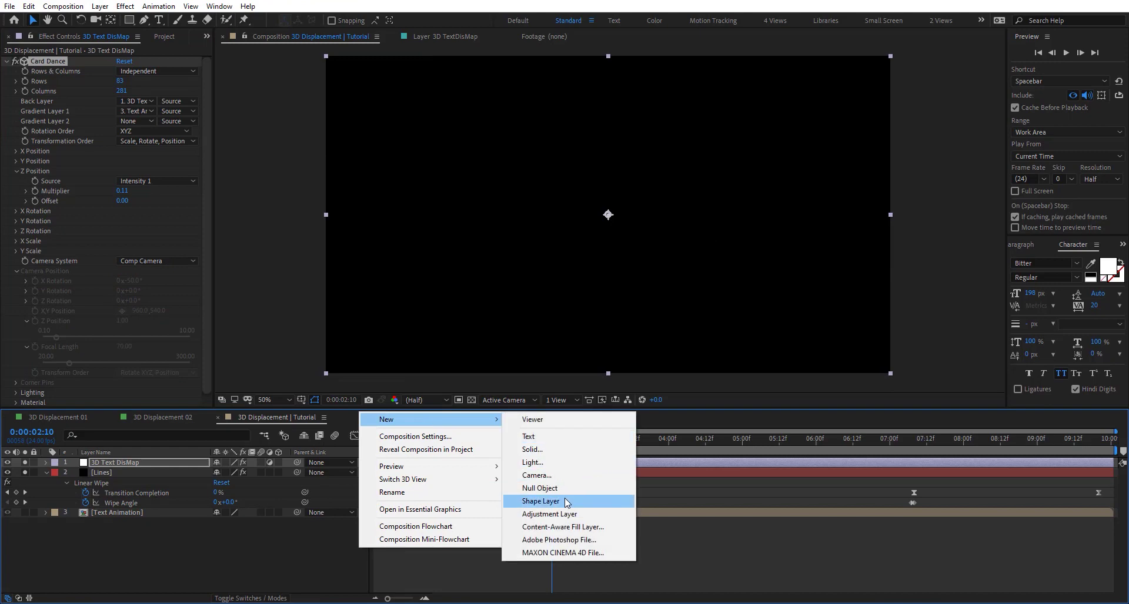
{"action": "left_click", "coordinate": [537, 475]}
{"action": "key", "text": "Return"}
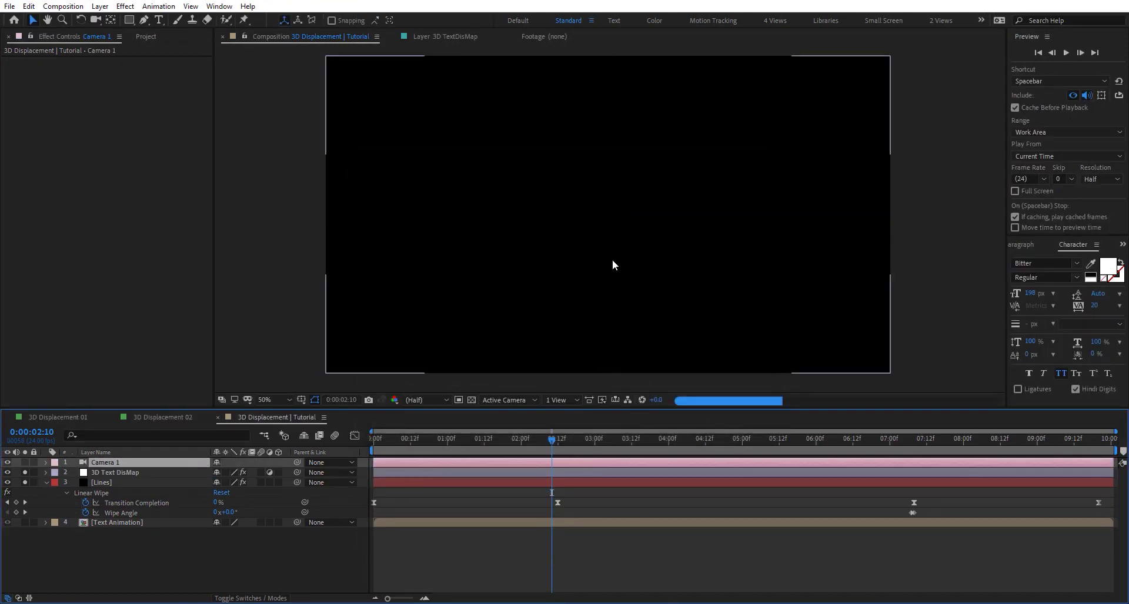
{"action": "key", "text": "c"}
{"action": "left_click_drag", "start_coordinate": [605, 243], "coordinate": [555, 243]}
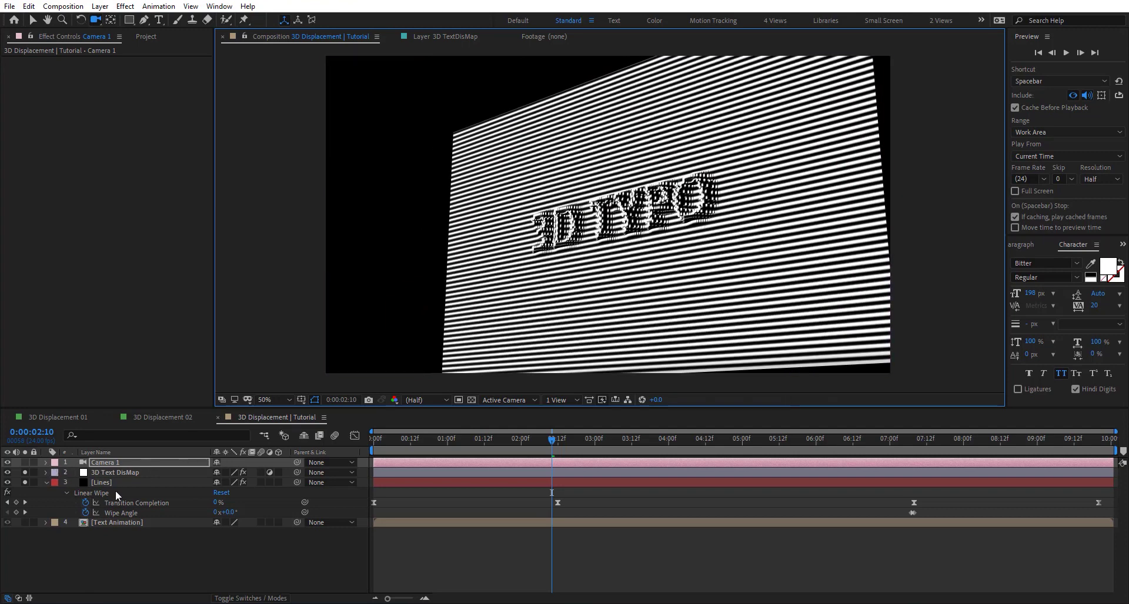
{"action": "left_click", "coordinate": [115, 473]}
Step: Switch Card Dance Camera System back to Camera Position and shift the camera's Y position to about 584
{"action": "left_click", "coordinate": [152, 262]}
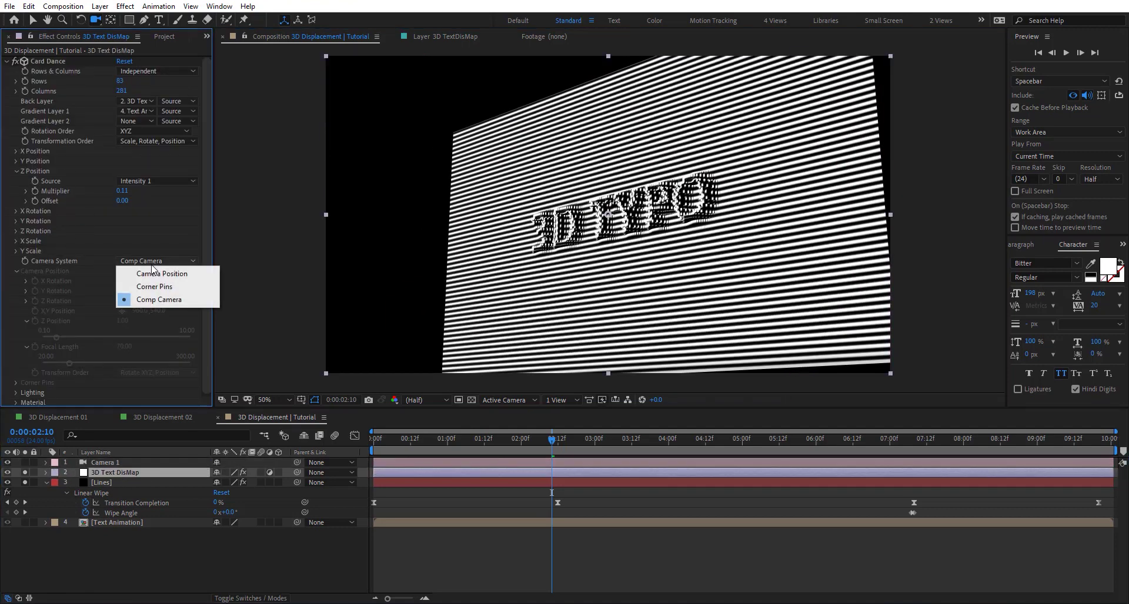
{"action": "left_click", "coordinate": [161, 274]}
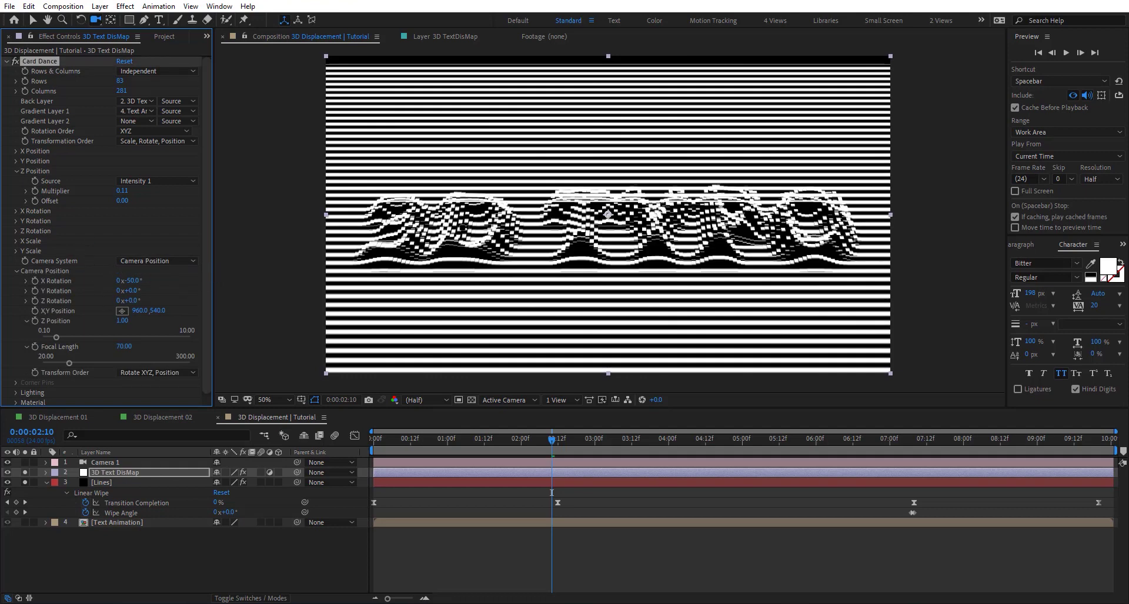
{"action": "left_click_drag", "start_coordinate": [156, 311], "coordinate": [181, 313]}
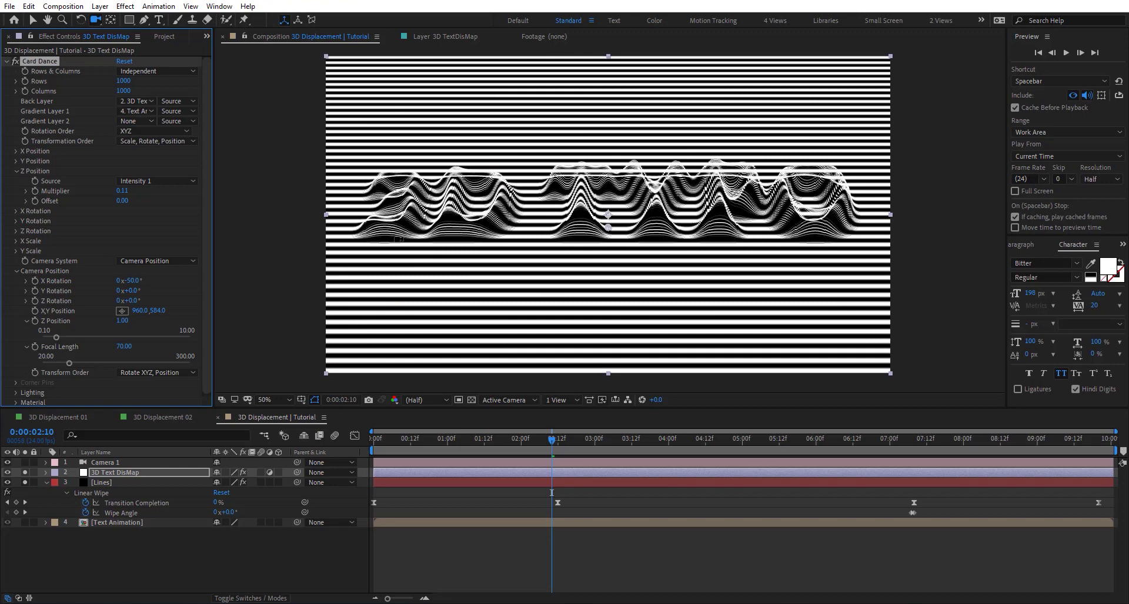
Step: Set the Card Dance Z Position Multiplier to 0.09, then collapse the Y and Z Position groups
{"action": "left_click", "coordinate": [122, 194]}
{"action": "type", "text": "0.09"}
{"action": "key", "text": "Return"}
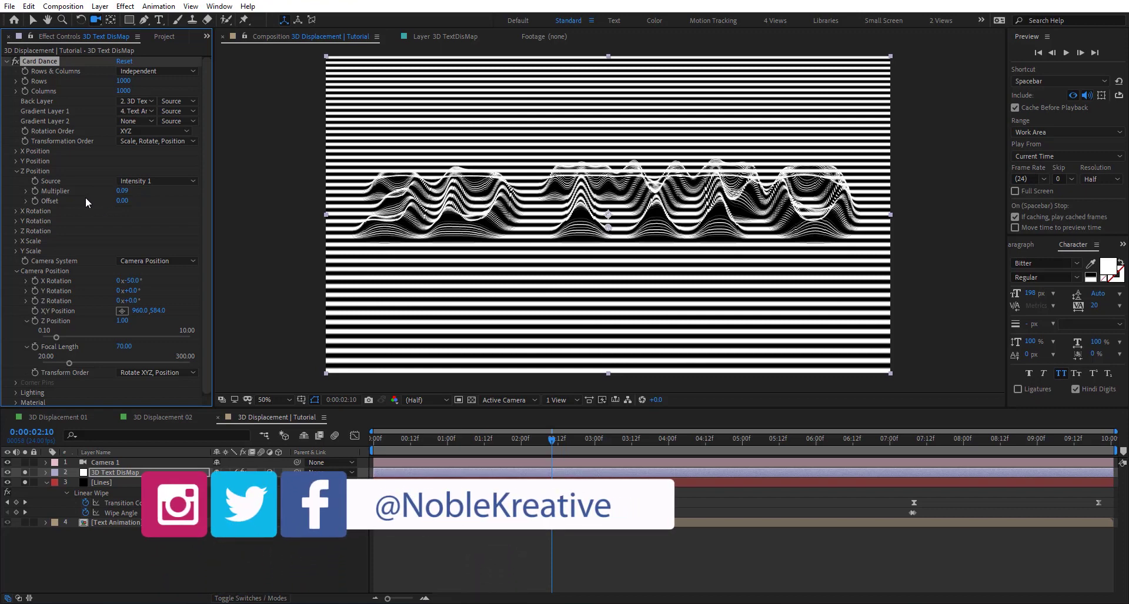
{"action": "left_click", "coordinate": [15, 161]}
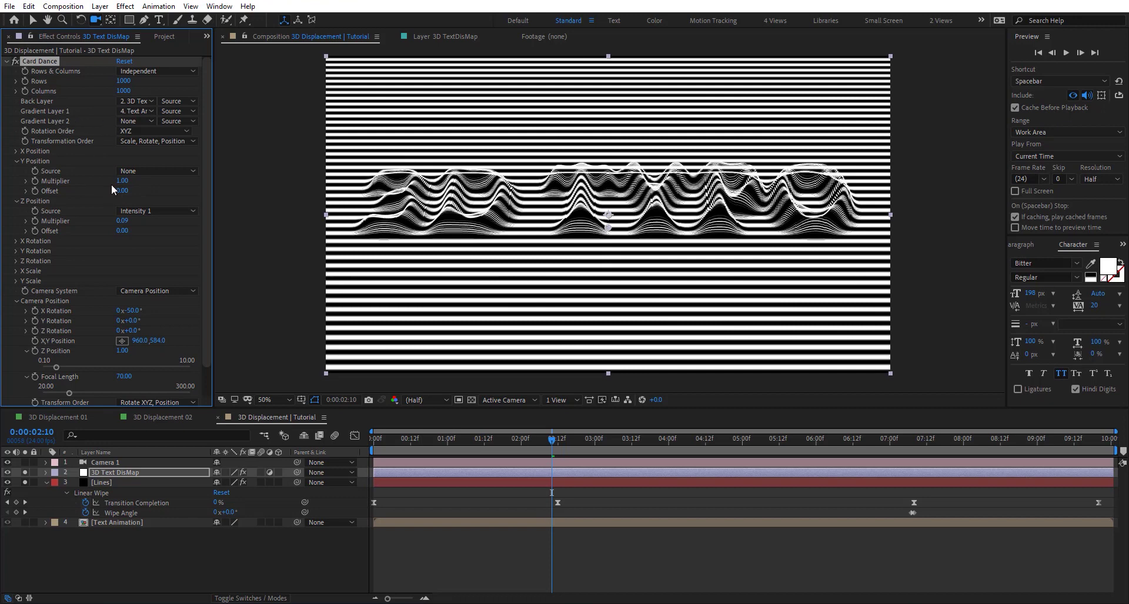
{"action": "left_click", "coordinate": [17, 161]}
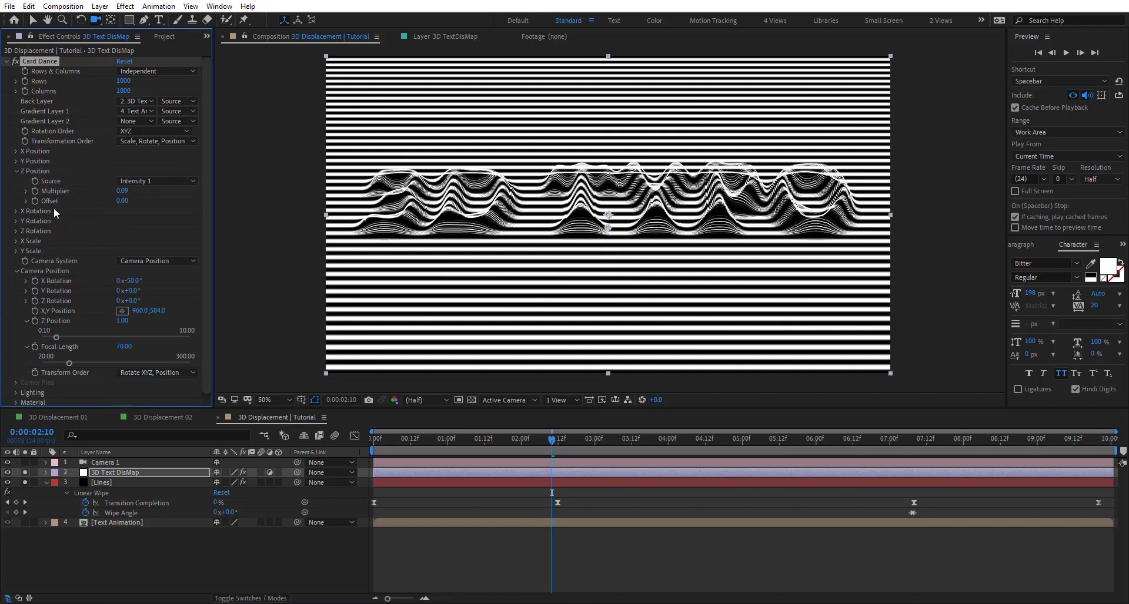
{"action": "left_click", "coordinate": [17, 171]}
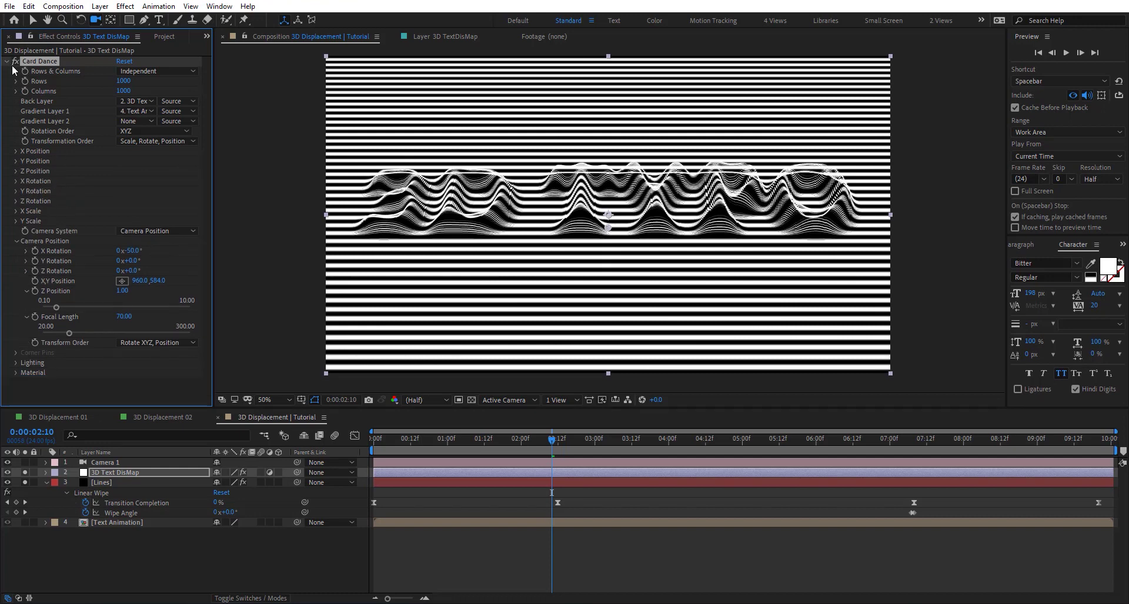
Step: Apply Displacement Map using Text Animation as the map: horizontal 60, vertical Luminance at 130
{"action": "key", "text": "ctrl+space"}
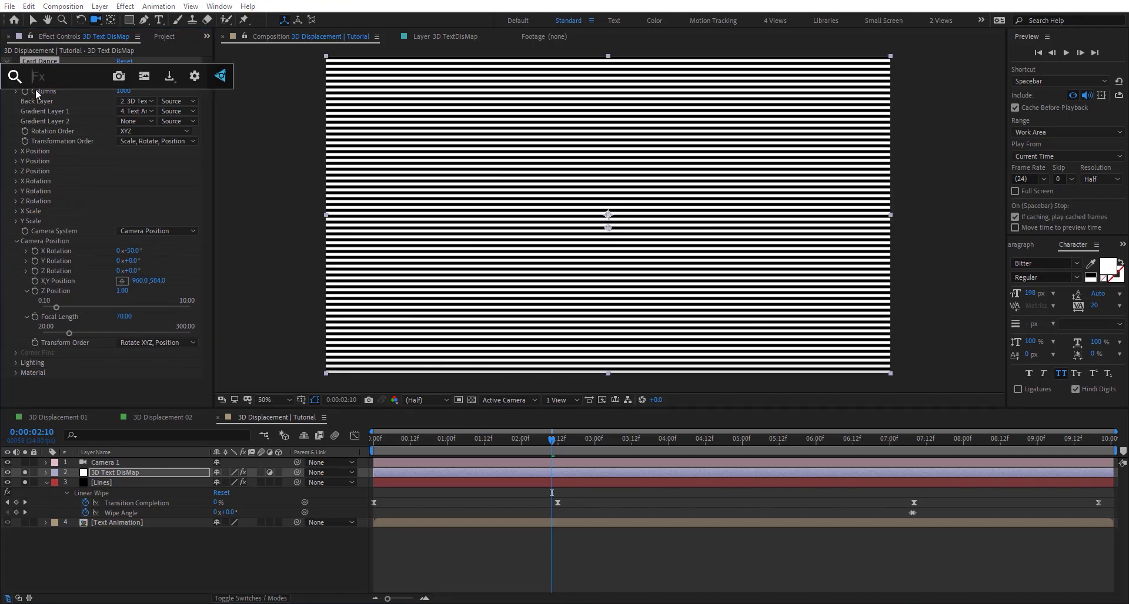
{"action": "type", "text": "dis"}
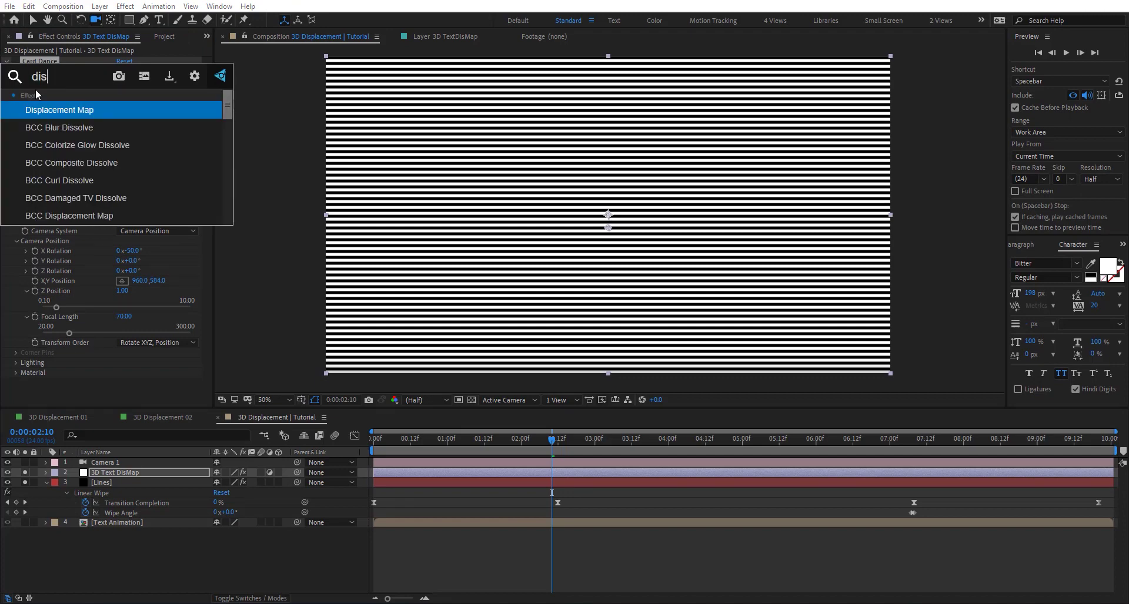
{"action": "key", "text": "Return"}
{"action": "key", "text": "v"}
{"action": "left_click", "coordinate": [144, 331]}
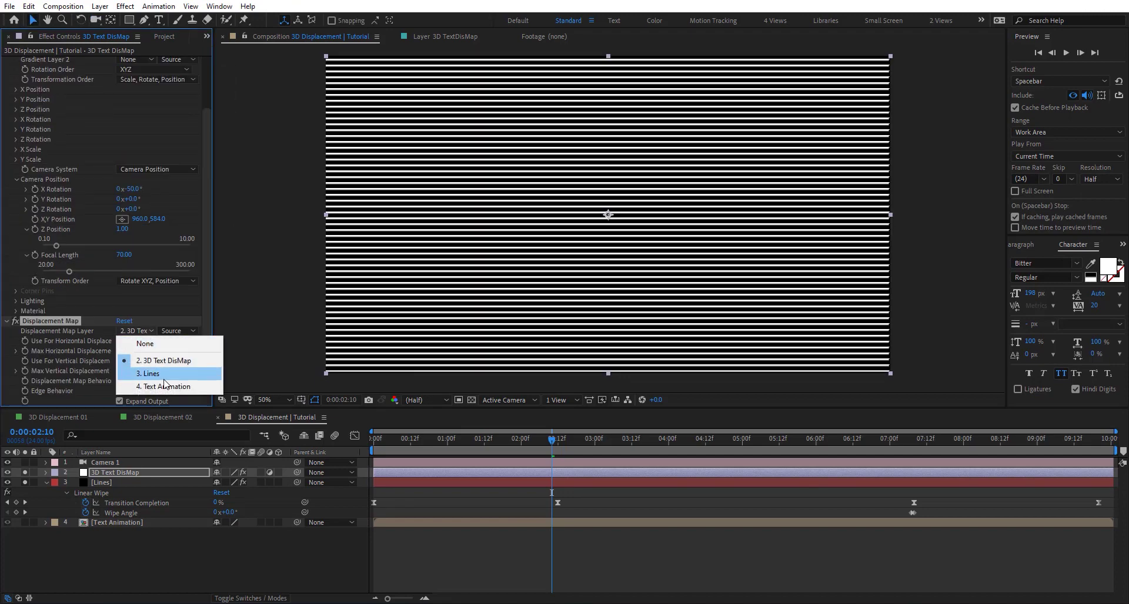
{"action": "left_click", "coordinate": [150, 388]}
{"action": "left_click_drag", "start_coordinate": [123, 353], "coordinate": [214, 358]}
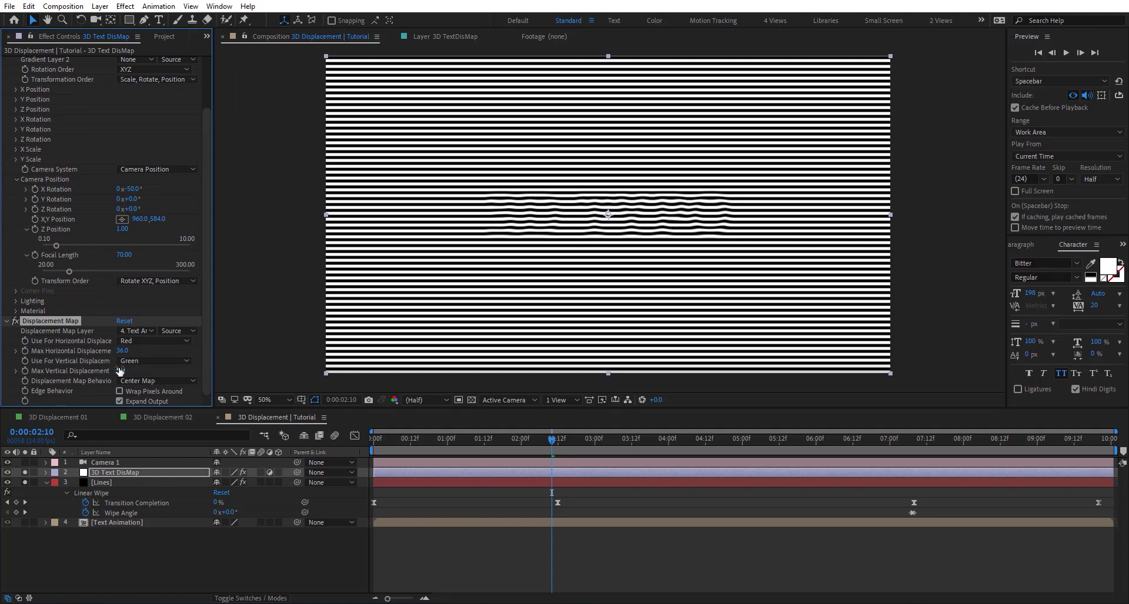
{"action": "left_click_drag", "start_coordinate": [169, 369], "coordinate": [125, 353]}
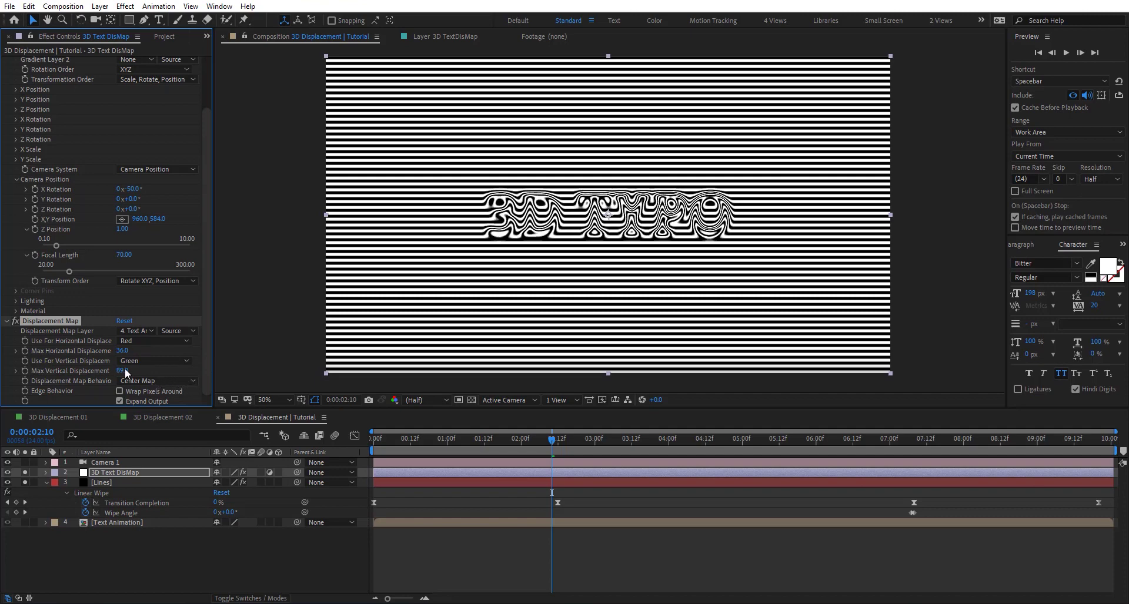
{"action": "left_click", "coordinate": [151, 362]}
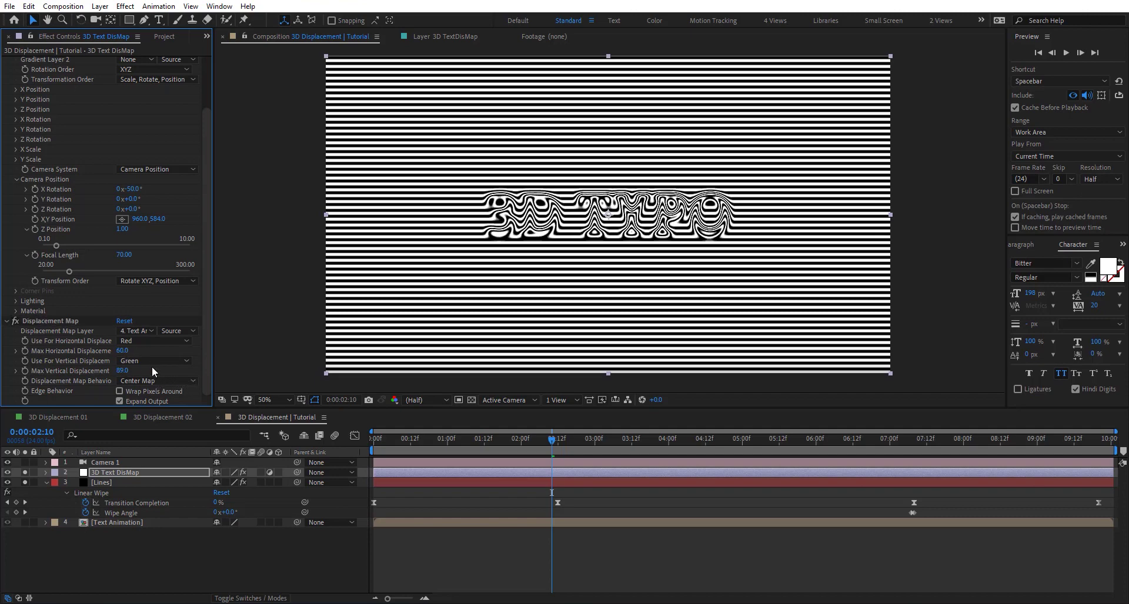
{"action": "left_click", "coordinate": [167, 426]}
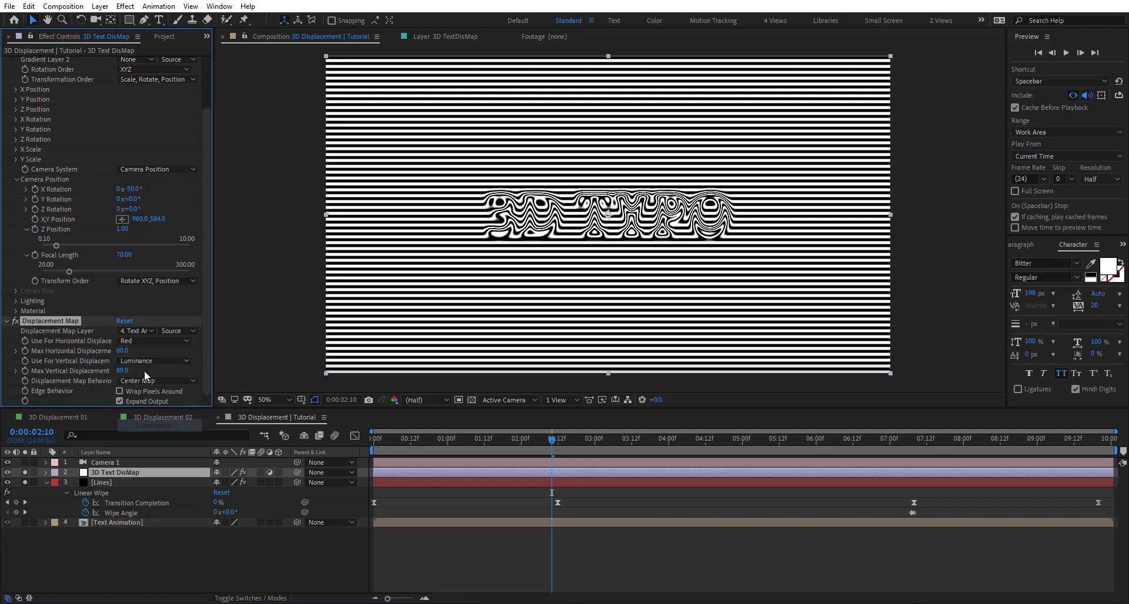
{"action": "left_click_drag", "start_coordinate": [111, 371], "coordinate": [150, 371]}
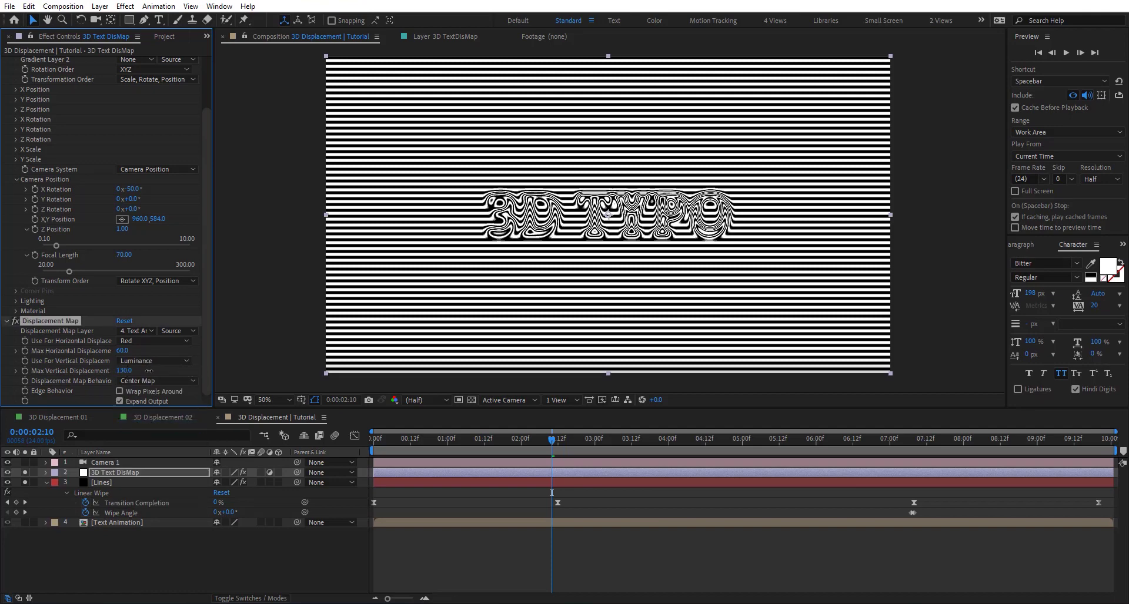
Step: Disable the Displacement Map effect and turn Card Dance back on
{"action": "left_click", "coordinate": [15, 321]}
{"action": "scroll", "coordinate": [73, 122], "scroll_direction": "up", "scroll_amount": 3}
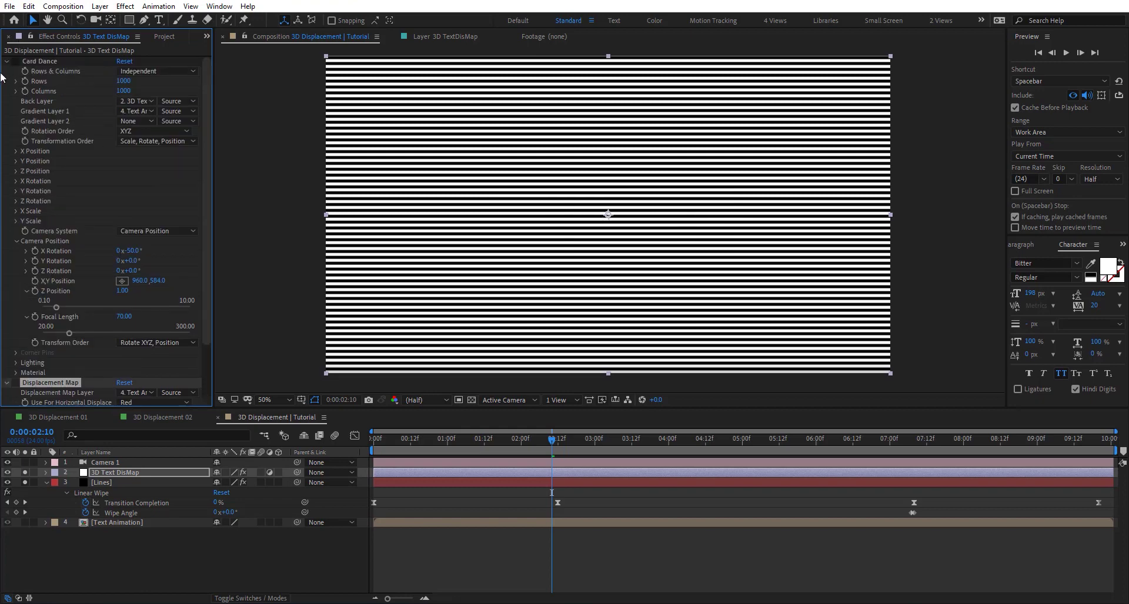
{"action": "left_click", "coordinate": [14, 61]}
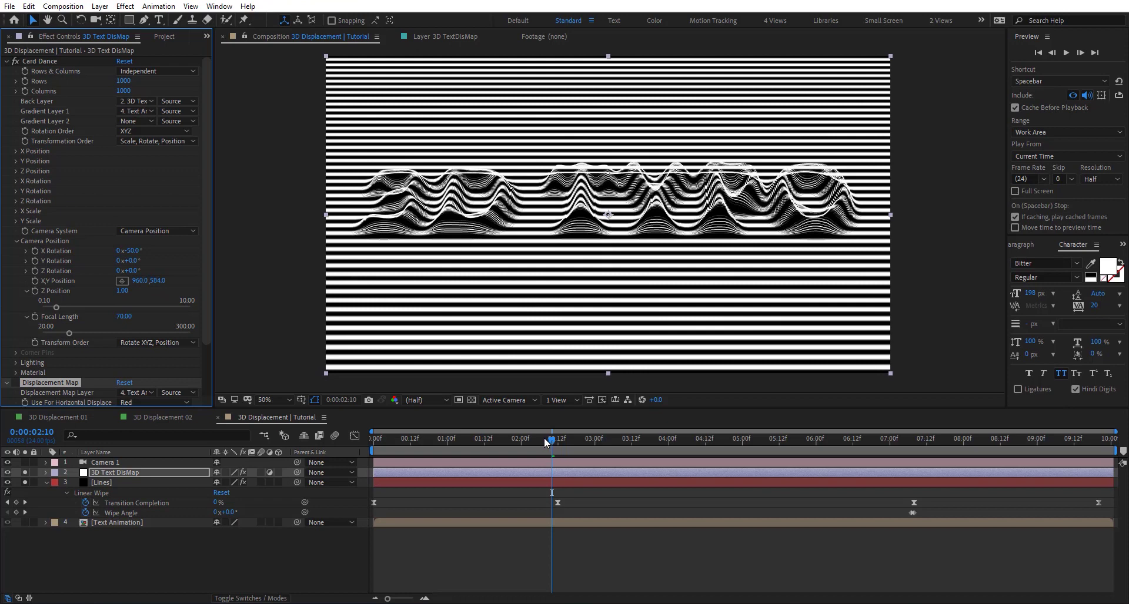
Step: Set Card Dance to 500 columns and 100 rows, return to frame 0 and start a preview
{"action": "left_click_drag", "start_coordinate": [544, 438], "coordinate": [494, 444]}
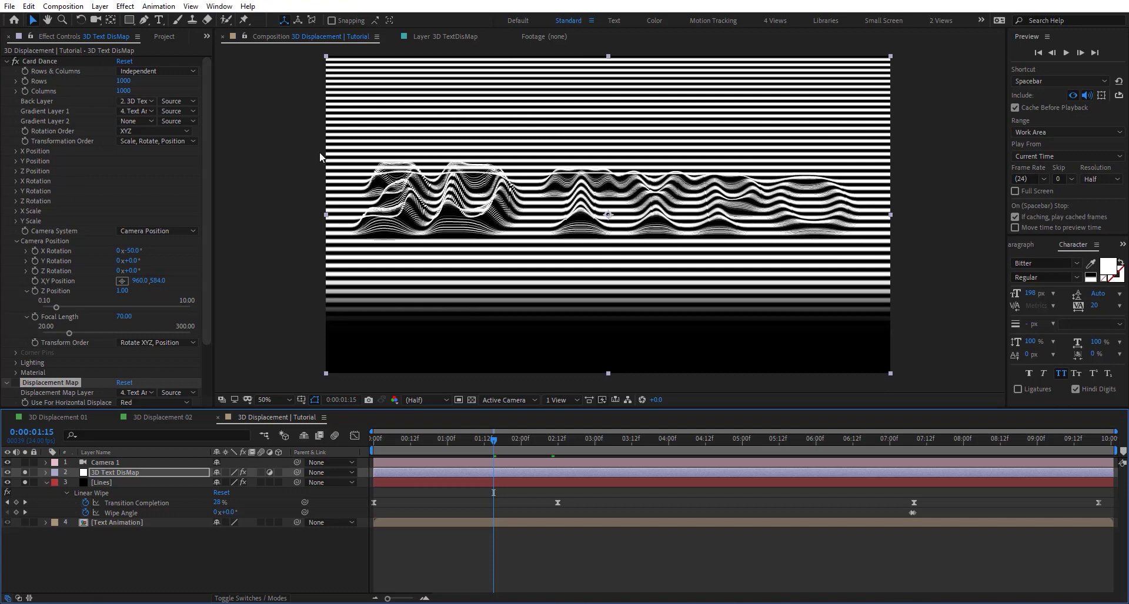
{"action": "left_click", "coordinate": [122, 90]}
{"action": "type", "text": "500"}
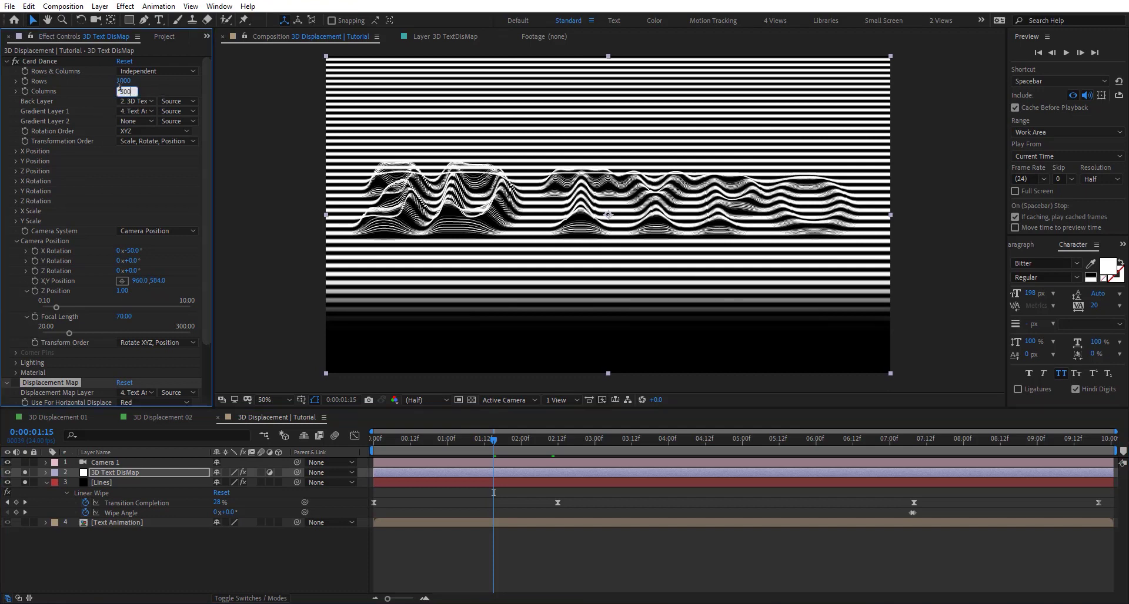
{"action": "left_click", "coordinate": [123, 81]}
{"action": "type", "text": "500"}
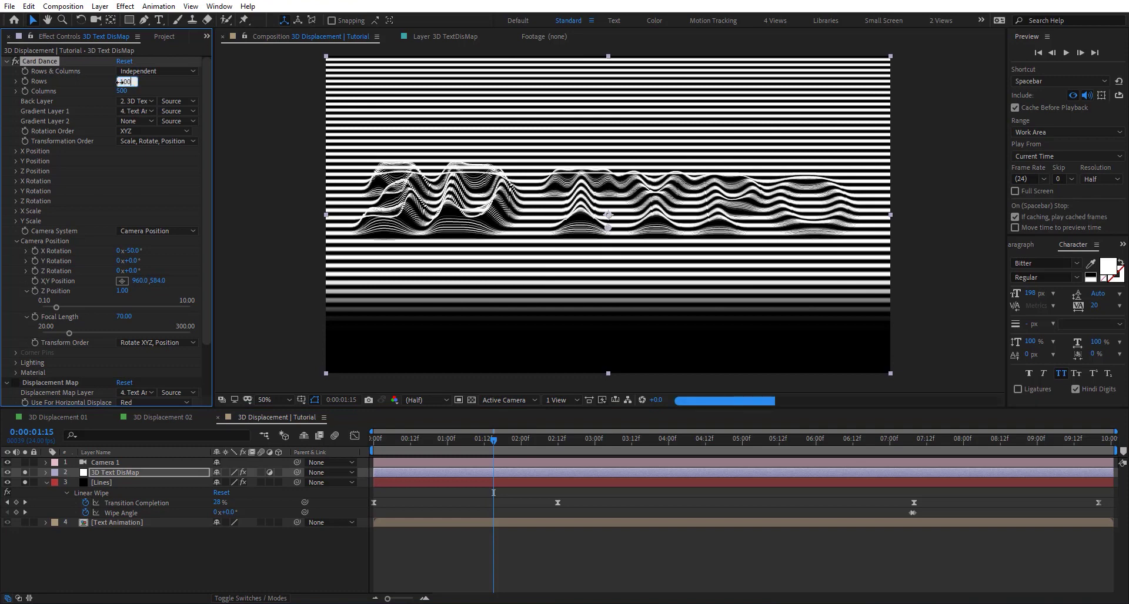
{"action": "key", "text": "Return"}
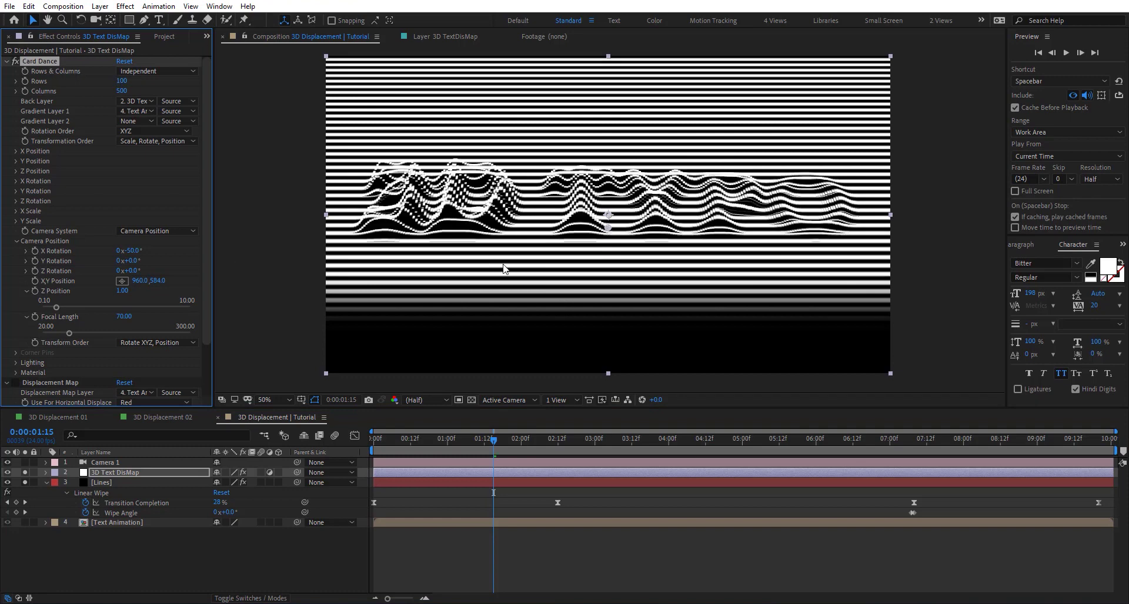
{"action": "left_click_drag", "start_coordinate": [490, 438], "coordinate": [375, 449]}
{"action": "key", "text": "space"}
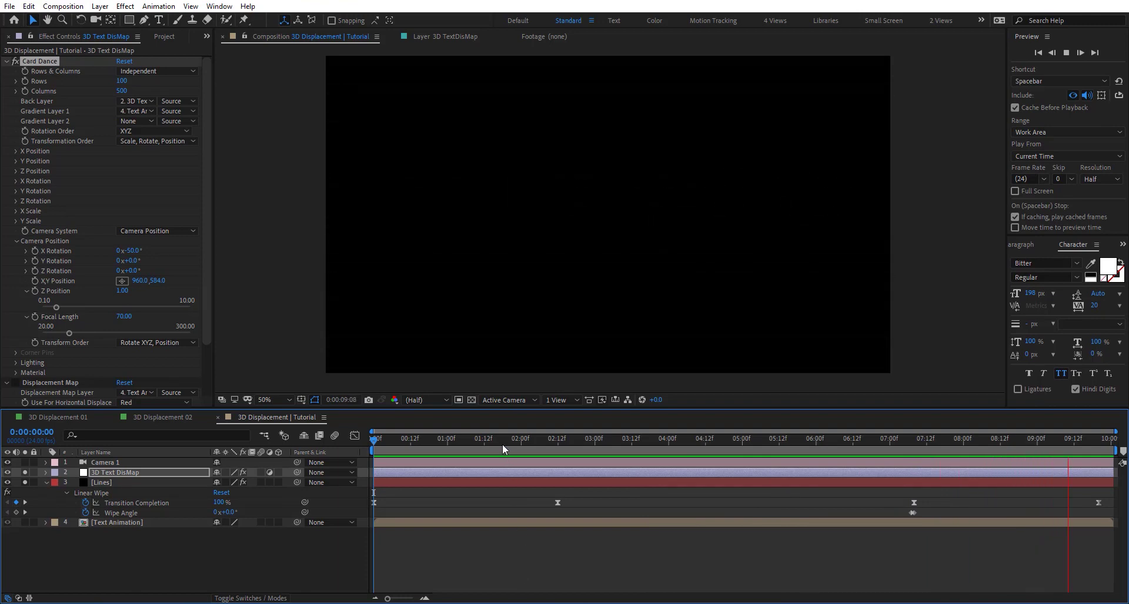
Step: Stop playback and scrub to about 0:00:02:14 to inspect the waves
{"action": "left_click_drag", "start_coordinate": [502, 444], "coordinate": [563, 488]}
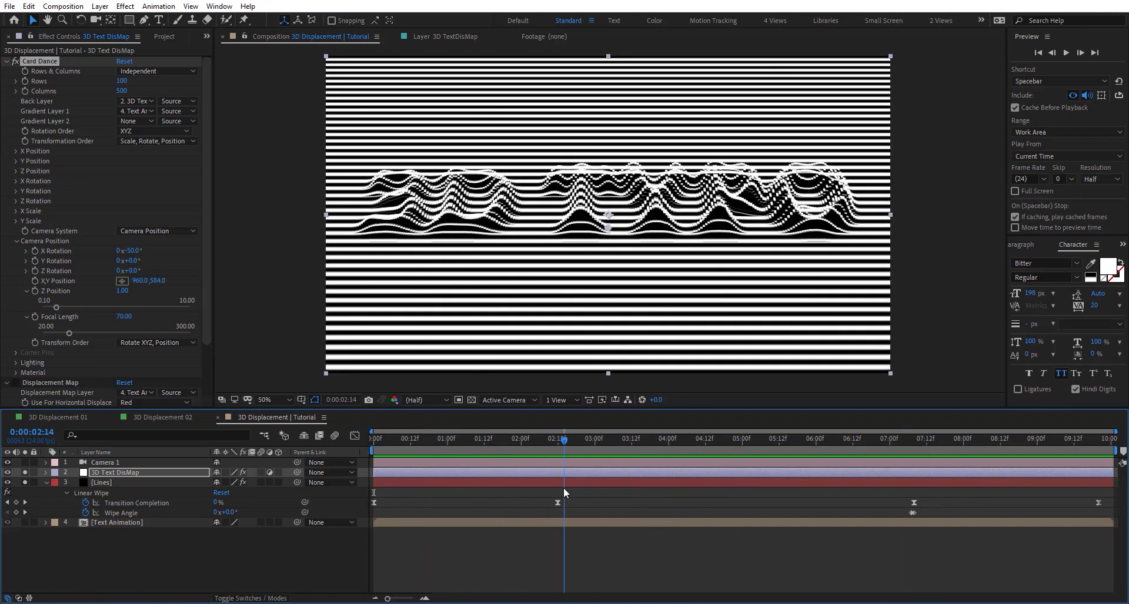
Step: Create a full-frame black solid named 'gradient'
{"action": "left_click", "coordinate": [45, 483]}
{"action": "left_click", "coordinate": [156, 529]}
{"action": "key", "text": "ctrl+y"}
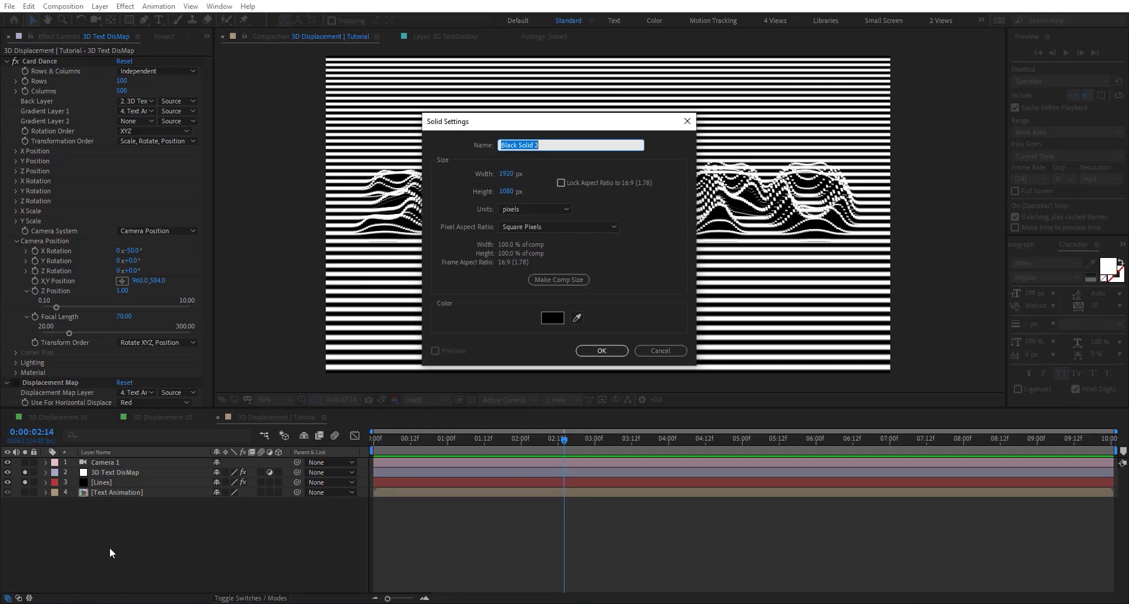
{"action": "type", "text": "GN"}
{"action": "key", "text": "Return"}
Step: Pre-compose the gradient solid into a new composition named 'Map'
{"action": "key", "text": "ctrl+shift+c"}
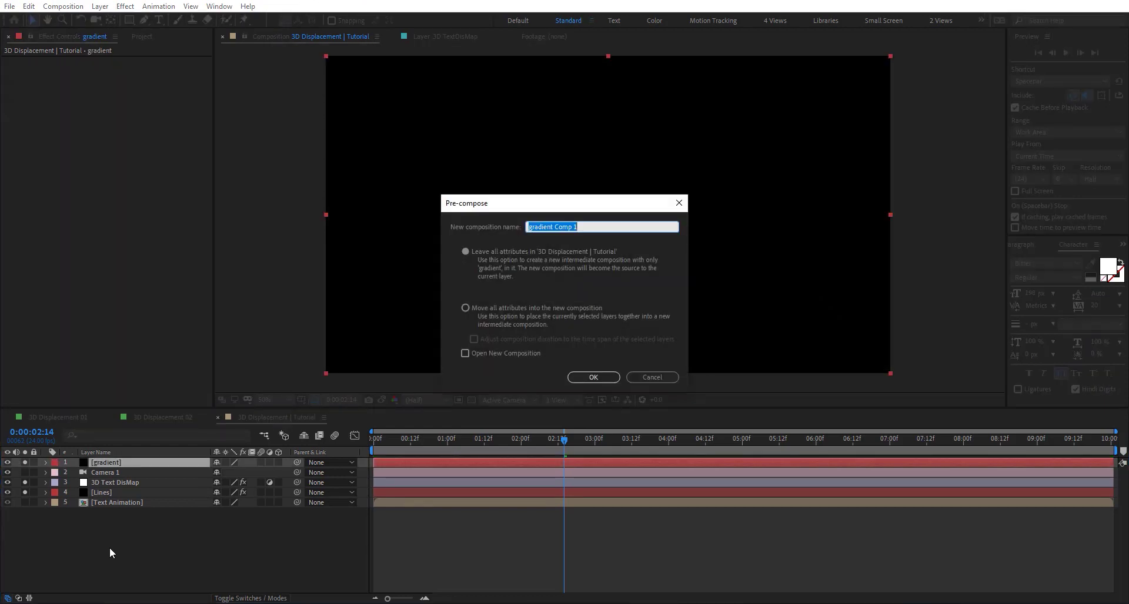
{"action": "type", "text": "Map"}
{"action": "left_click", "coordinate": [593, 378]}
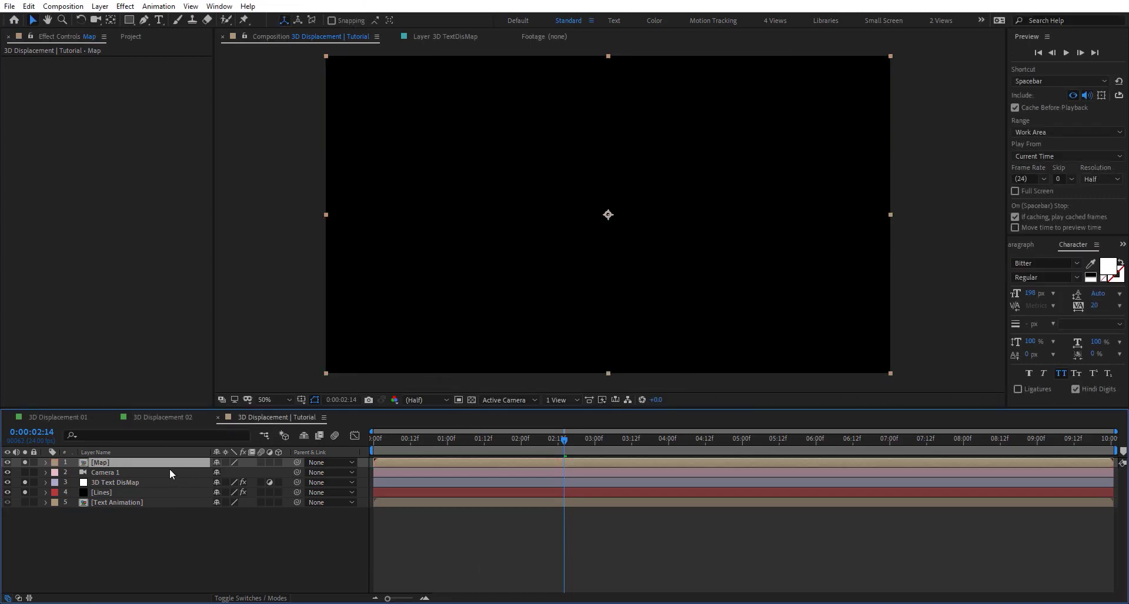
Step: Inside the Map comp, mask the solid to a horizontal middle band with a rectangle
{"action": "double_click", "coordinate": [173, 464]}
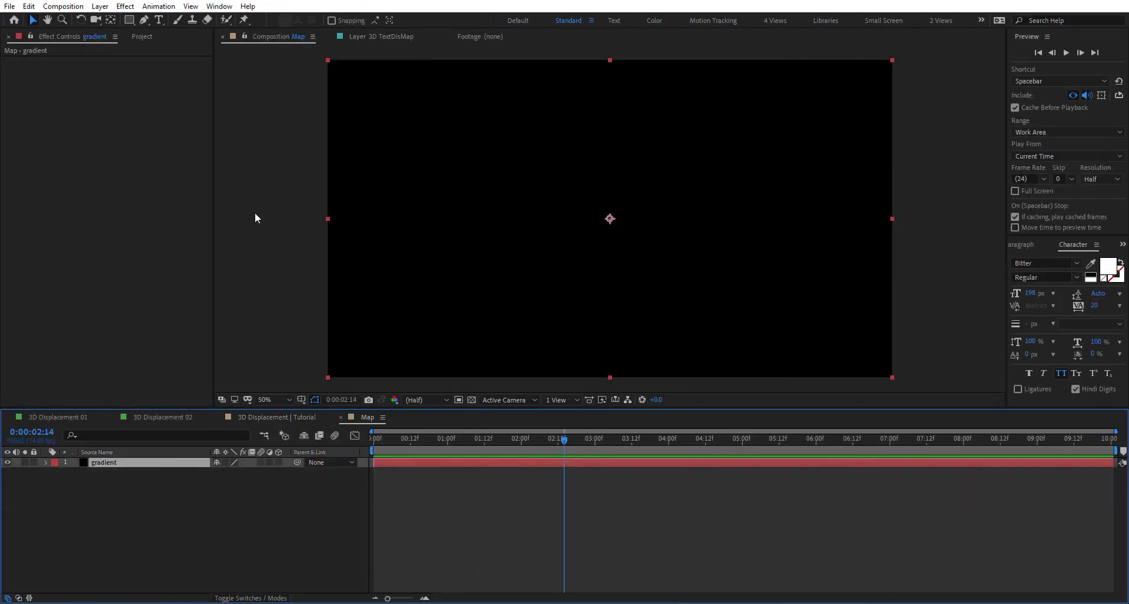
{"action": "left_click", "coordinate": [129, 19]}
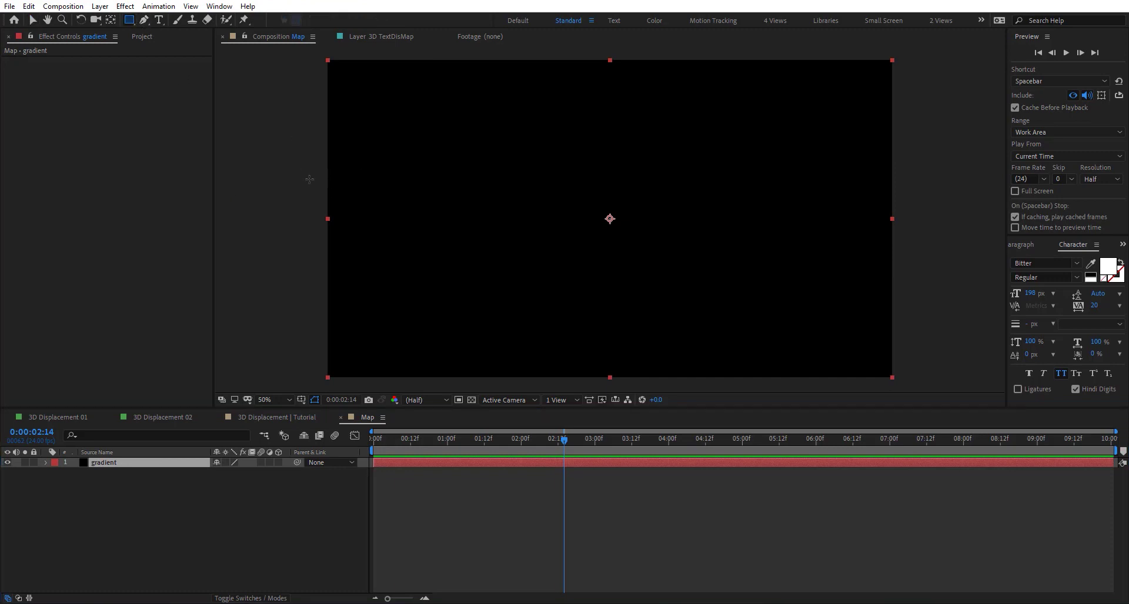
{"action": "left_click_drag", "start_coordinate": [300, 174], "coordinate": [939, 285]}
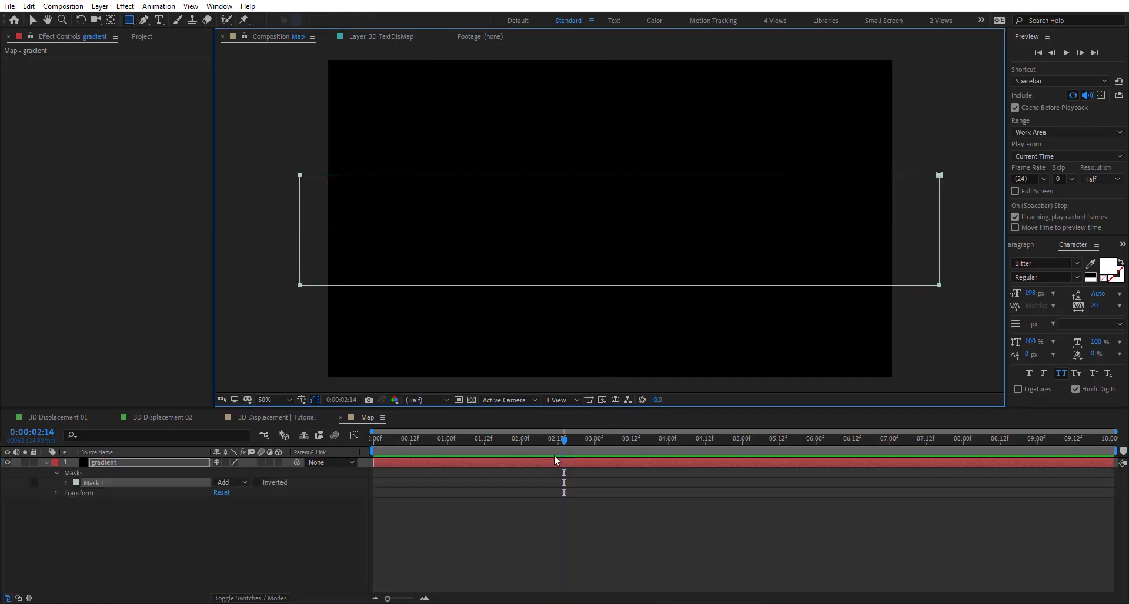
Step: Apply Gradient Ramp, placing its start and end at the band edges (960,400 to 960,772)
{"action": "key", "text": "ctrl+space"}
{"action": "type", "text": "fil"}
{"action": "key", "text": "BackSpace"}
{"action": "key", "text": "BackSpace"}
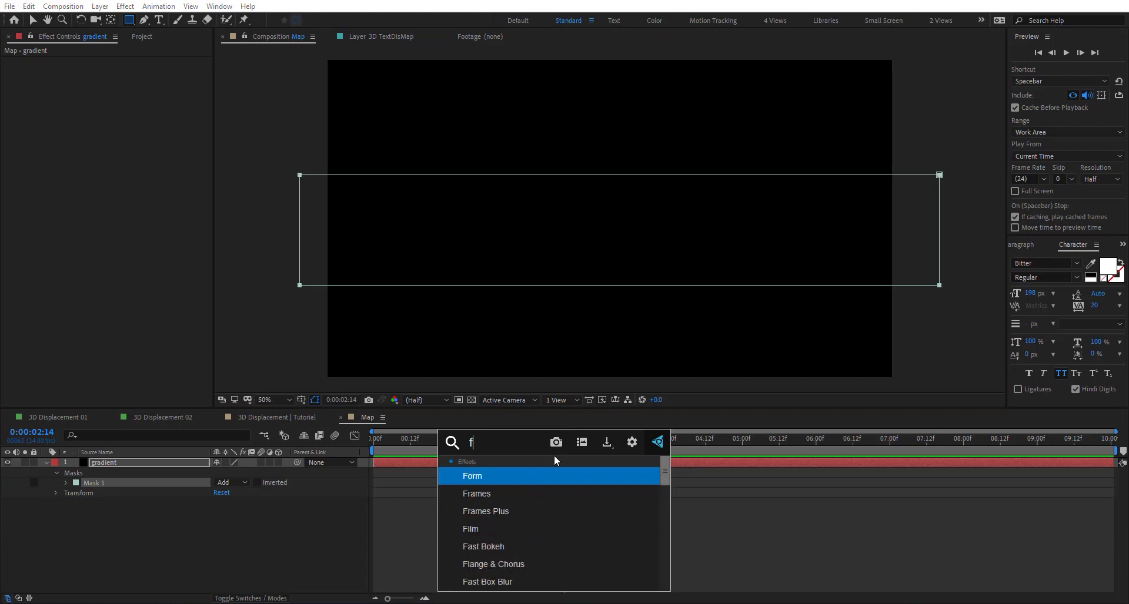
{"action": "key", "text": "BackSpace"}
{"action": "type", "text": "gr"}
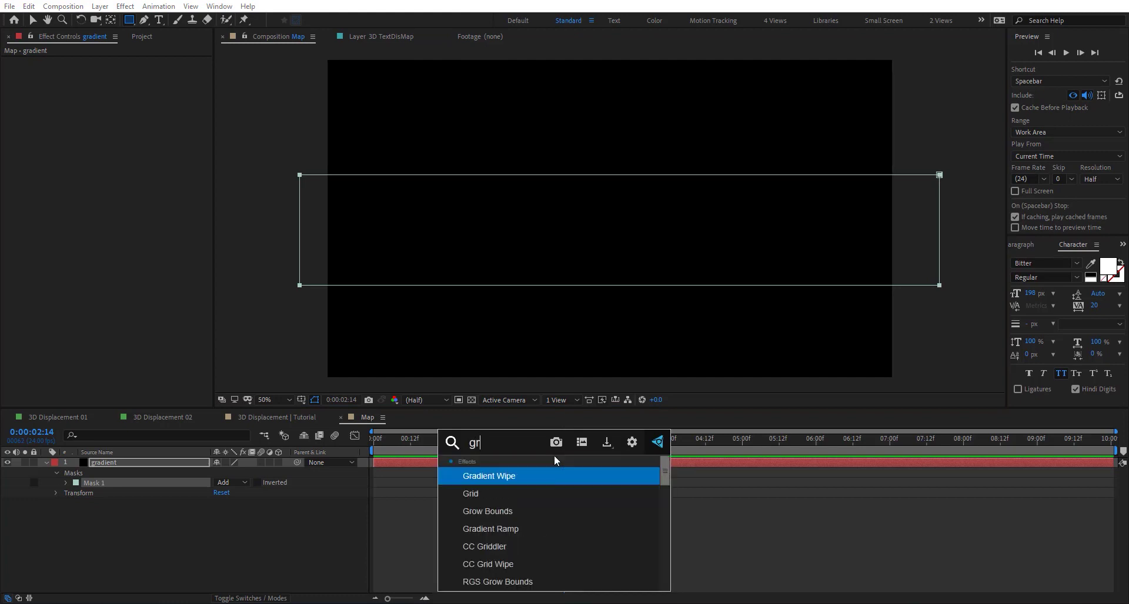
{"action": "type", "text": "a"}
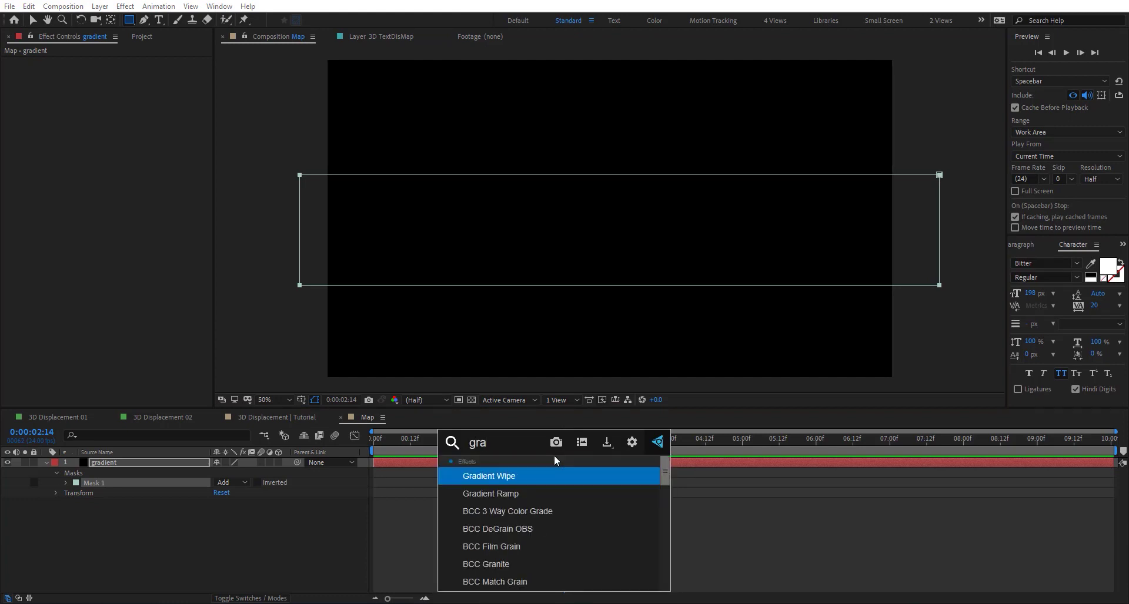
{"action": "key", "text": "Down"}
{"action": "key", "text": "Return"}
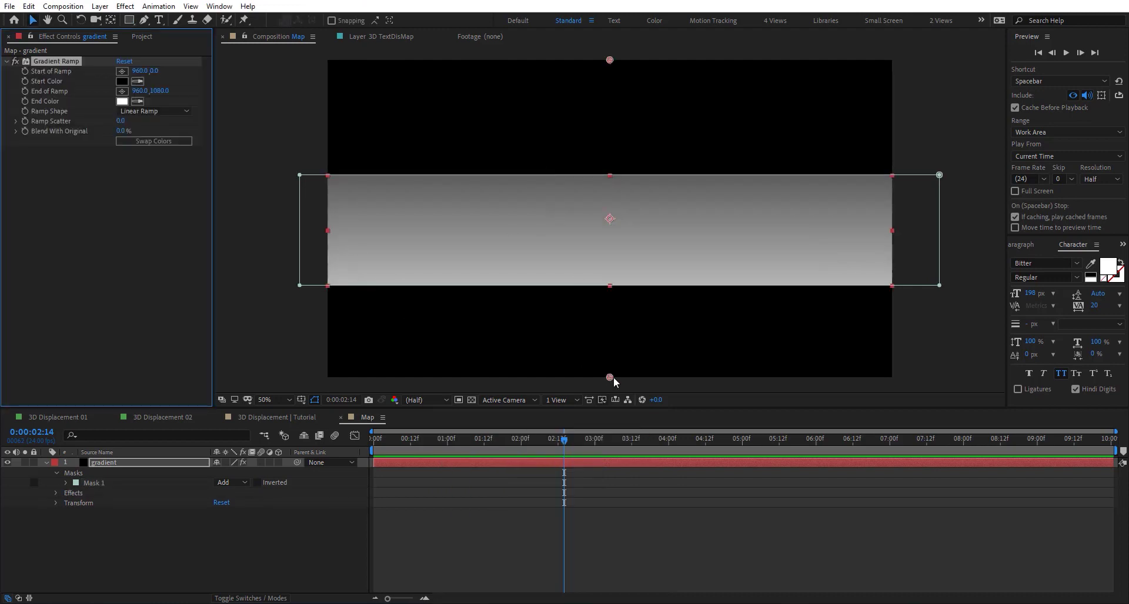
{"action": "left_click_drag", "start_coordinate": [609, 377], "coordinate": [610, 288]}
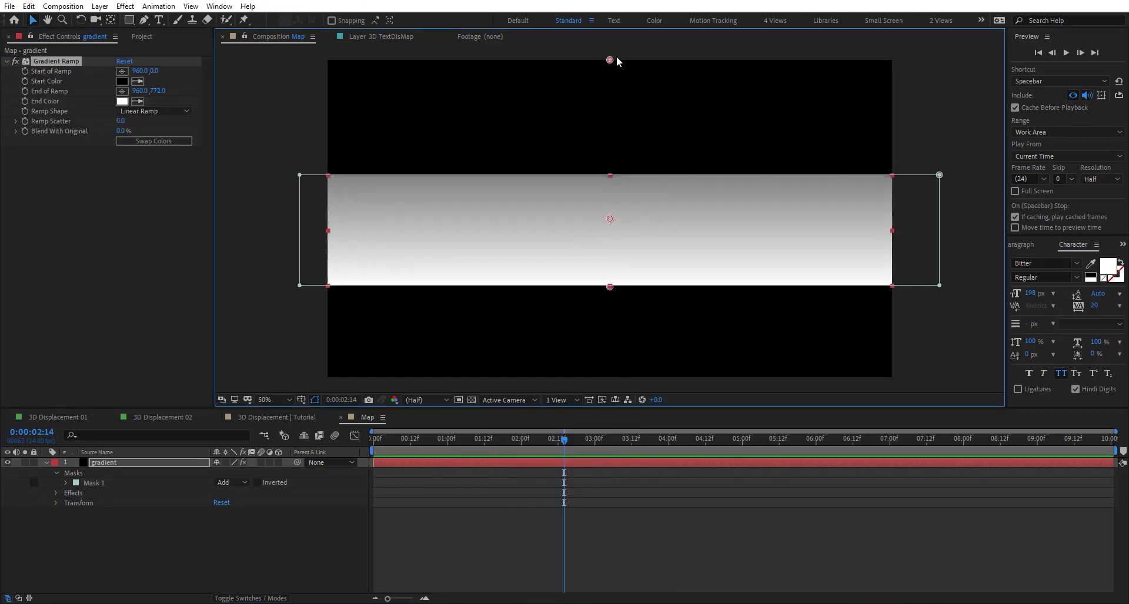
{"action": "left_click_drag", "start_coordinate": [609, 61], "coordinate": [610, 177]}
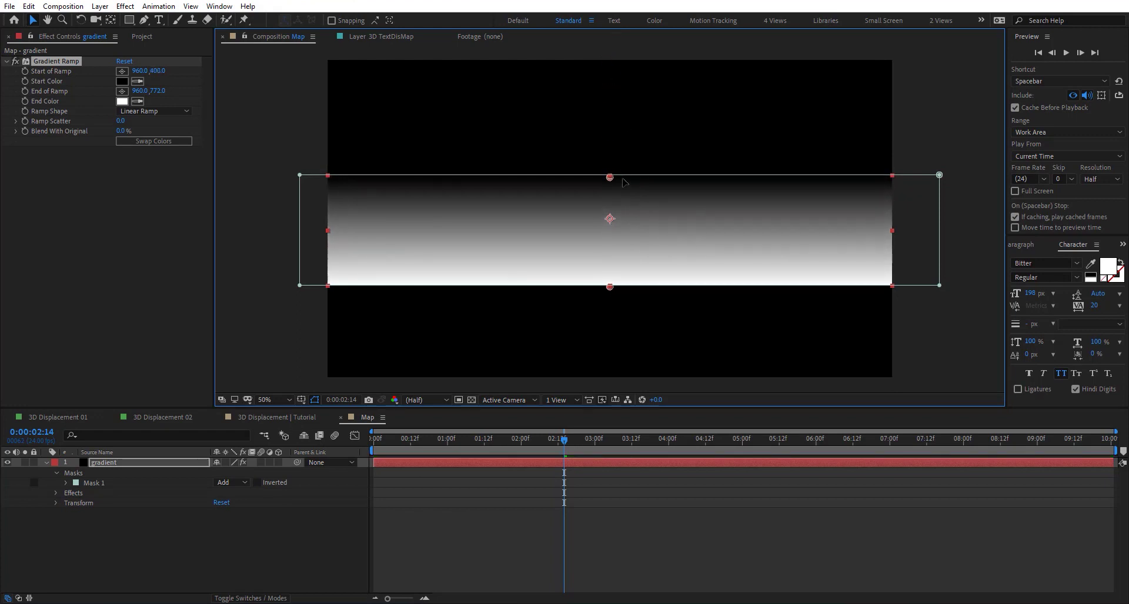
Step: Keyframe the gradient band's Position from Y -291 at 0:00 to Y 1263 at 2:20
{"action": "left_click", "coordinate": [196, 464]}
{"action": "key", "text": "p"}
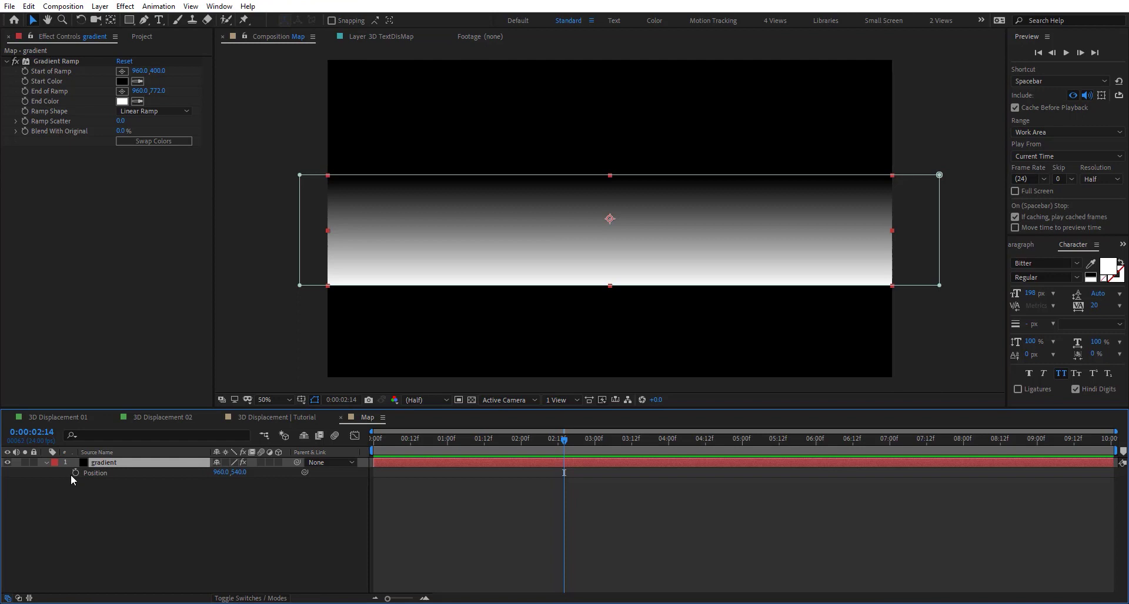
{"action": "left_click", "coordinate": [118, 477]}
{"action": "left_click", "coordinate": [74, 472]}
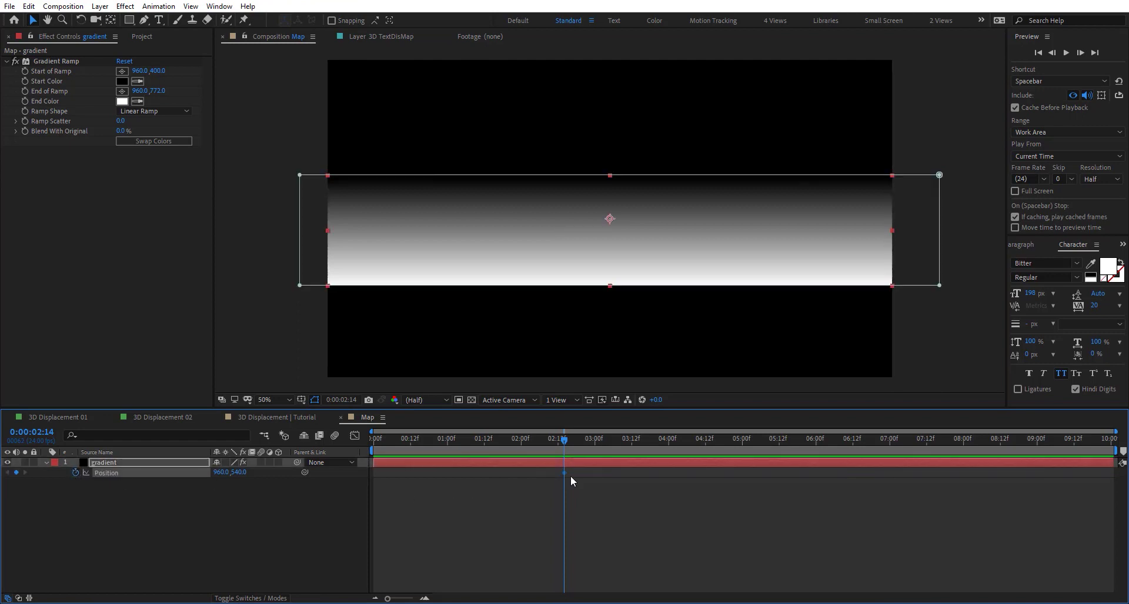
{"action": "left_click_drag", "start_coordinate": [563, 474], "coordinate": [374, 473]}
{"action": "key", "text": "Home"}
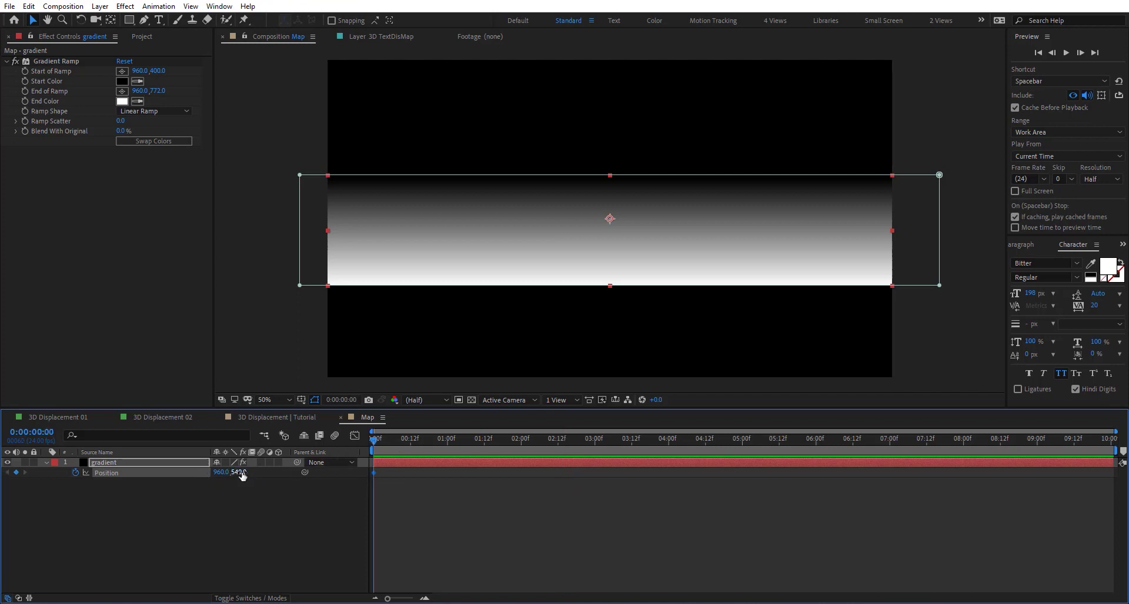
{"action": "left_click_drag", "start_coordinate": [242, 473], "coordinate": [189, 477]}
{"action": "scroll", "coordinate": [440, 367], "scroll_direction": "down", "scroll_amount": 4}
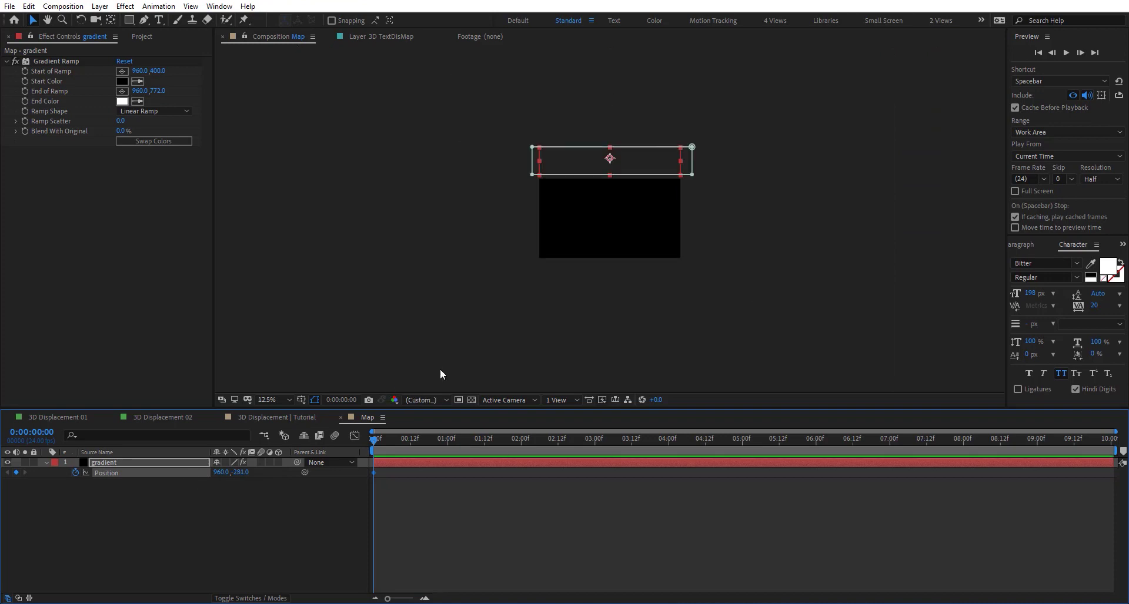
{"action": "left_click_drag", "start_coordinate": [529, 445], "coordinate": [582, 446]}
{"action": "left_click_drag", "start_coordinate": [238, 473], "coordinate": [1046, 566]}
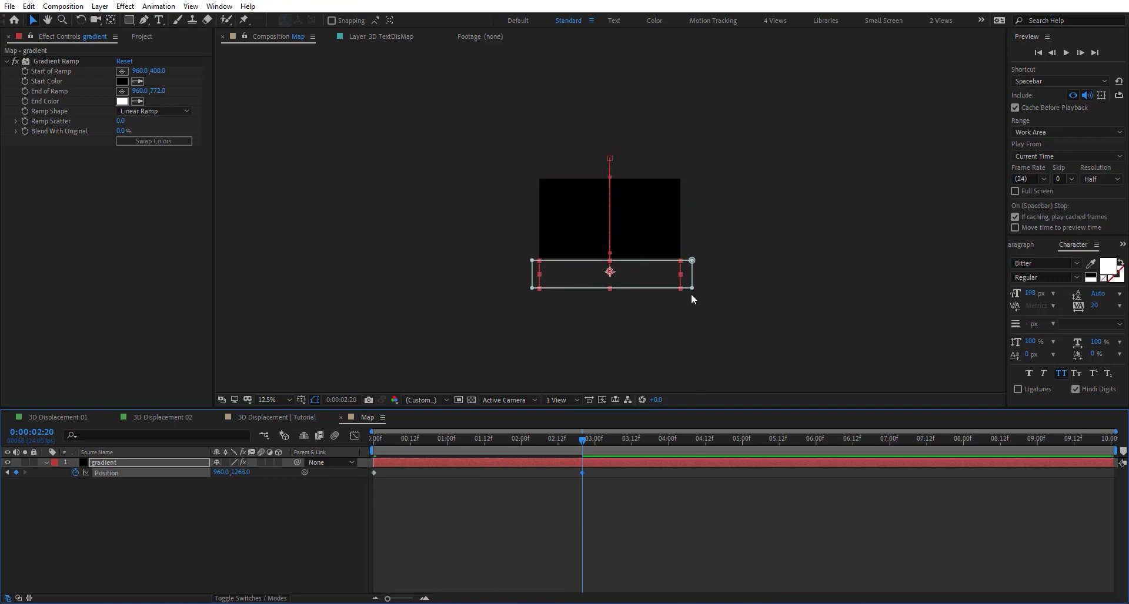
Step: Easy Ease both Position keyframes and add a loopOut cycle expression to Position
{"action": "scroll", "coordinate": [688, 294], "scroll_direction": "up", "scroll_amount": 2}
{"action": "left_click_drag", "start_coordinate": [592, 514], "coordinate": [339, 432]}
{"action": "key", "text": "F9"}
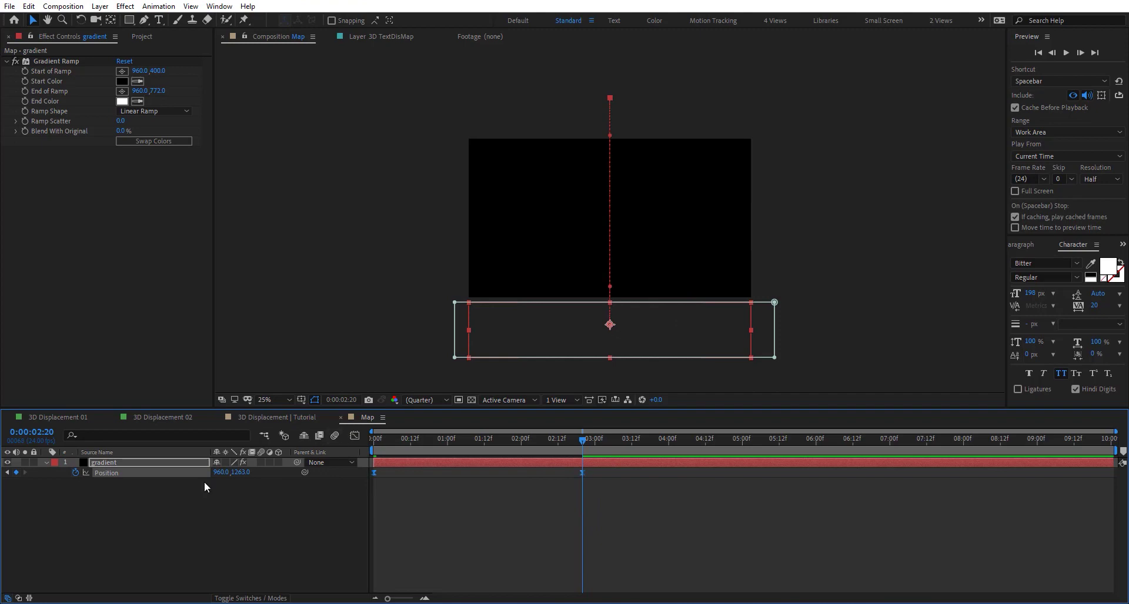
{"action": "left_click", "coordinate": [75, 472], "text": "alt"}
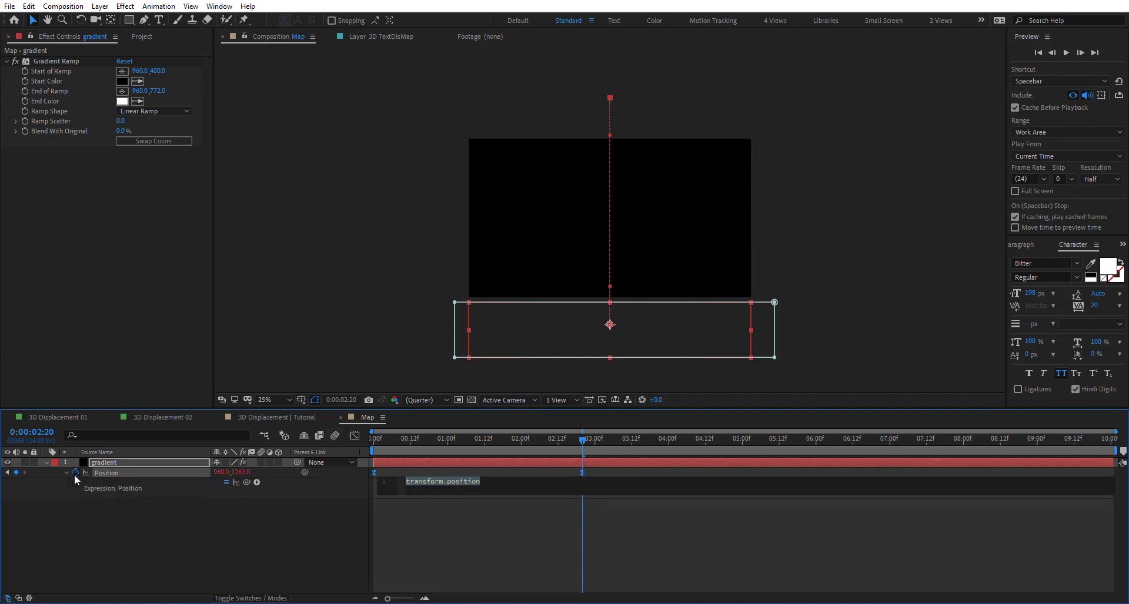
{"action": "left_click", "coordinate": [258, 482]}
{"action": "mouse_move", "coordinate": [324, 417]}
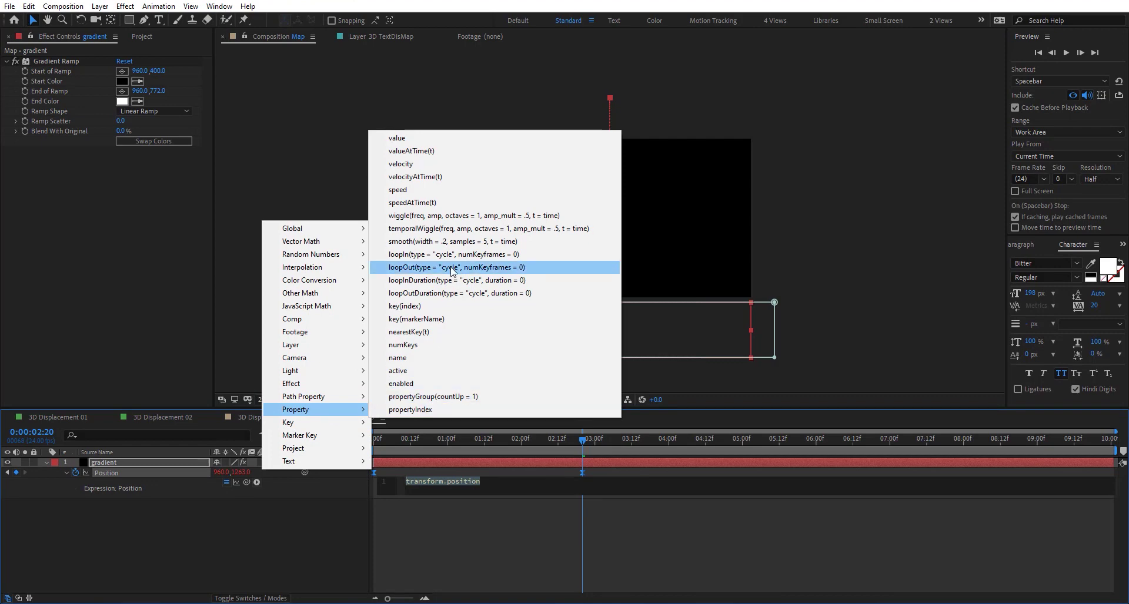
{"action": "left_click", "coordinate": [452, 268]}
Step: Preview the looping gradient sweep and check the band mid-motion
{"action": "left_click_drag", "start_coordinate": [440, 442], "coordinate": [884, 481]}
{"action": "key", "text": "space"}
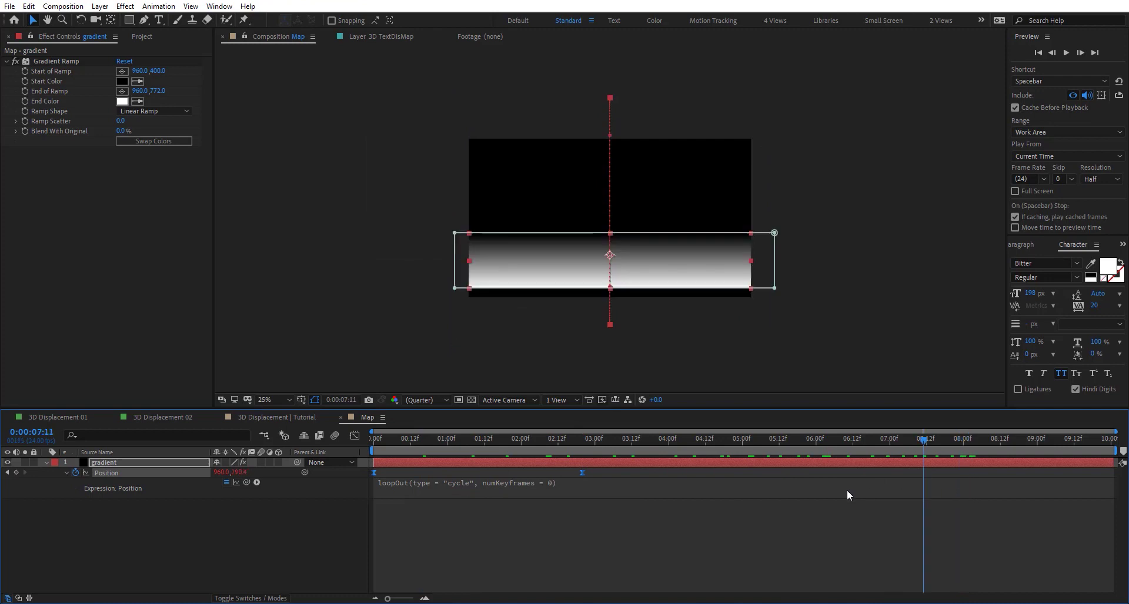
{"action": "key", "text": "space"}
{"action": "left_click_drag", "start_coordinate": [652, 440], "coordinate": [675, 440]}
{"action": "left_click", "coordinate": [574, 514]}
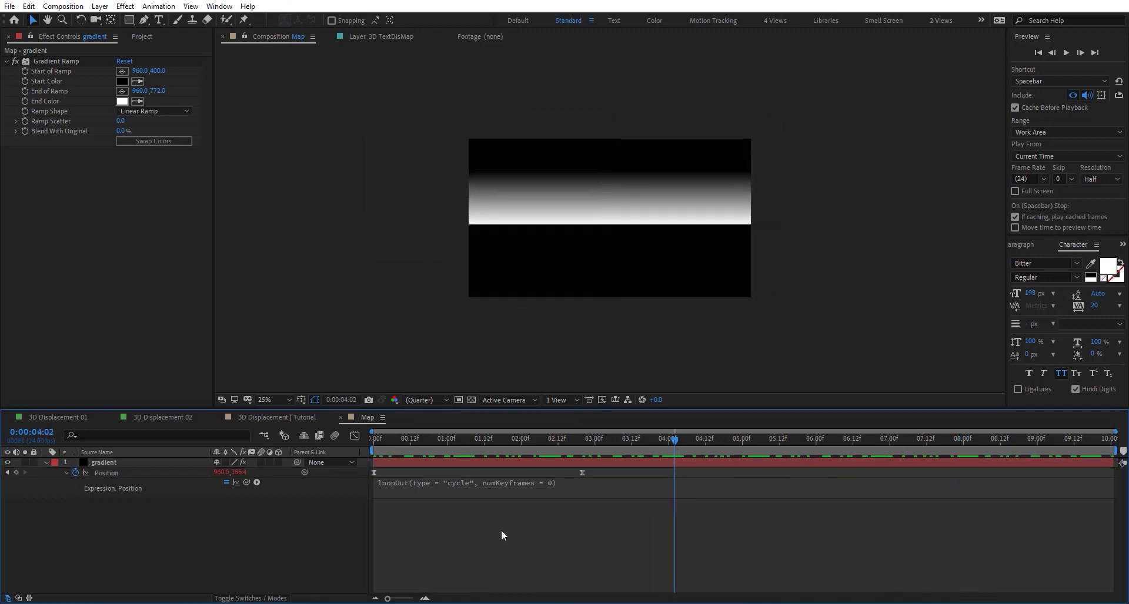
Step: Add an adjustment layer above gradient named 'BLur'
{"action": "key", "text": "ctrl+alt+y"}
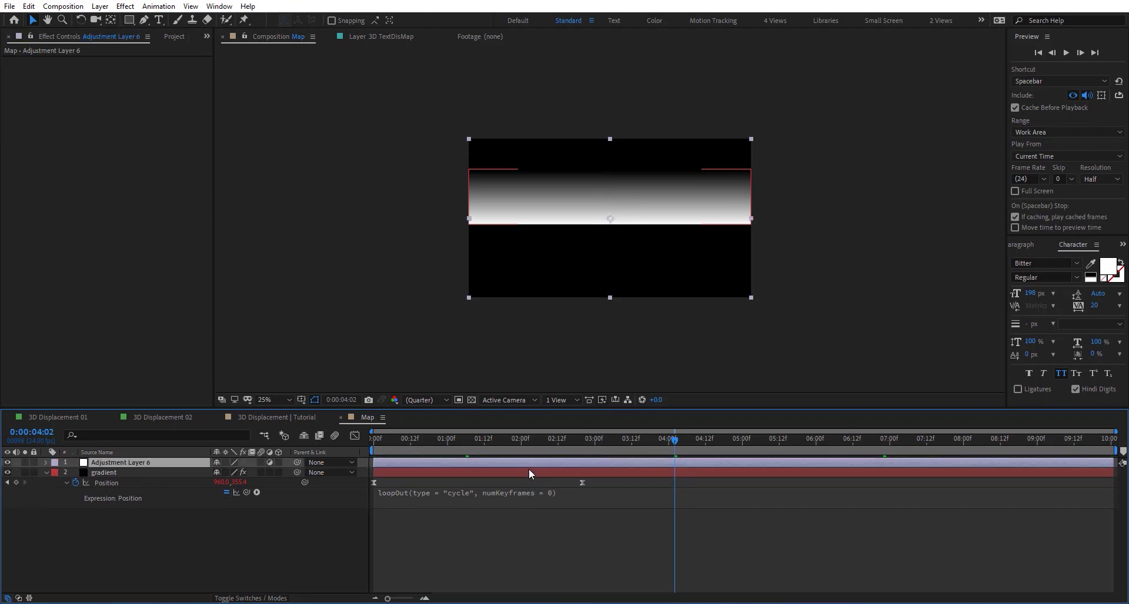
{"action": "key", "text": "Return"}
{"action": "type", "text": "BLur"}
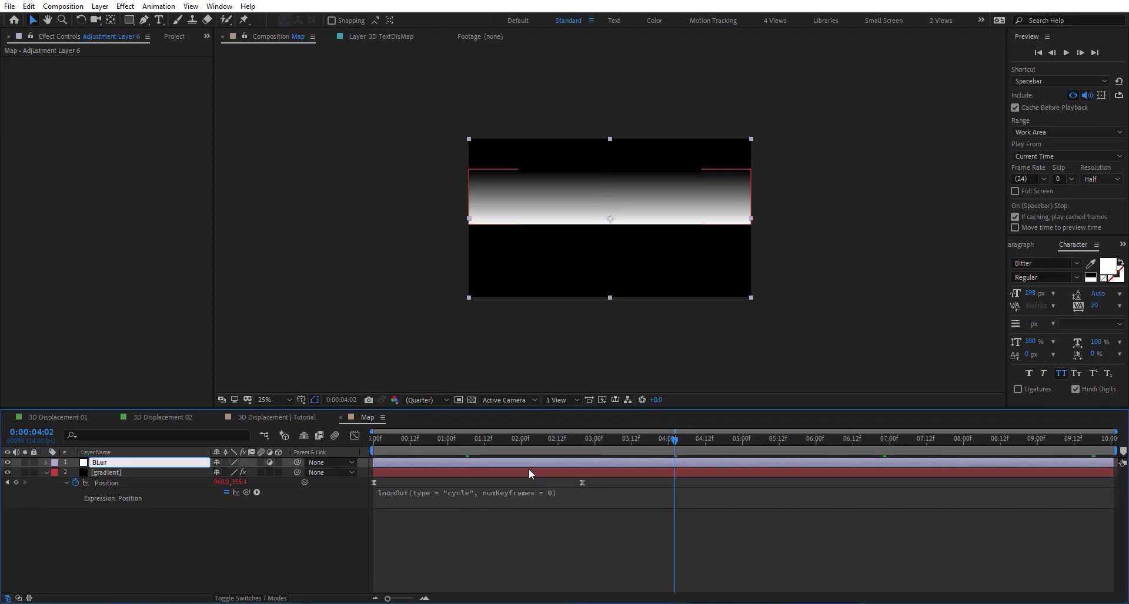
{"action": "key", "text": "Return"}
Step: Apply Fast Box Blur with Blur Radius 50 and Repeat Edge Pixels on
{"action": "key", "text": "ctrl+space"}
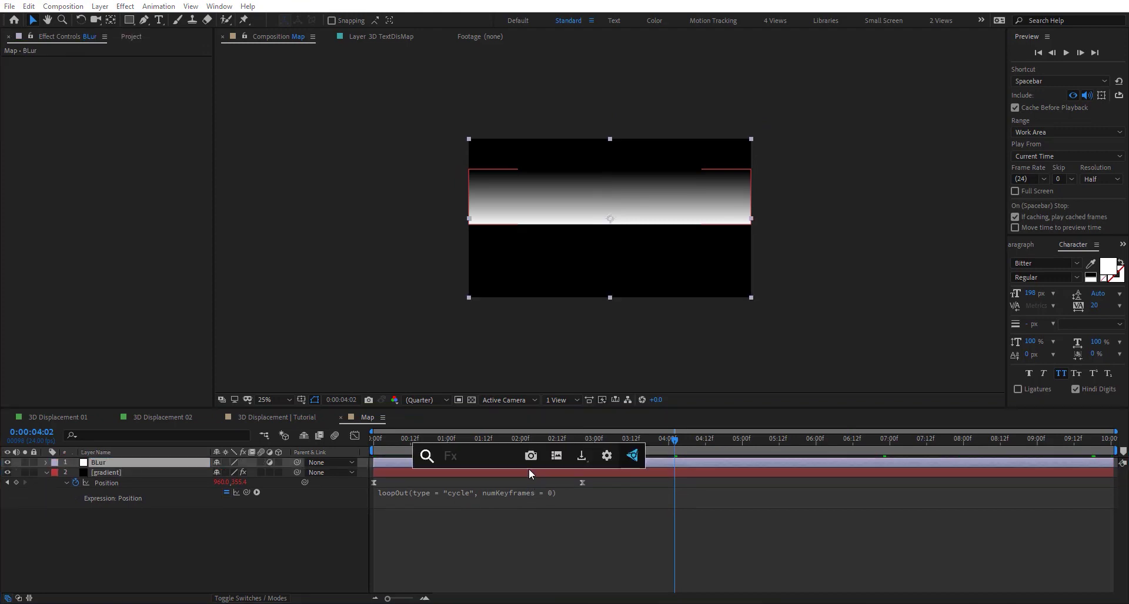
{"action": "type", "text": "fas"}
{"action": "key", "text": "Down"}
{"action": "key", "text": "Return"}
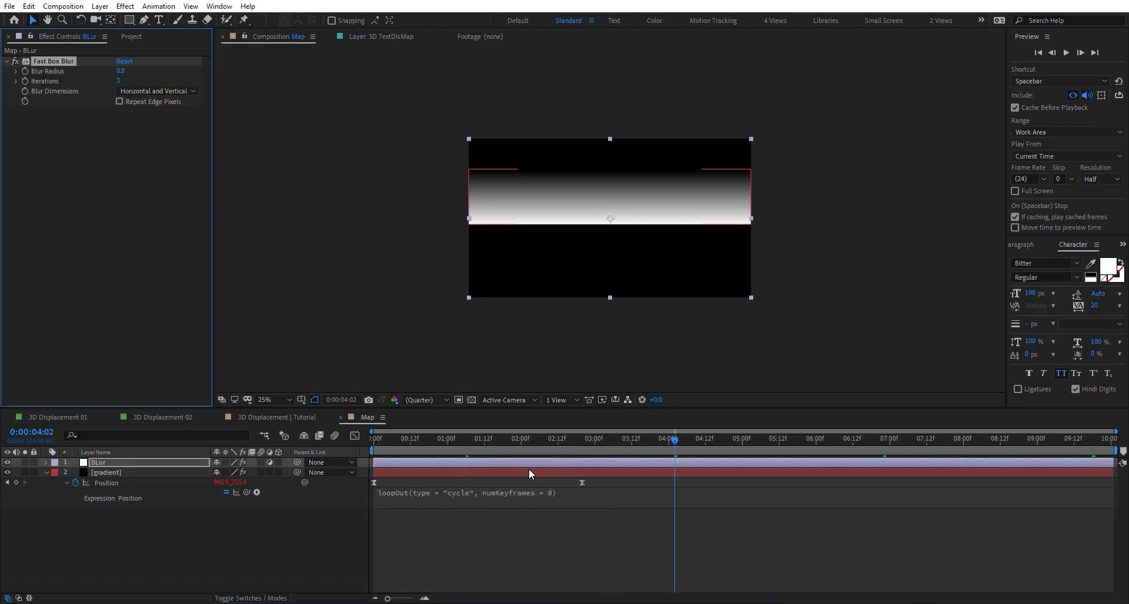
{"action": "left_click", "coordinate": [120, 72]}
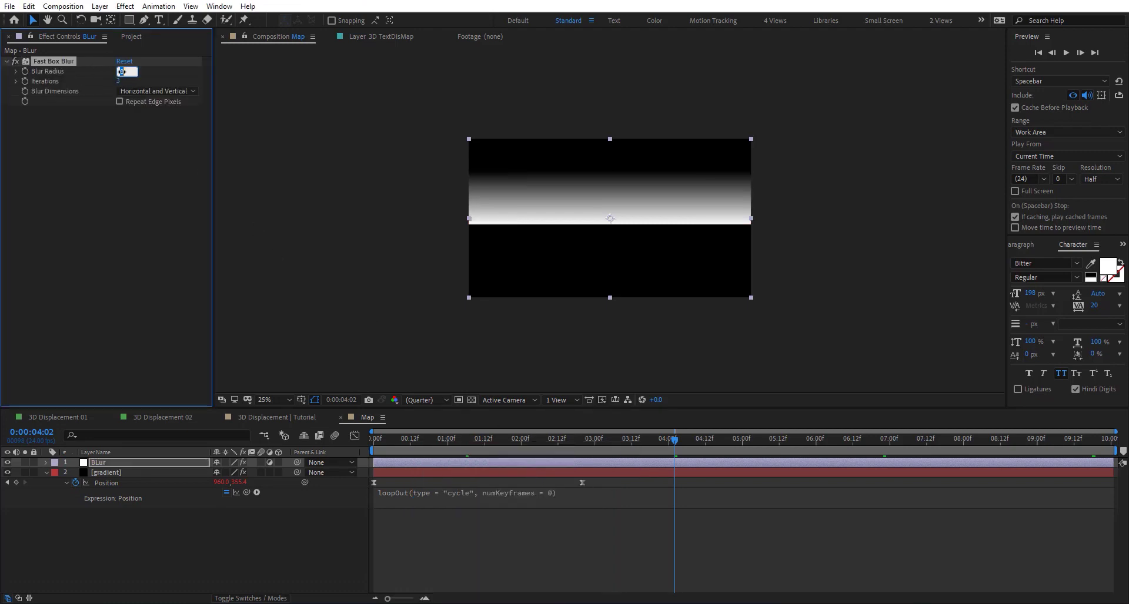
{"action": "type", "text": "8"}
{"action": "key", "text": "Return"}
{"action": "left_click", "coordinate": [119, 101]}
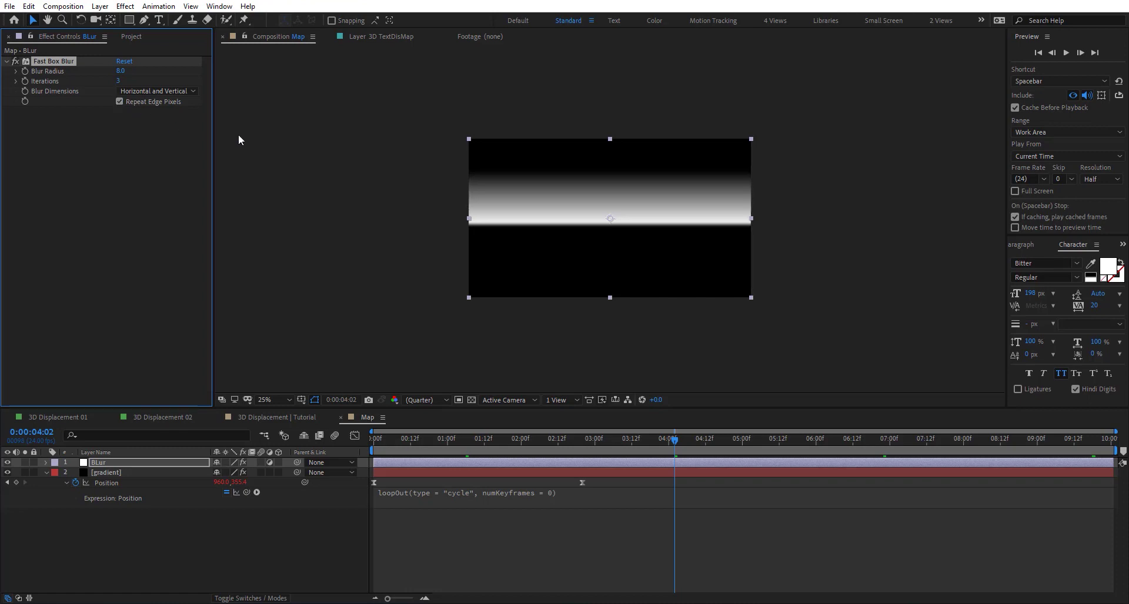
{"action": "left_click", "coordinate": [121, 71]}
{"action": "type", "text": "50"}
{"action": "key", "text": "Return"}
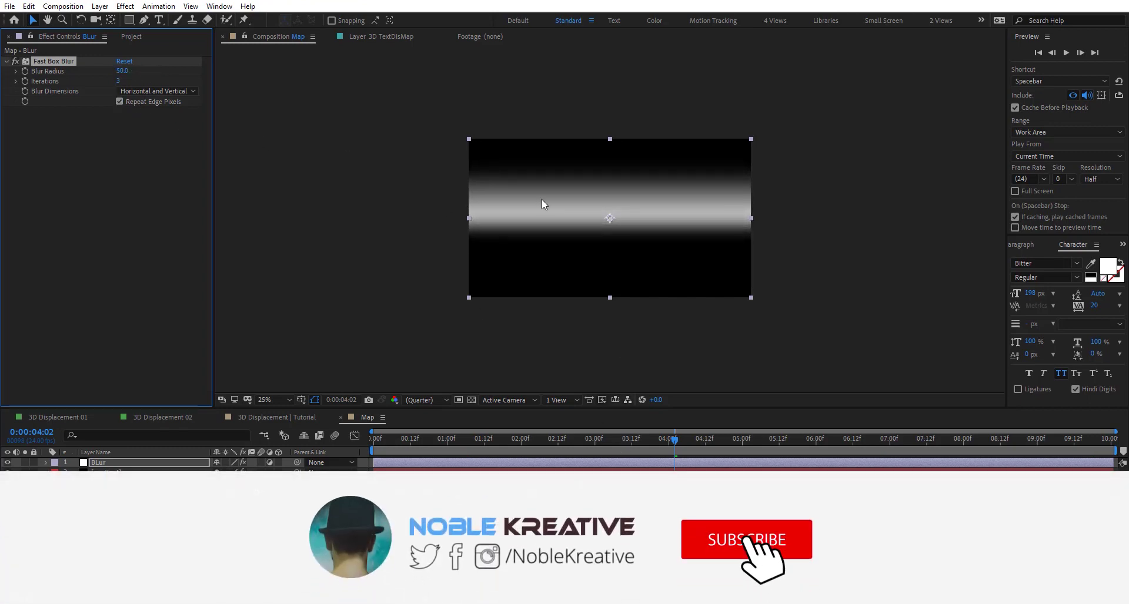
Step: Scrub to check the blurred band, view at 50%, and return to the main tutorial comp
{"action": "left_click_drag", "start_coordinate": [659, 440], "coordinate": [465, 441]}
{"action": "left_click_drag", "start_coordinate": [561, 449], "coordinate": [703, 447]}
{"action": "key", "text": "period"}
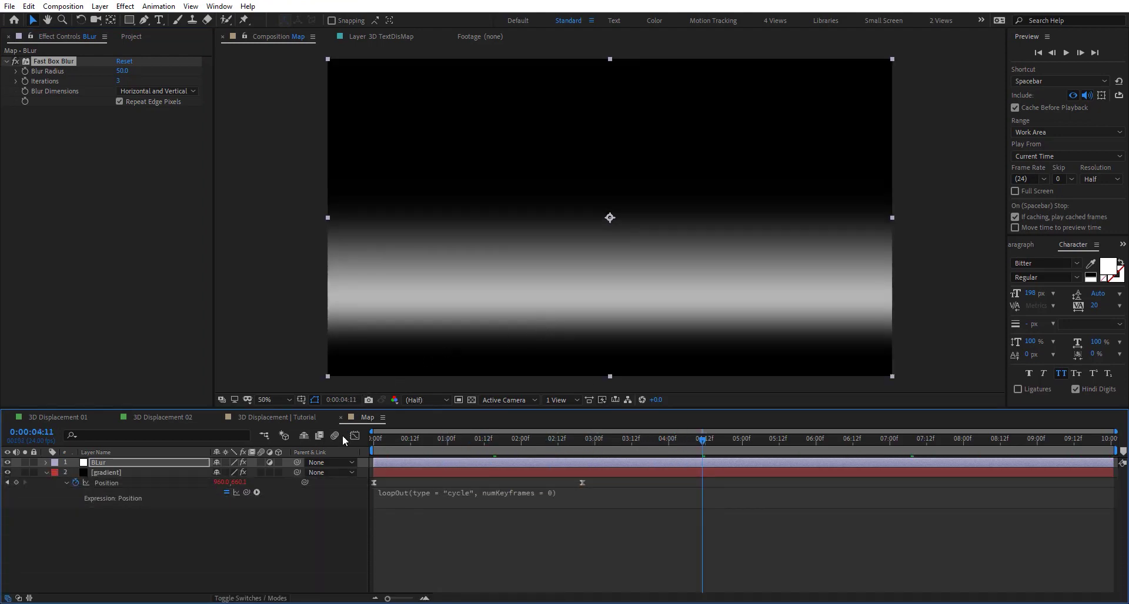
{"action": "left_click", "coordinate": [341, 418]}
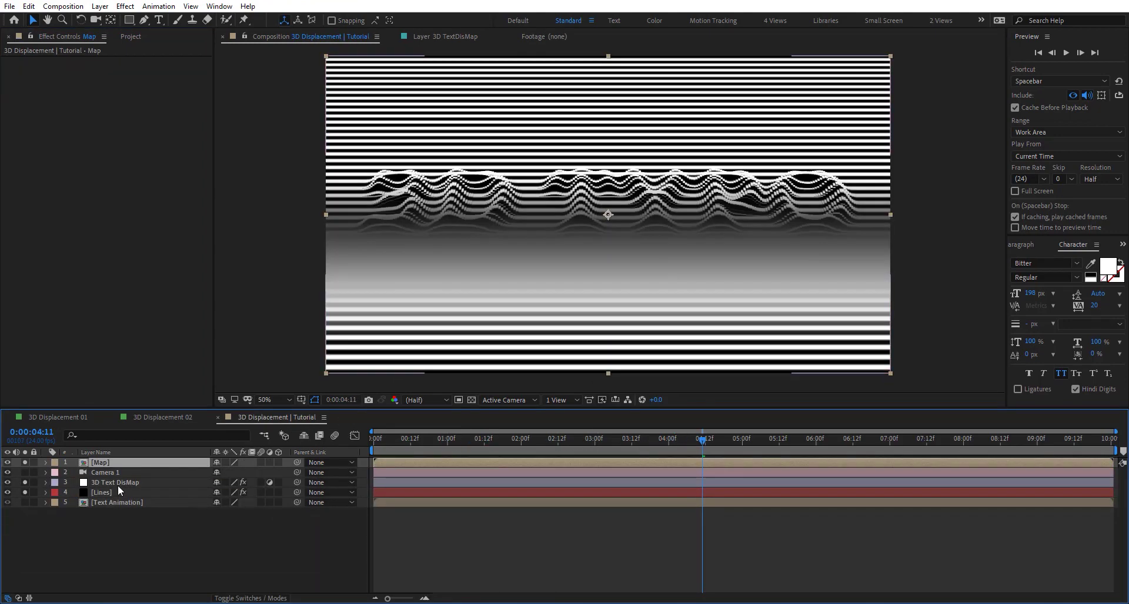
Step: Hide Map, move it to the bottom, and add an adjustment layer named '3D transmap'
{"action": "left_click", "coordinate": [24, 463]}
{"action": "left_click_drag", "start_coordinate": [112, 464], "coordinate": [118, 539]}
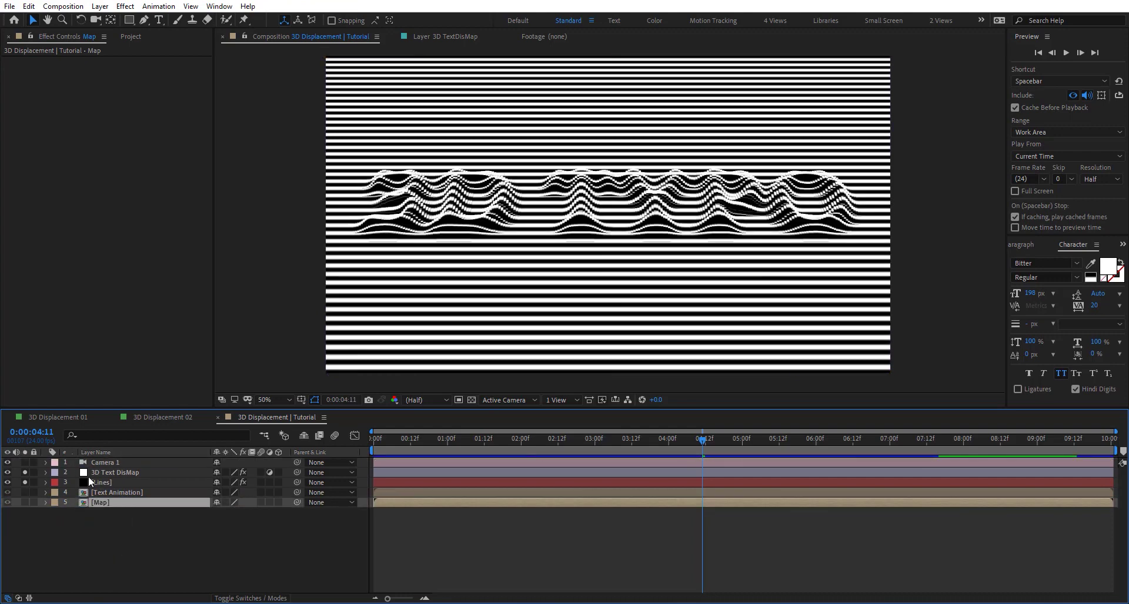
{"action": "left_click", "coordinate": [122, 470]}
{"action": "key", "text": "ctrl+alt+y"}
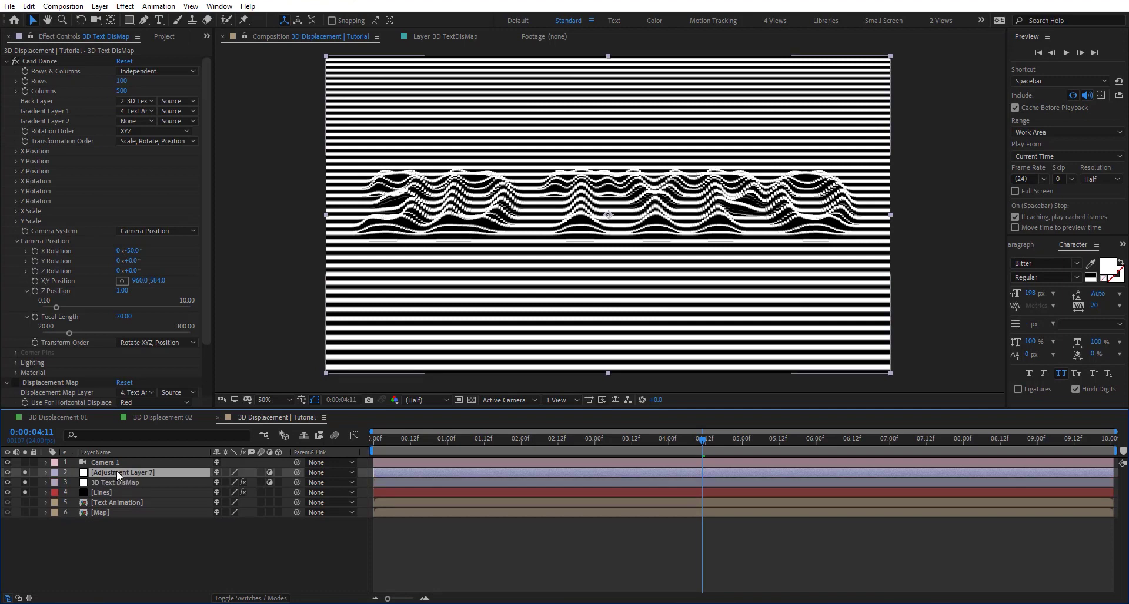
{"action": "key", "text": "Return"}
{"action": "type", "text": "3D trans"}
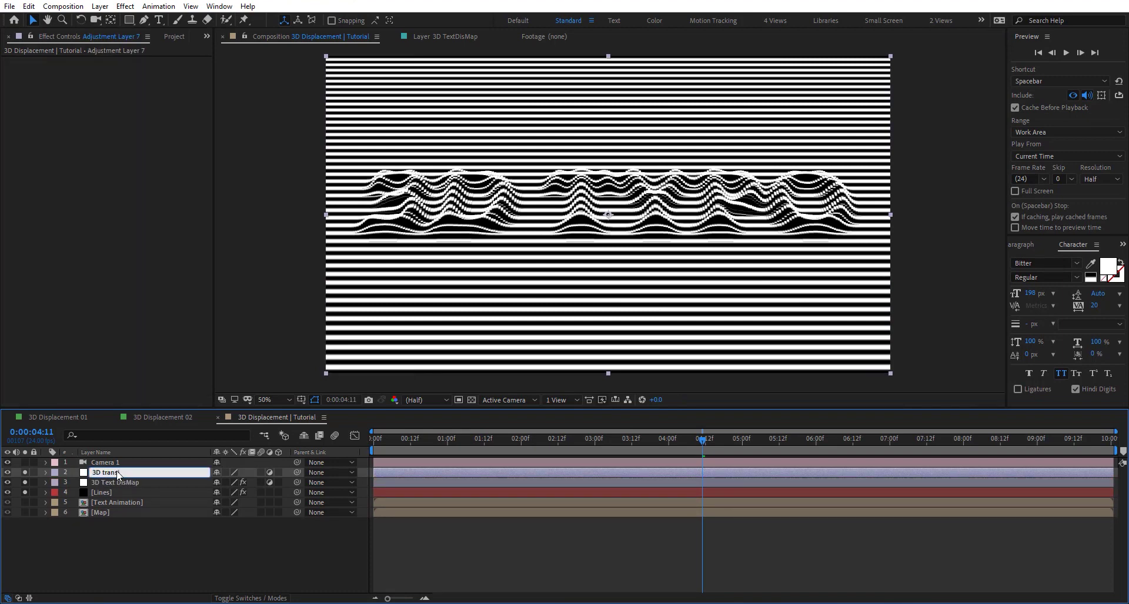
{"action": "type", "text": "map"}
{"action": "key", "text": "Return"}
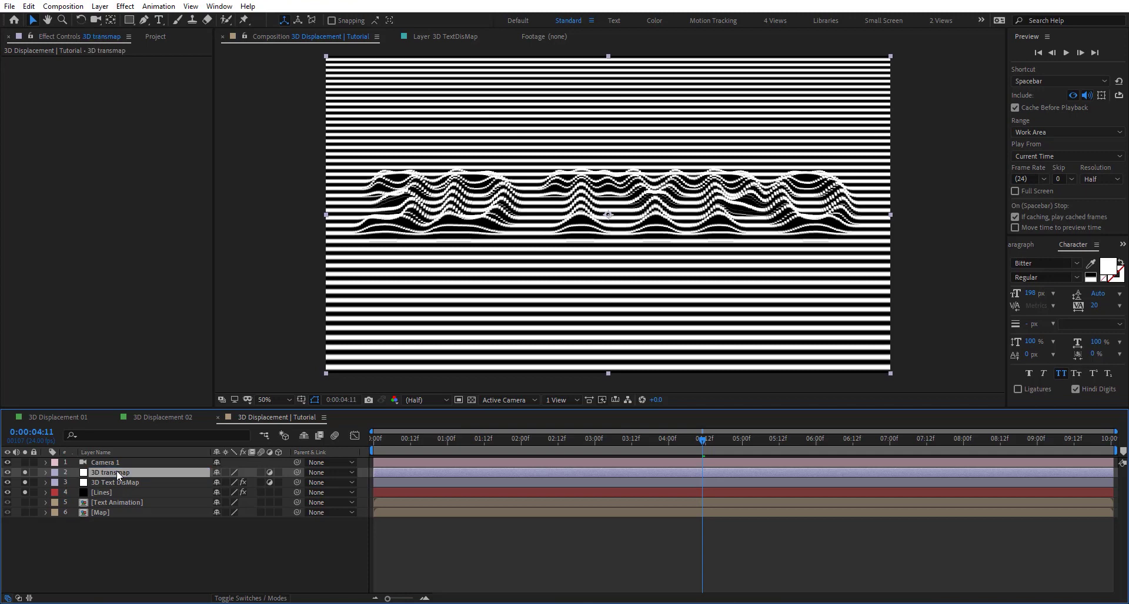
Step: Apply Card Dance with Map as Gradient Layer 1 and Z Position from Intensity 1 at 0.05
{"action": "key", "text": "ctrl+space"}
{"action": "type", "text": "cards"}
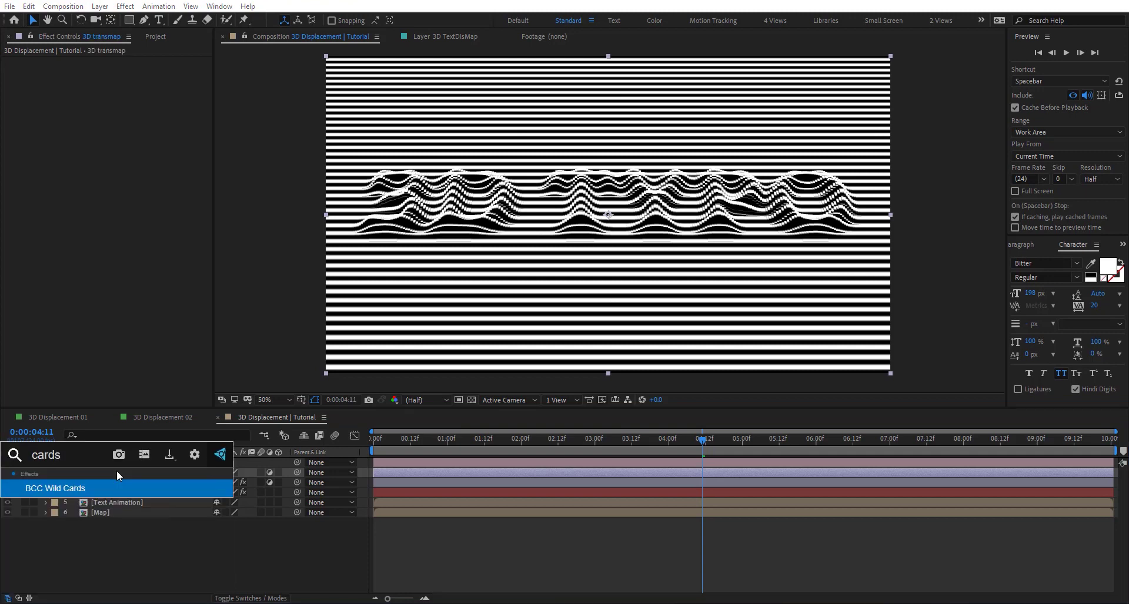
{"action": "key", "text": "BackSpace"}
{"action": "key", "text": "Return"}
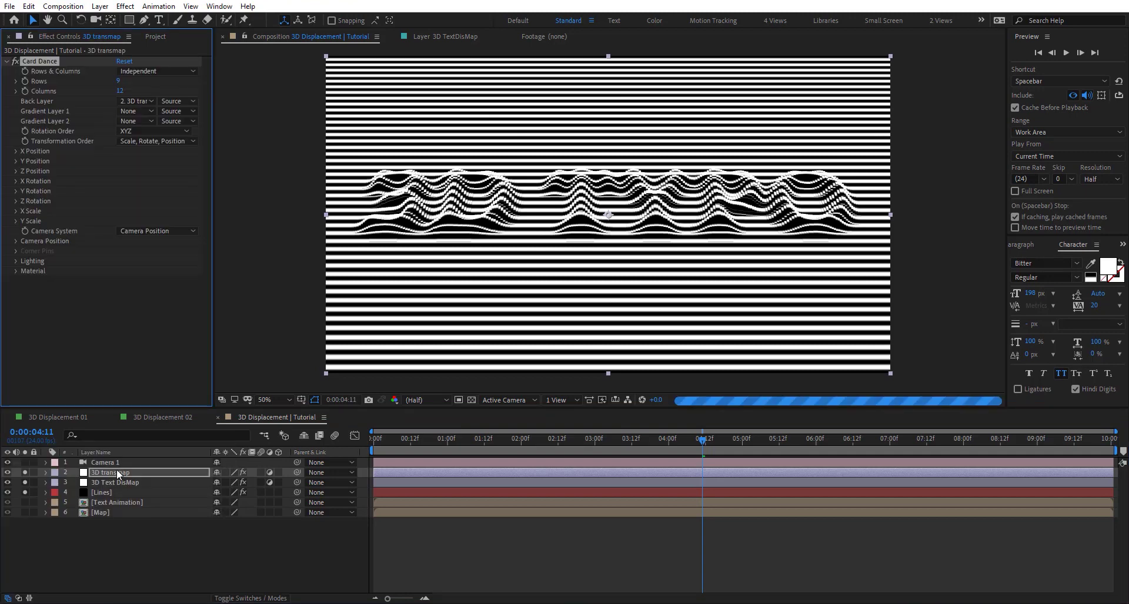
{"action": "left_click", "coordinate": [147, 121]}
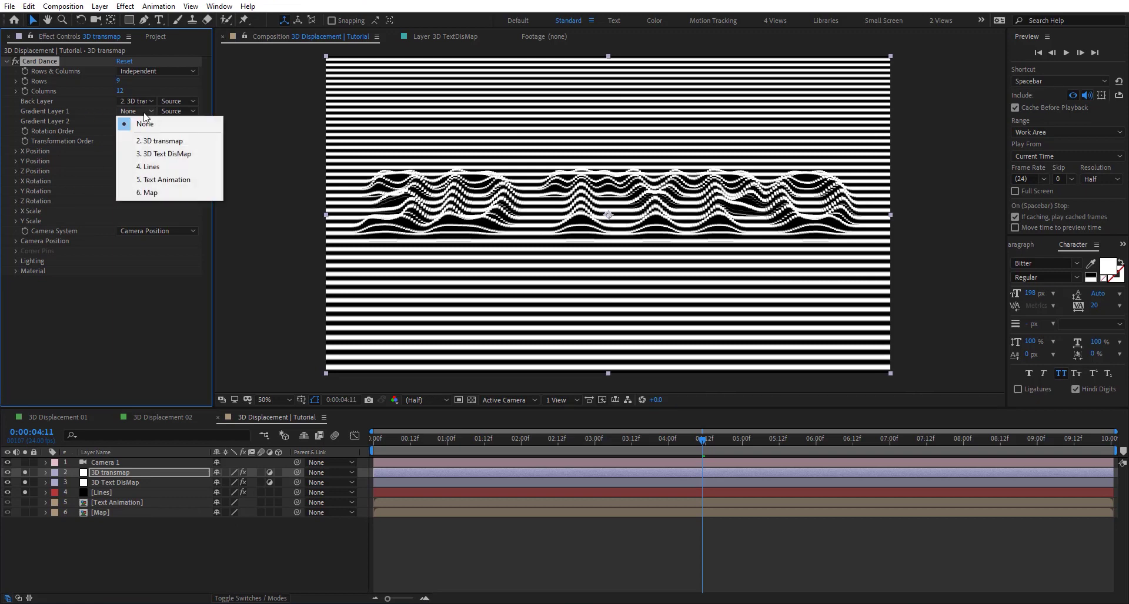
{"action": "left_click", "coordinate": [151, 193]}
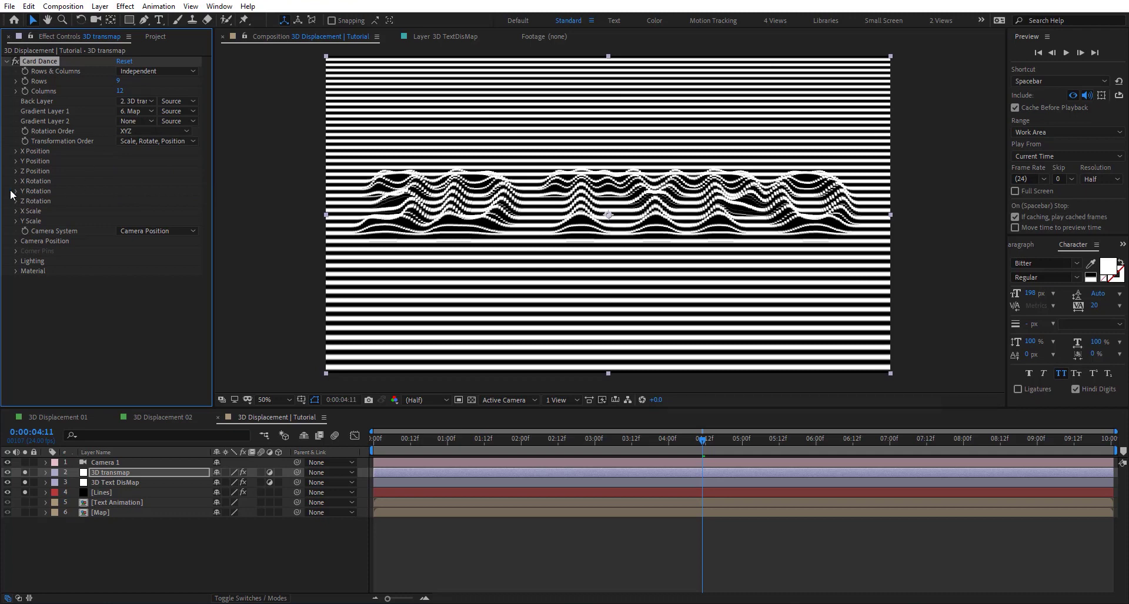
{"action": "left_click", "coordinate": [16, 170]}
{"action": "left_click", "coordinate": [156, 181]}
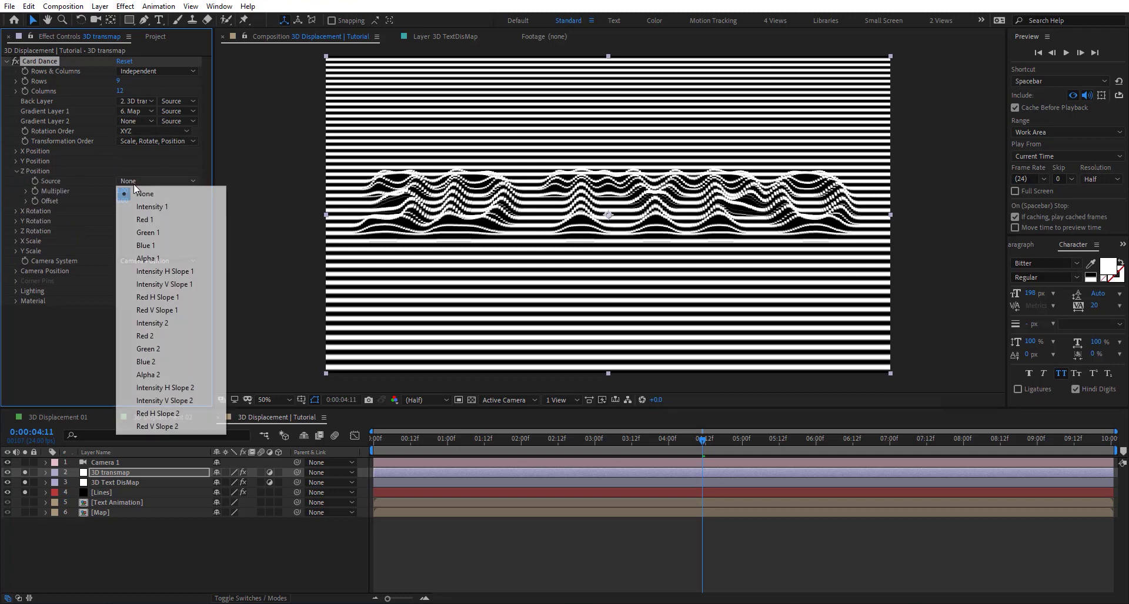
{"action": "left_click", "coordinate": [139, 207]}
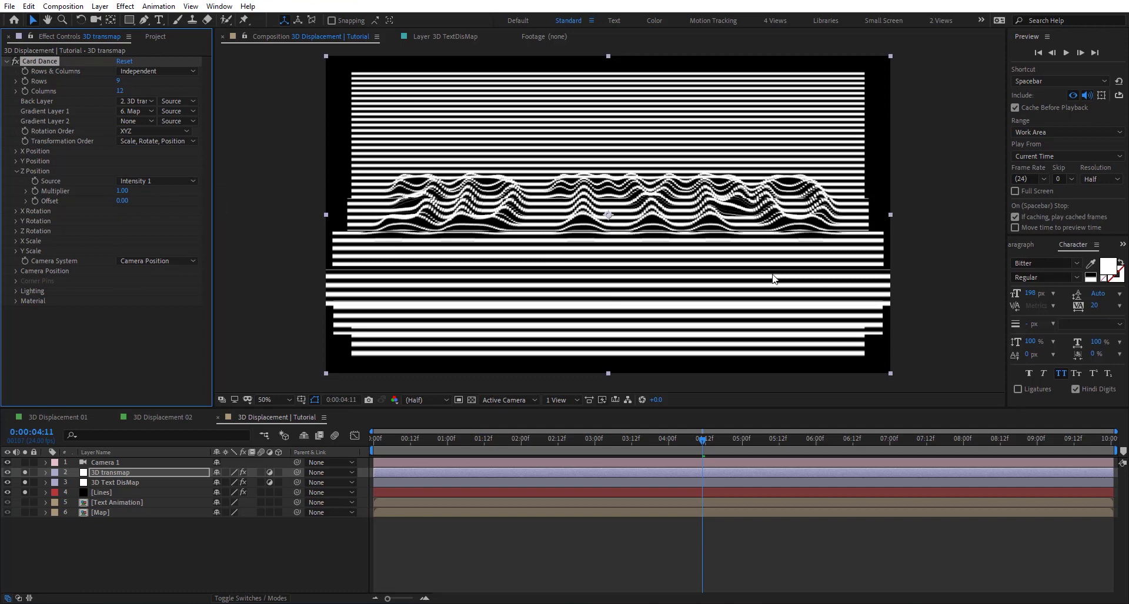
{"action": "left_click", "coordinate": [120, 192]}
{"action": "key", "text": "Return"}
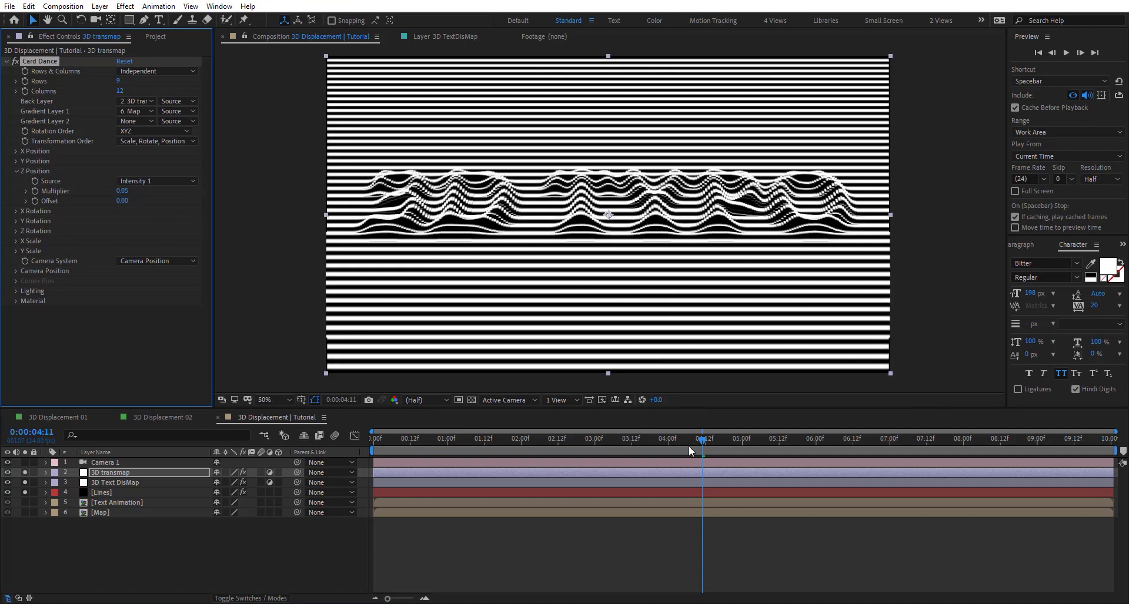
{"action": "left_click", "coordinate": [680, 445]}
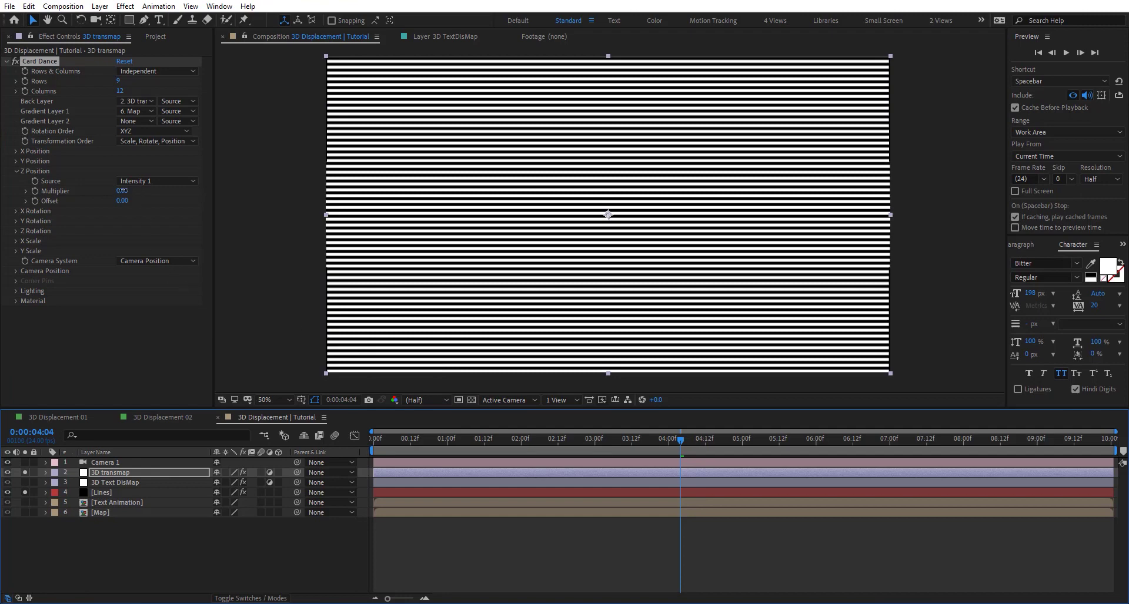
Step: Raise the Card Dance Z multiplier to 0.33 and scrub through time to watch the stripes bend
{"action": "left_click_drag", "start_coordinate": [122, 192], "coordinate": [142, 193]}
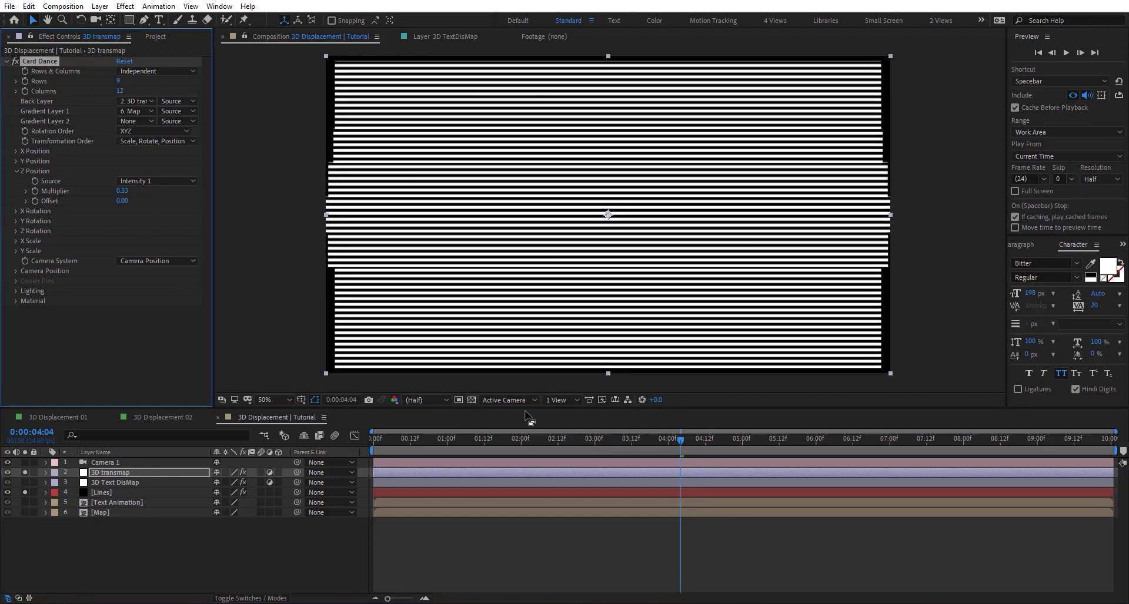
{"action": "left_click_drag", "start_coordinate": [512, 438], "coordinate": [488, 449]}
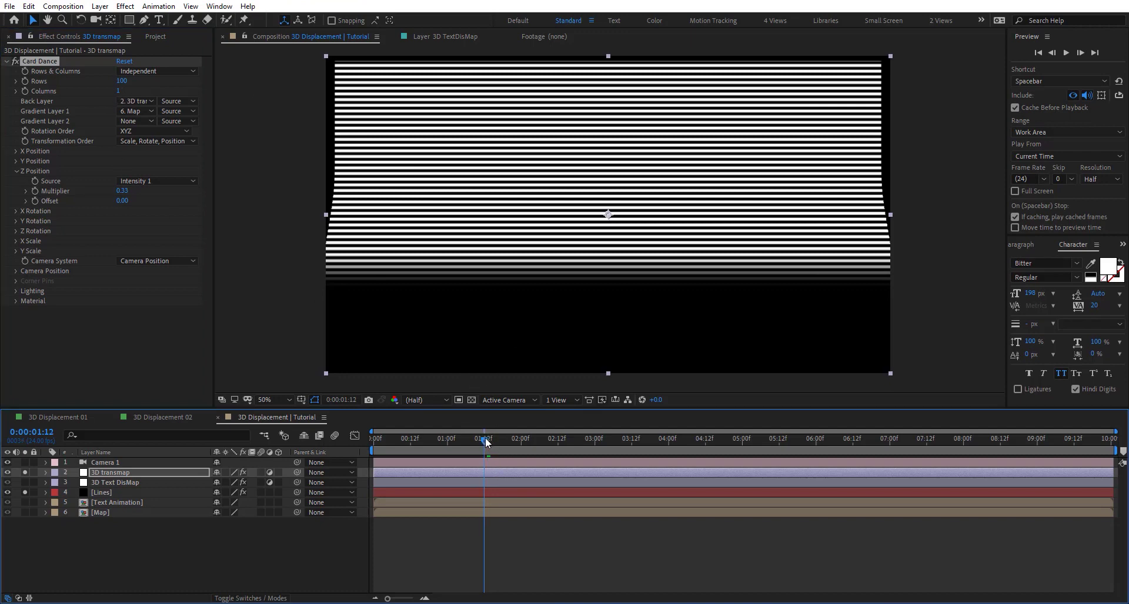
{"action": "left_click_drag", "start_coordinate": [485, 442], "coordinate": [808, 465]}
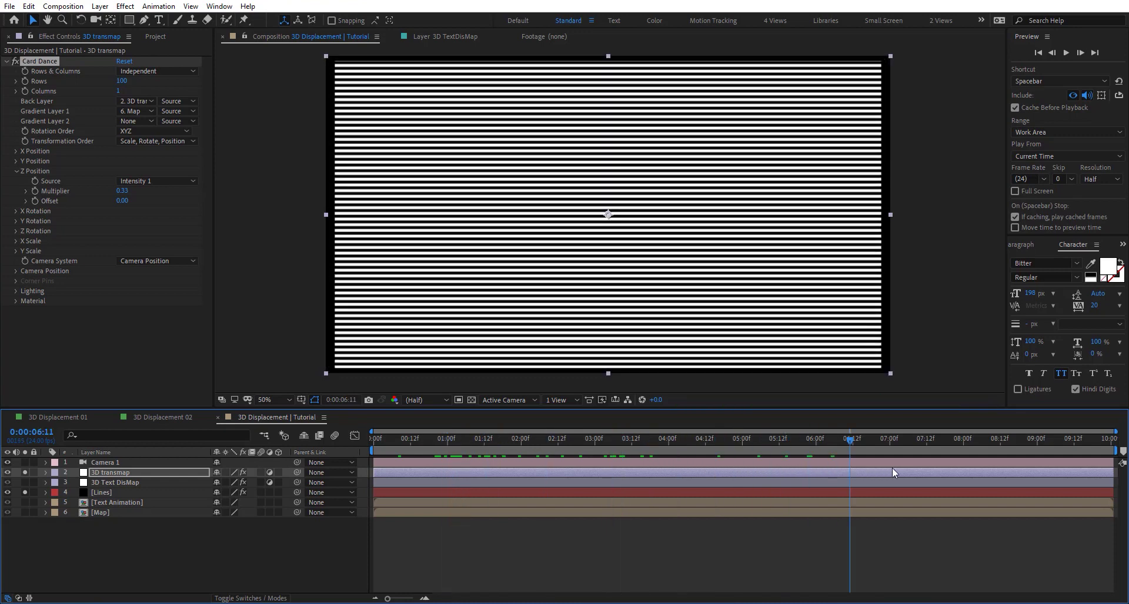
{"action": "left_click_drag", "start_coordinate": [891, 472], "coordinate": [847, 471]}
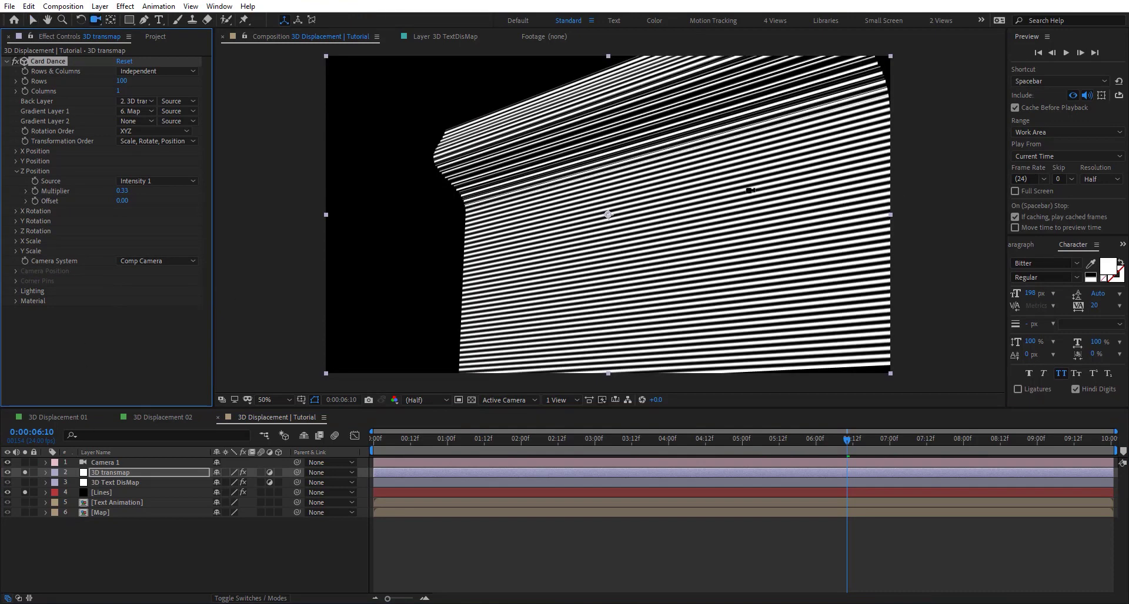
Step: Orbit the view to inspect the waving stripes in 3D, then scrub back to the timeline start
{"action": "left_click_drag", "start_coordinate": [749, 191], "coordinate": [653, 199]}
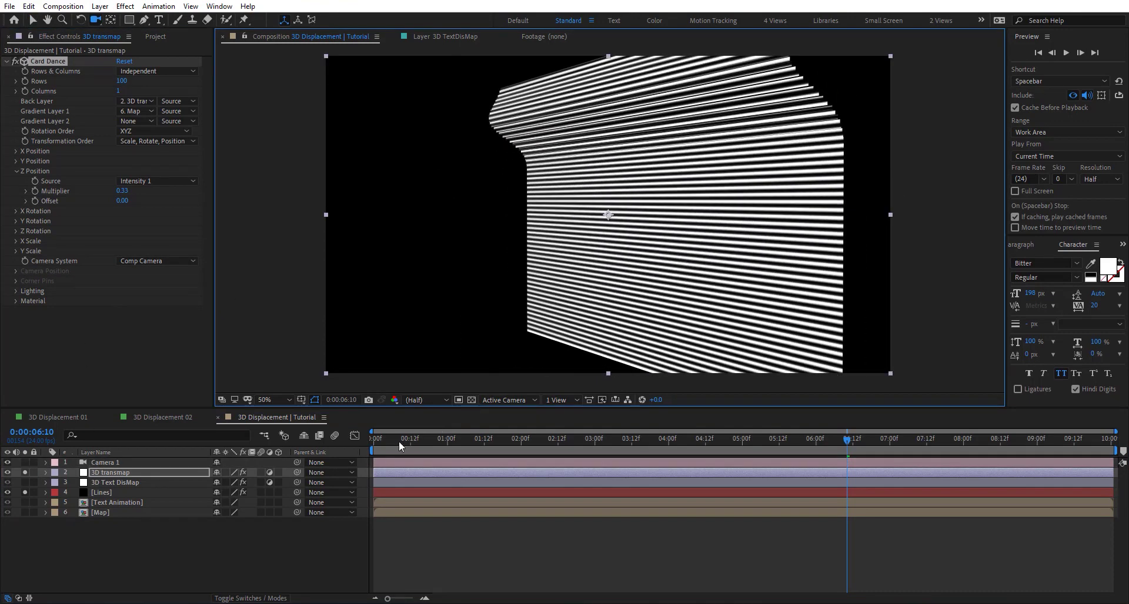
{"action": "left_click_drag", "start_coordinate": [399, 440], "coordinate": [481, 493]}
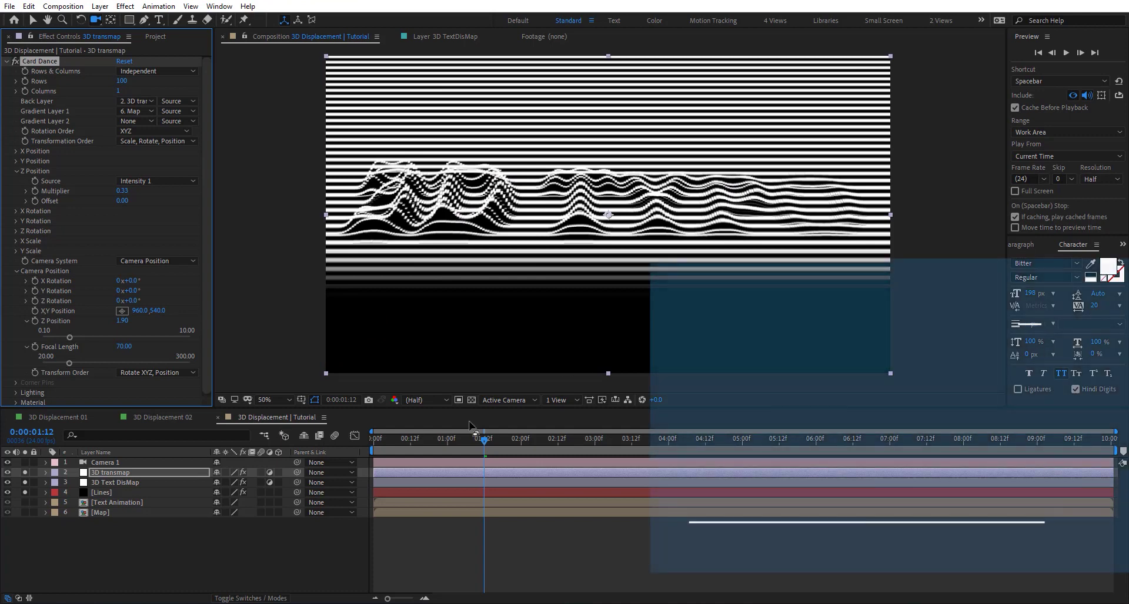
{"action": "left_click_drag", "start_coordinate": [461, 440], "coordinate": [328, 450]}
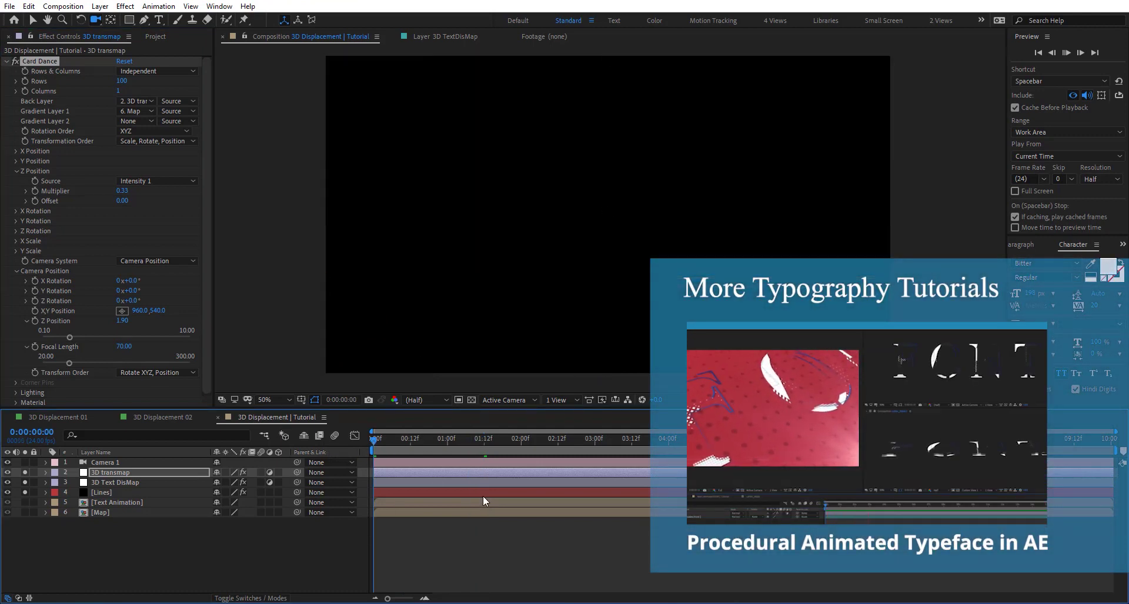
Step: Play the displaced-stripe animation from the start, stopping once the stripes have wiped away
{"action": "key", "text": "space"}
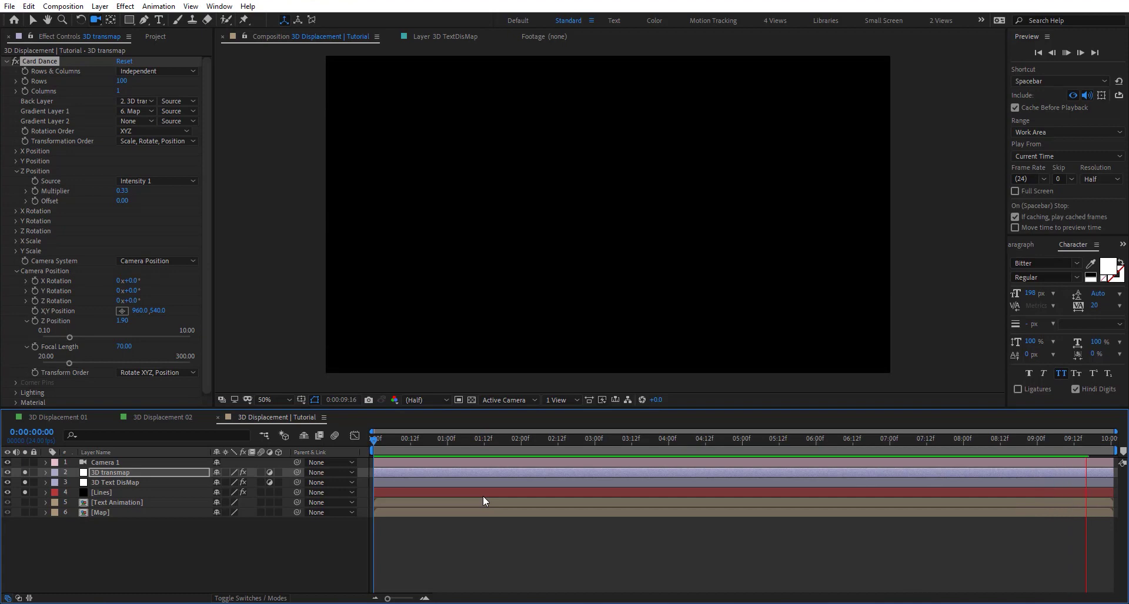
{"action": "key", "text": "space"}
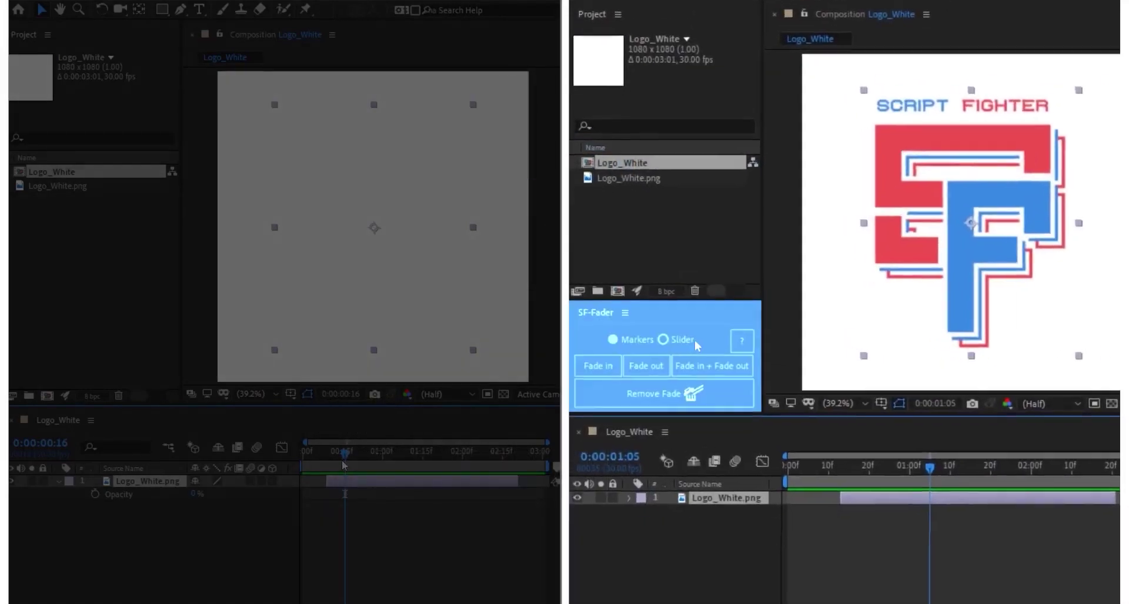
Step: Add an SF-Fader fade in and out to Logo_White, and keyframe opacity from 0% to 100% at 00:17
{"action": "left_click", "coordinate": [712, 377]}
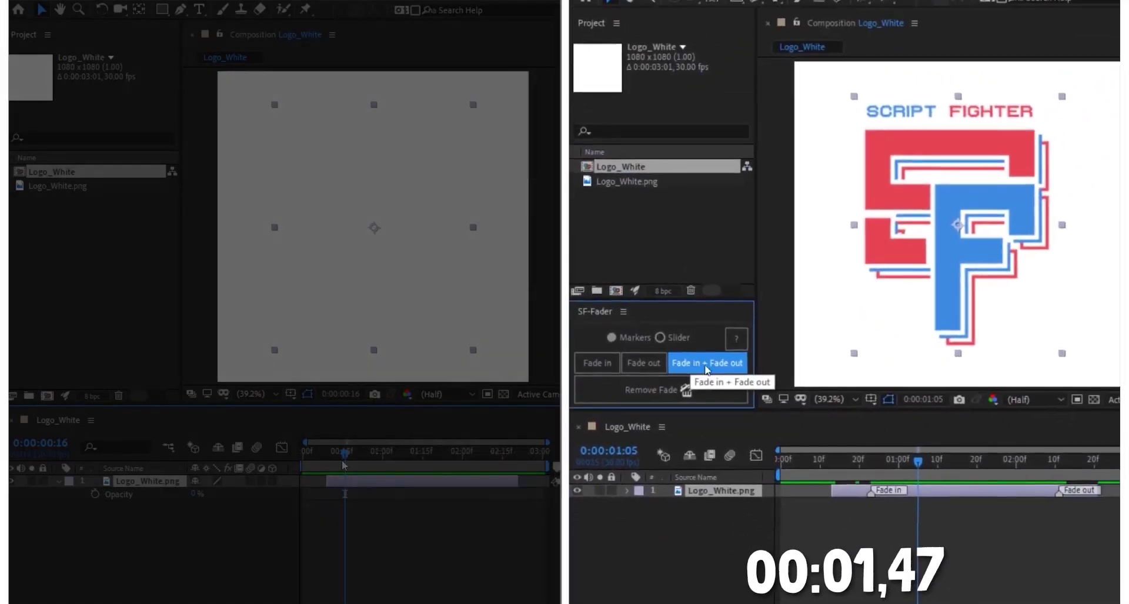
{"action": "left_click_drag", "start_coordinate": [863, 486], "coordinate": [865, 486]}
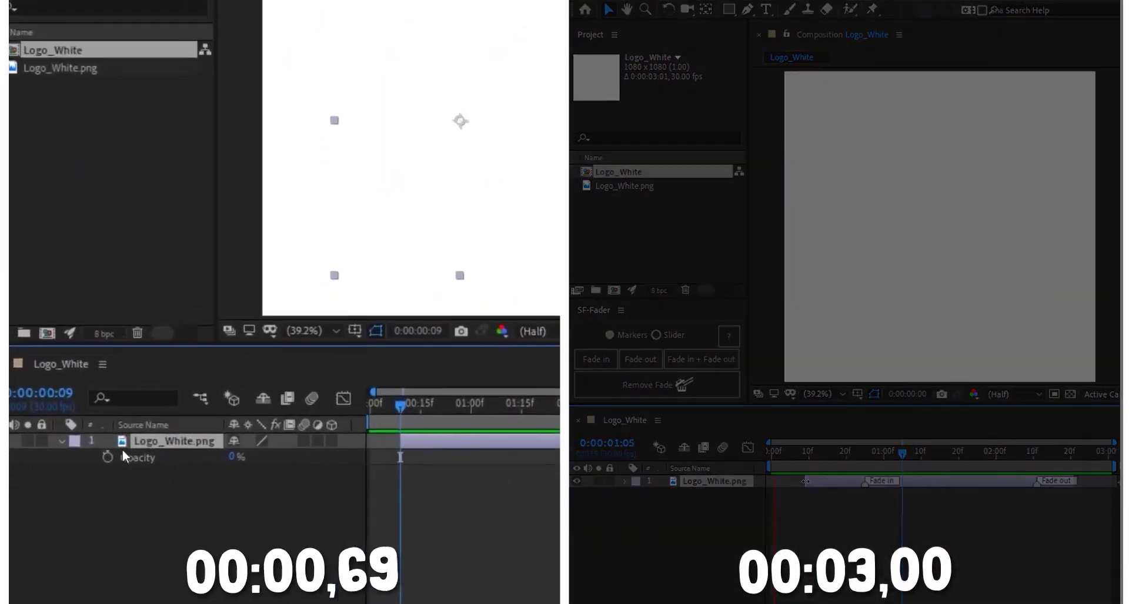
{"action": "left_click", "coordinate": [92, 493]}
{"action": "left_click_drag", "start_coordinate": [414, 392], "coordinate": [435, 391]}
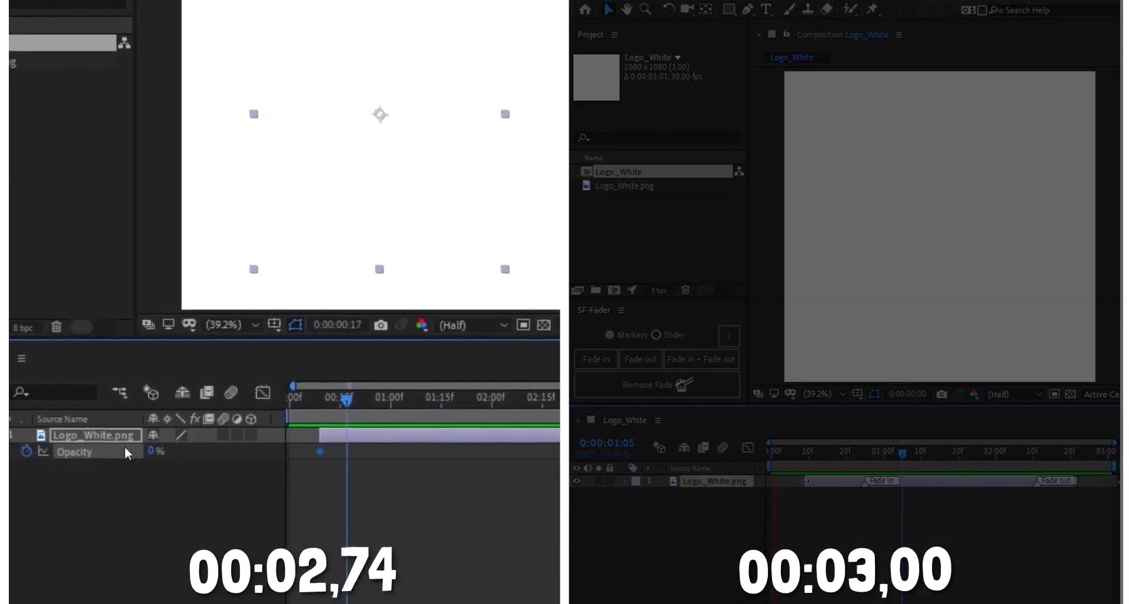
{"action": "left_click_drag", "start_coordinate": [245, 448], "coordinate": [282, 448]}
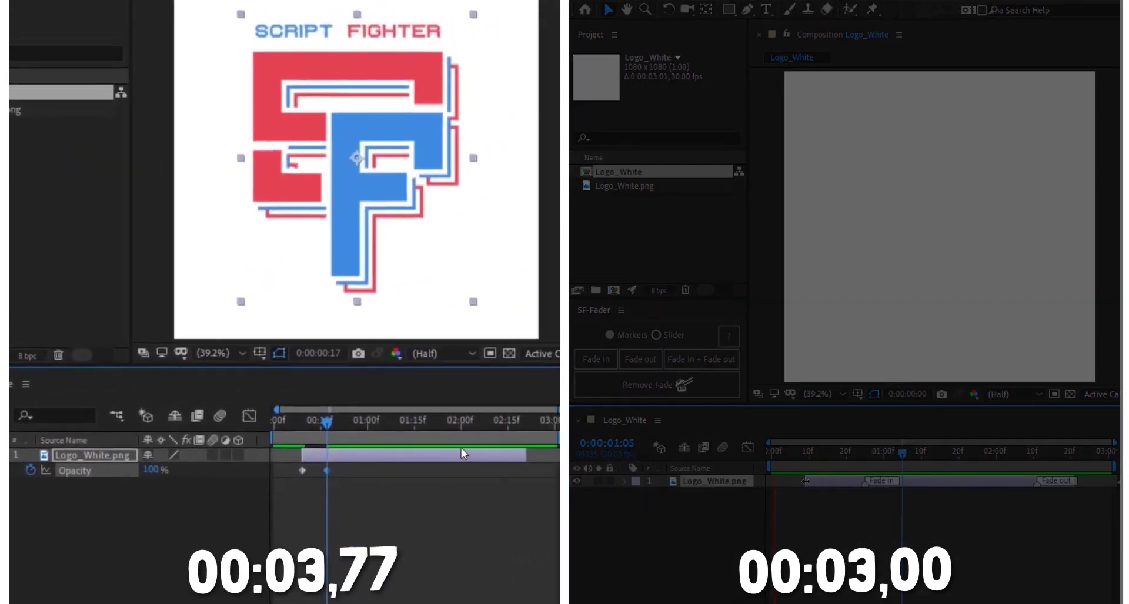
Step: Hold opacity at 100% with a keyframe at 02:13, then fade to 0% at 02:20
{"action": "left_click", "coordinate": [474, 421]}
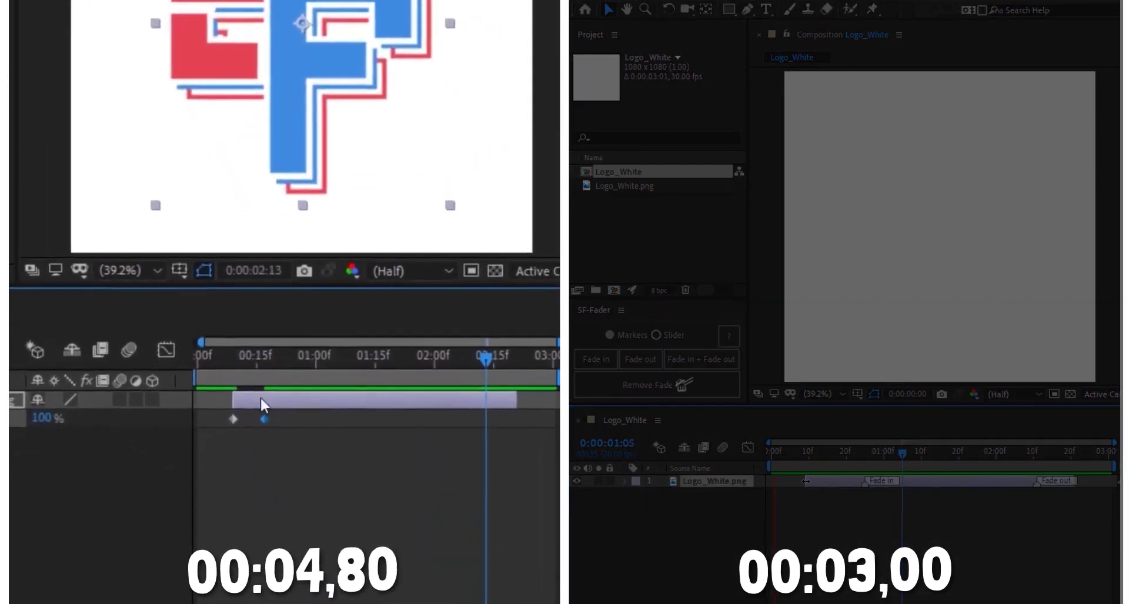
{"action": "left_click", "coordinate": [150, 475]}
{"action": "left_click_drag", "start_coordinate": [486, 357], "coordinate": [513, 356]}
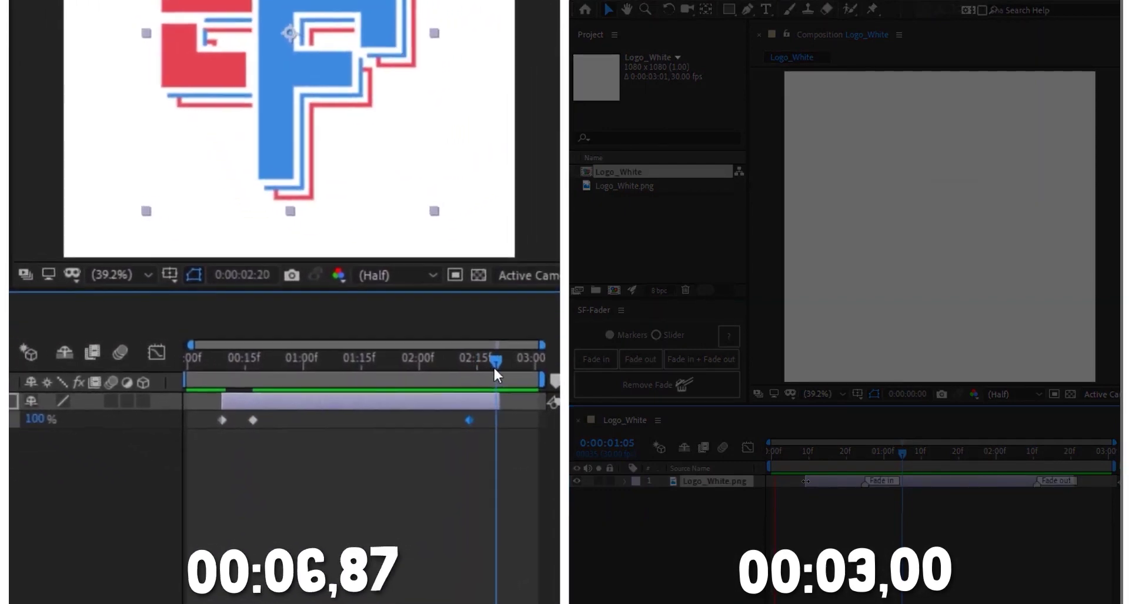
{"action": "left_click_drag", "start_coordinate": [44, 418], "coordinate": [12, 418]}
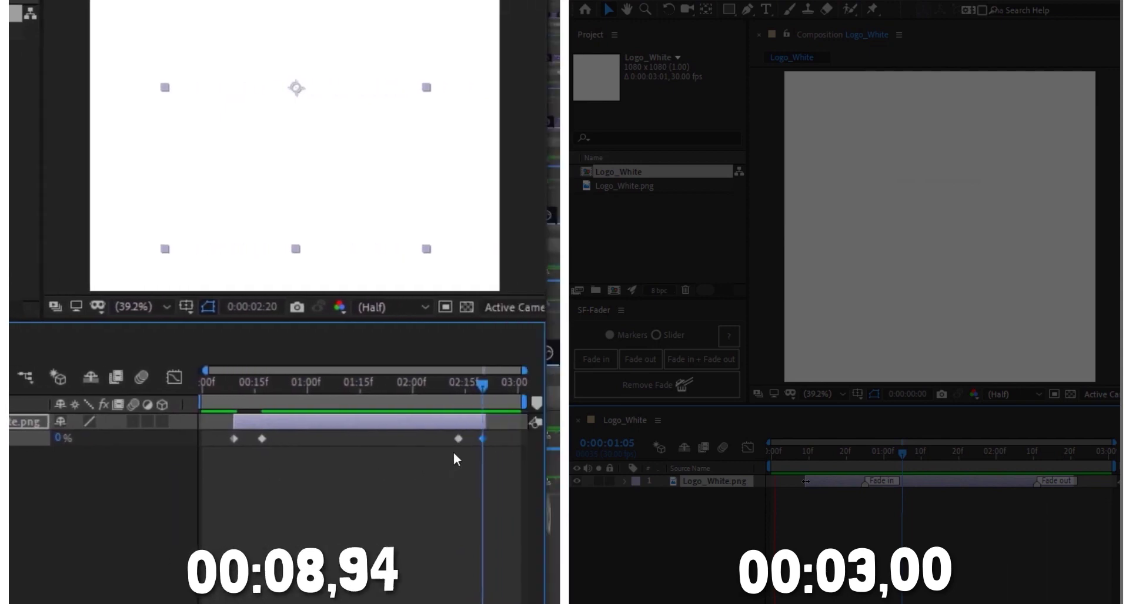
Step: Apply Easy Ease to the two middle opacity keyframes and preview the logo fade
{"action": "left_click_drag", "start_coordinate": [550, 452], "coordinate": [332, 441]}
{"action": "left_click_drag", "start_coordinate": [339, 495], "coordinate": [382, 508]}
{"action": "key", "text": "F9"}
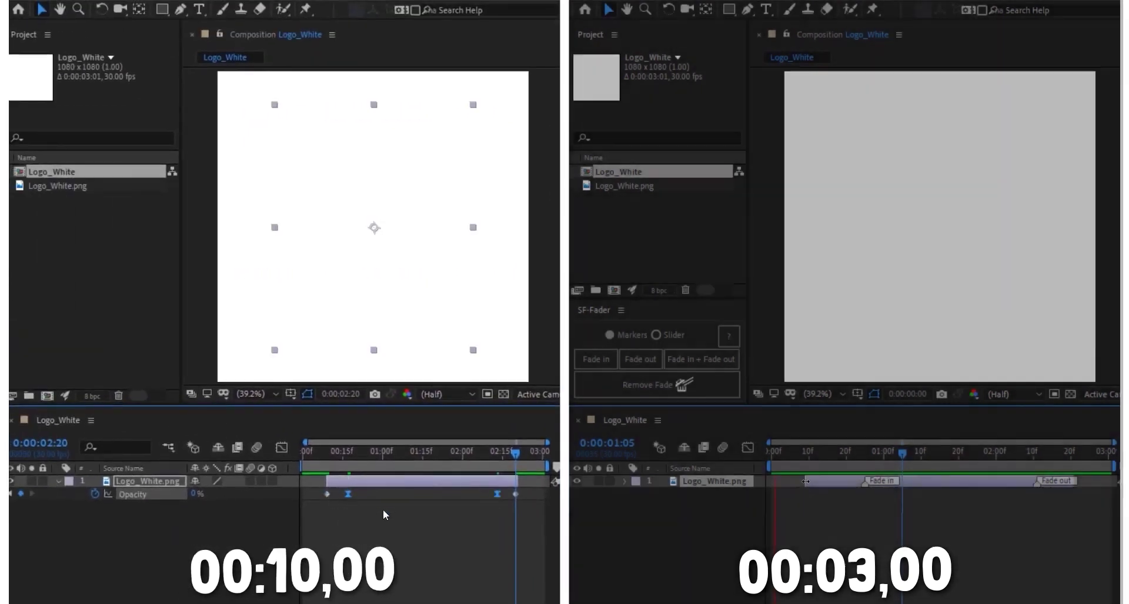
{"action": "key", "text": "space"}
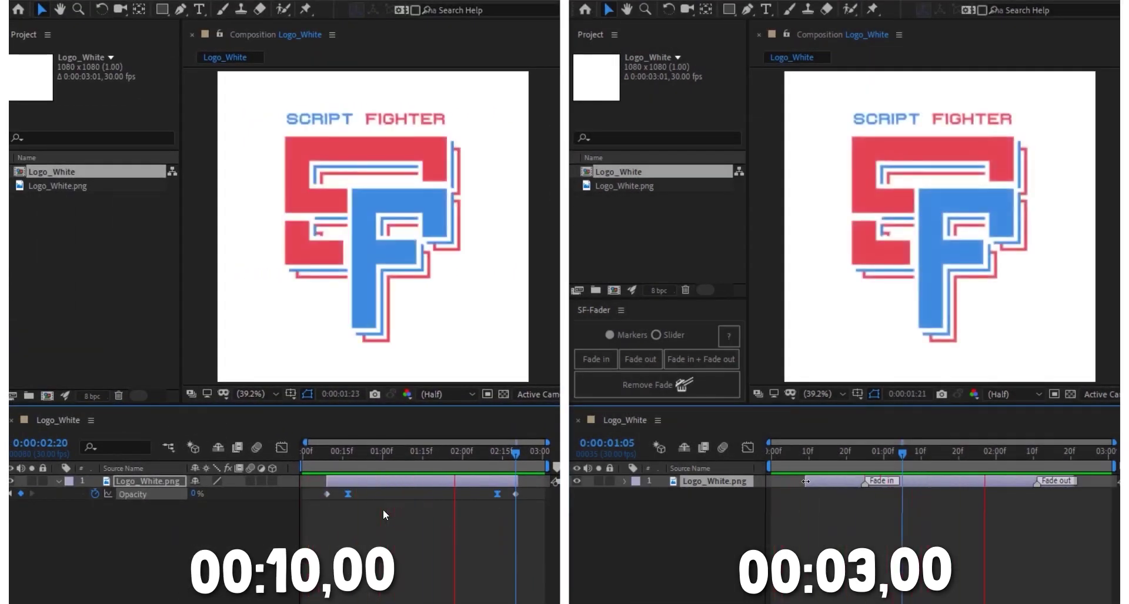